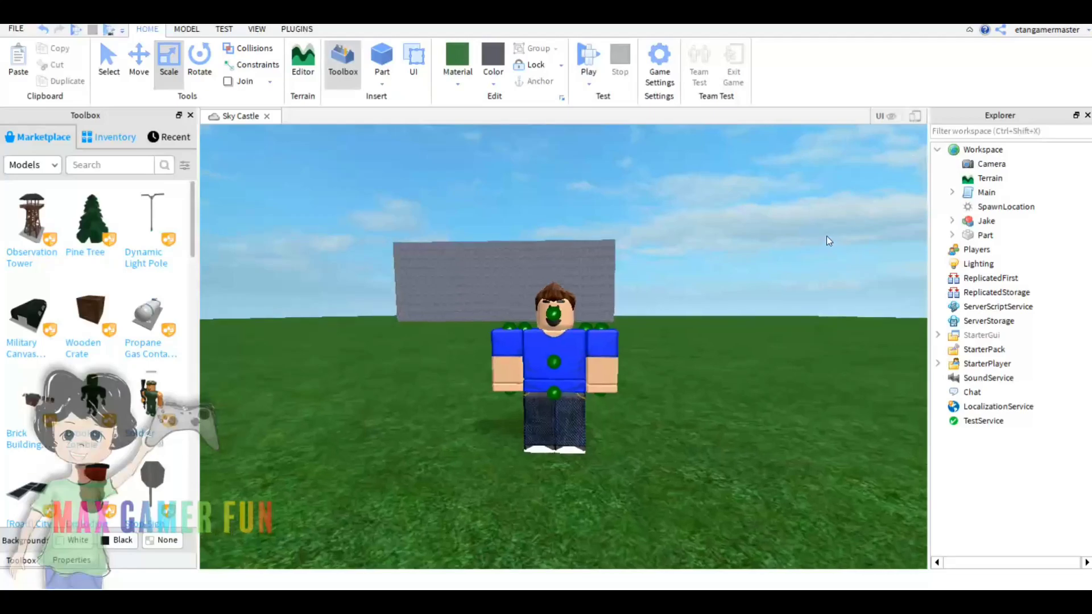
In Main, finish the s.Value line with the treasure message
double_click(986, 192)
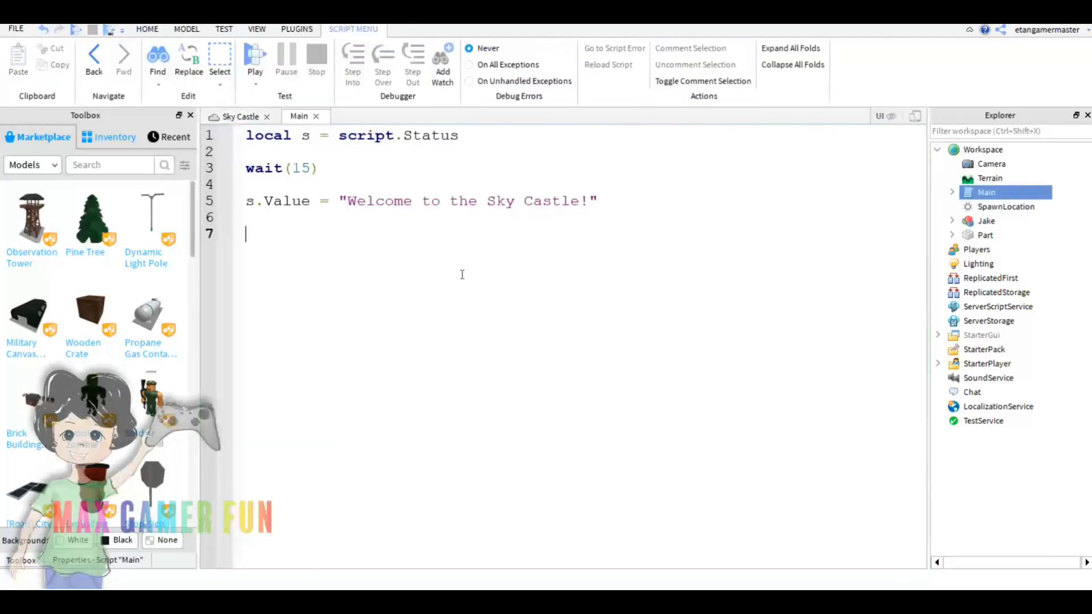
text(wait(5.3s.Value = "According to my map there is a Tr)
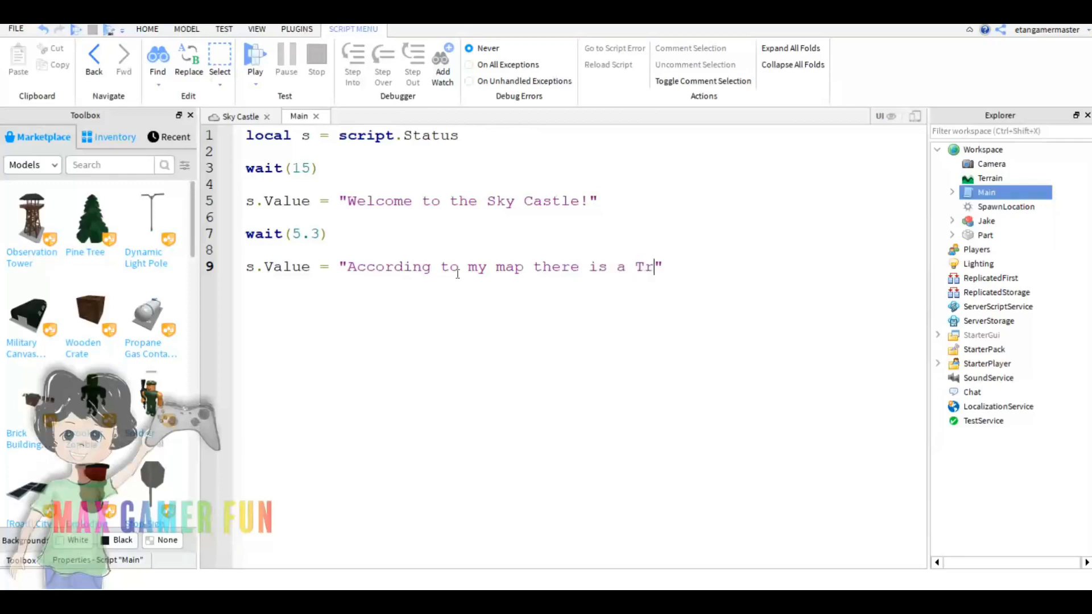
text(!)
key(End)
key(Return)
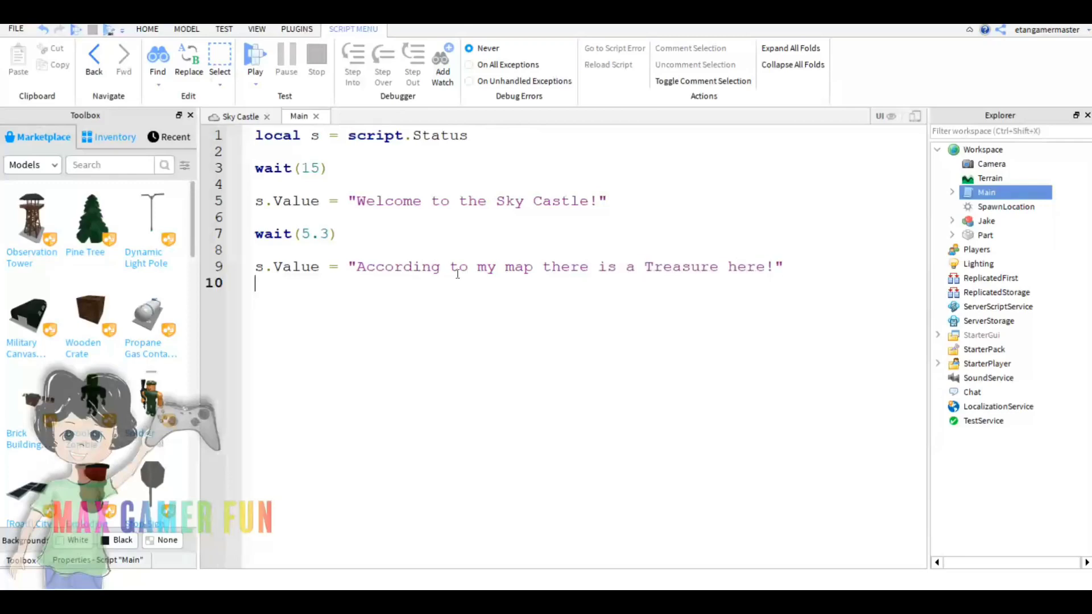
Add a wait(5.3) line and begin the next s.Value assignment
key(Return)
text(wait(5.3)
key(Return)
text(s.V)
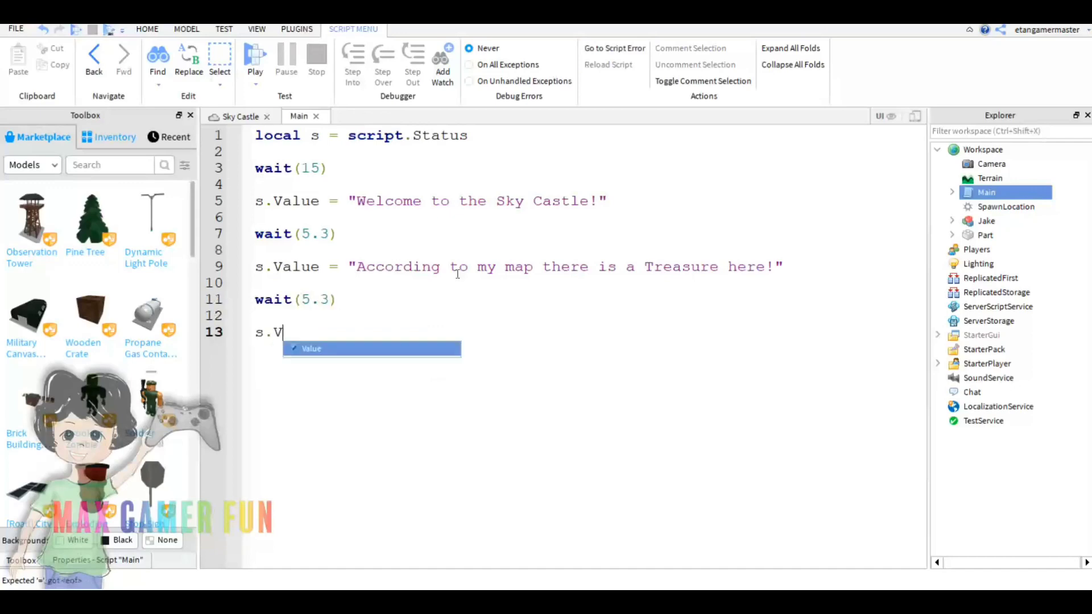
text(alue = "So follow me!)
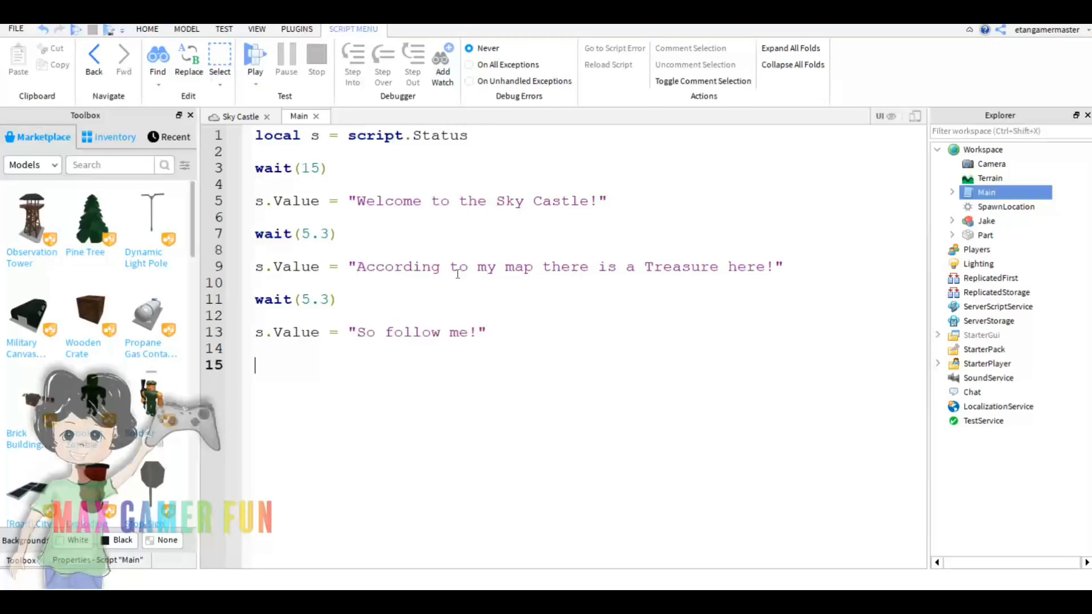
Add local npc = workspace.Jake.NPC on line 2 and start npc:MoveTo(workspace.b1.) at the end
click(475, 135)
key(Return)
key(Return)
key(BackSpace)
text(local)
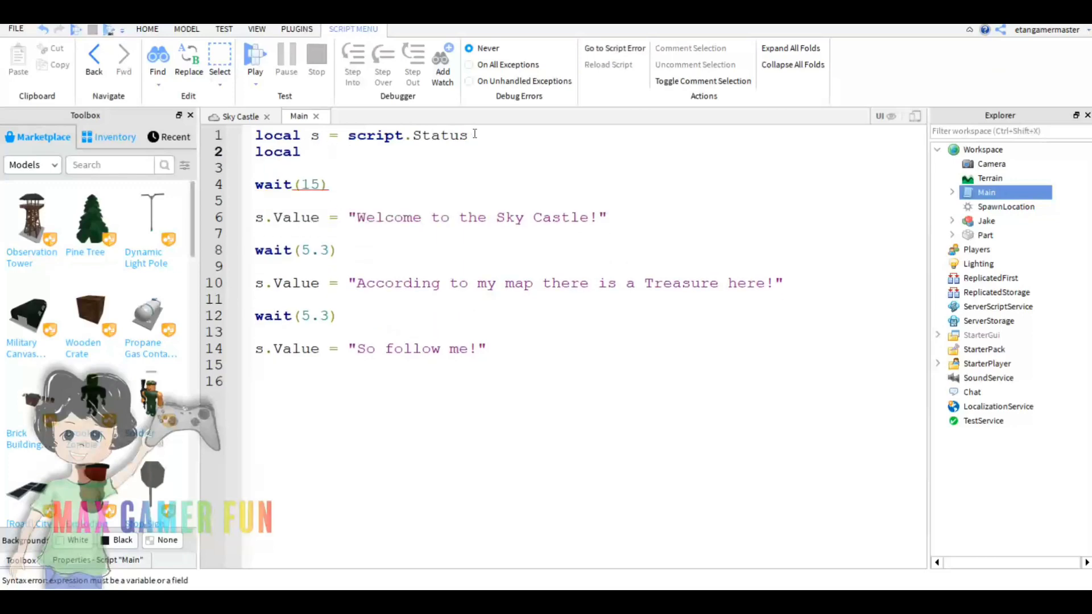
text( jwo)
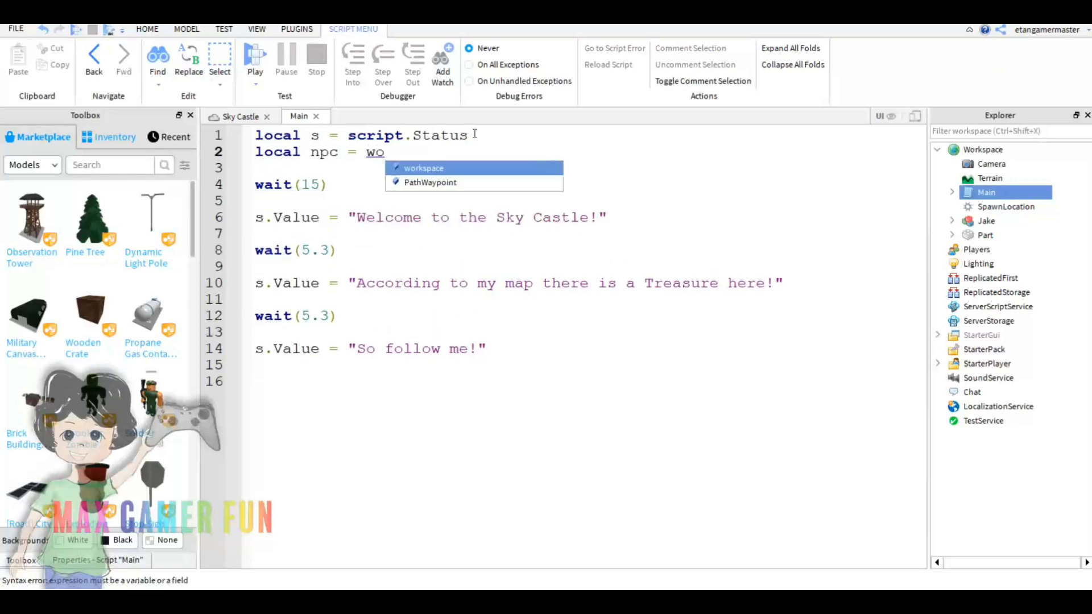
key(Tab)
text(,)
text(.Jk)
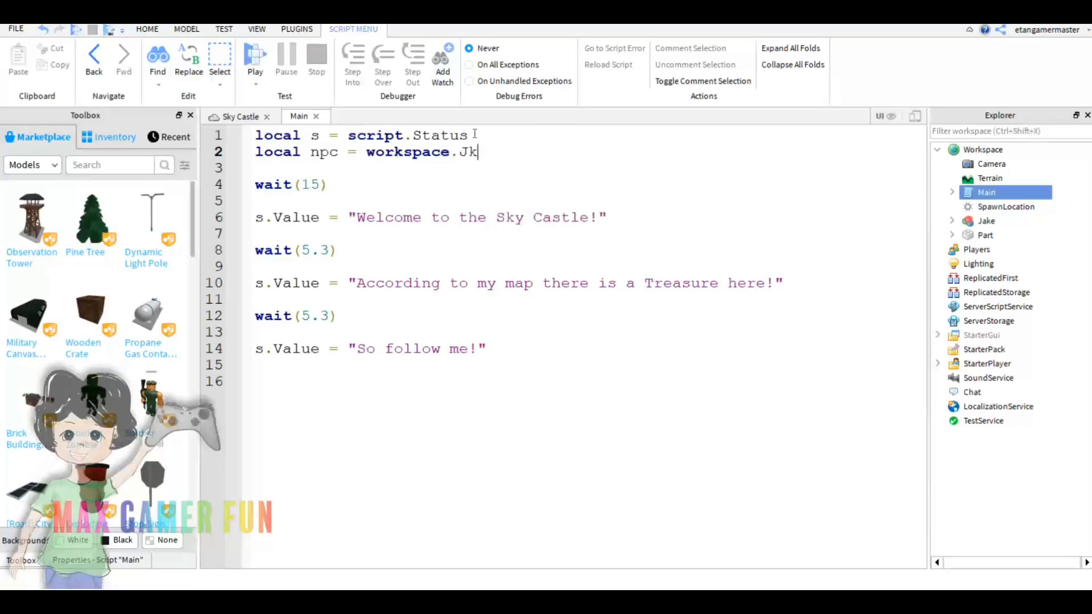
key(Tab)
text(.NPC)
text(npc:)
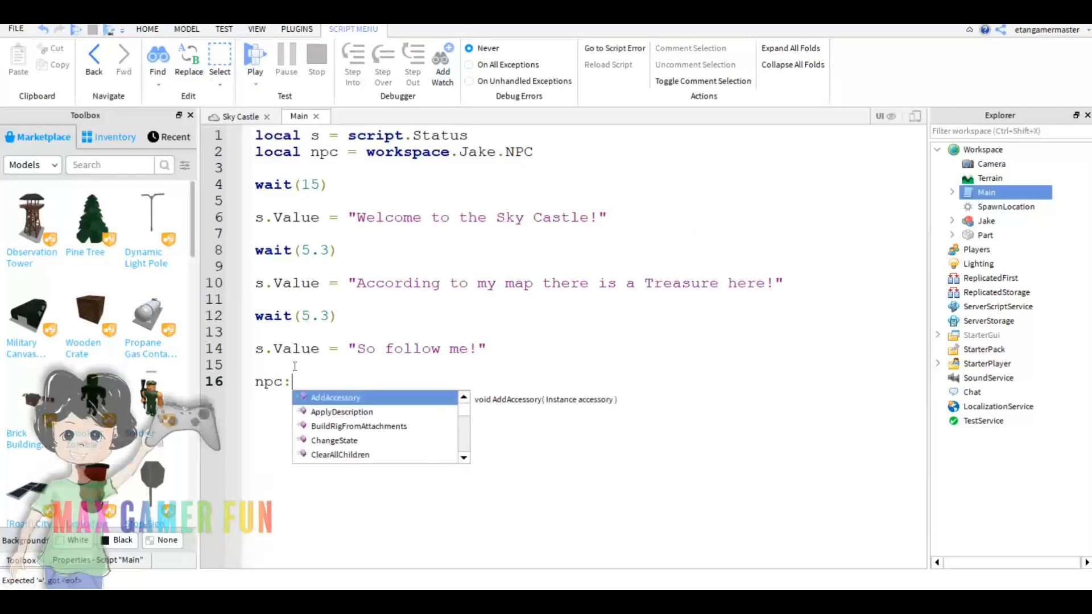
text(Mo)
key(Tab)
text((workspace.b1.)
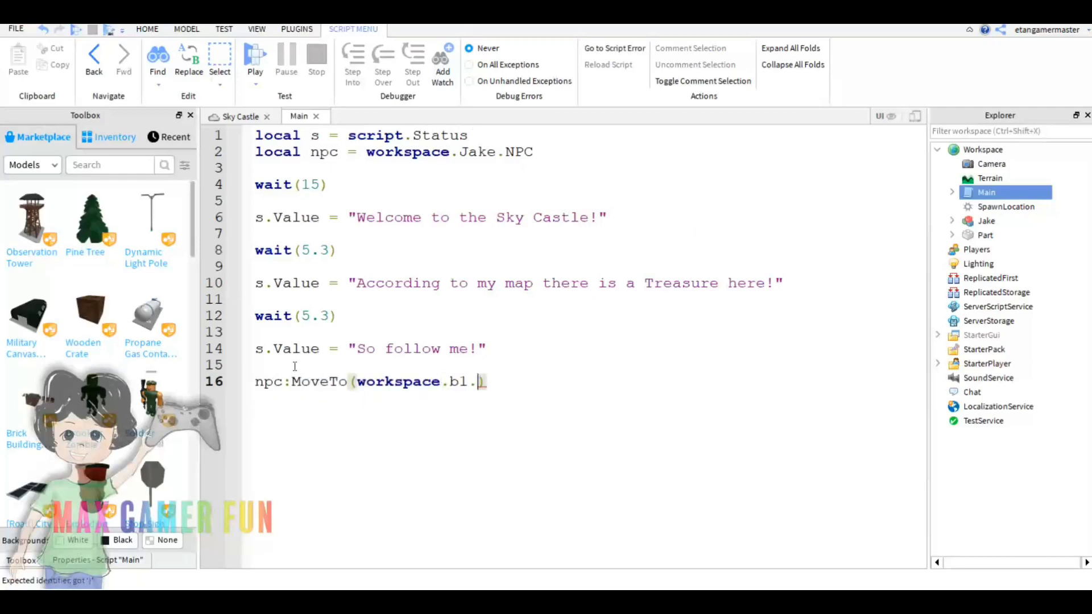
Insert a new part set to Ghost grey, Transparency 1, anchored and non-collidable
click(316, 116)
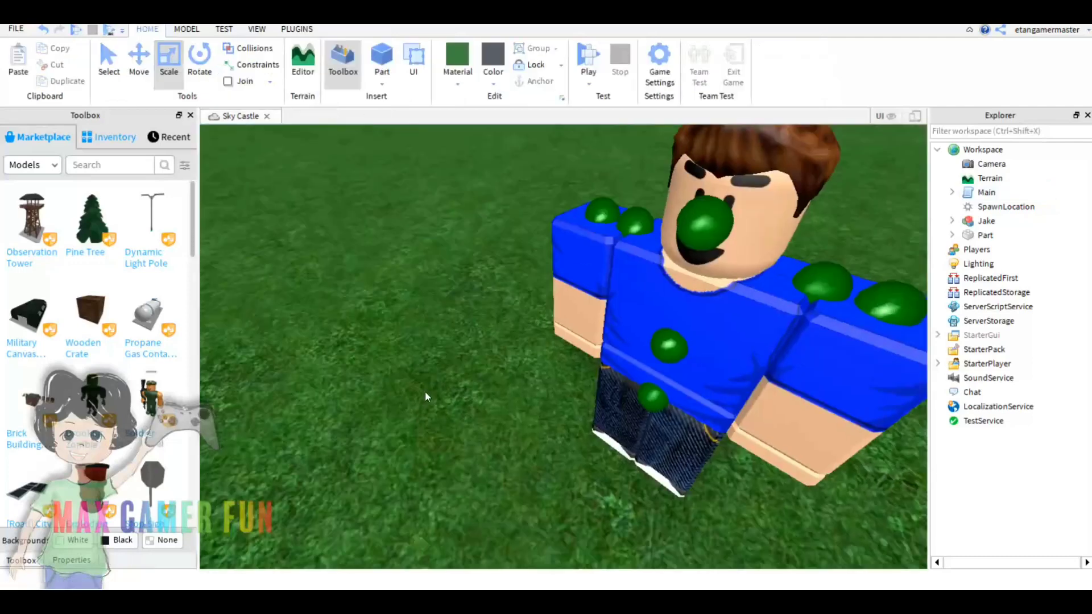
click(382, 51)
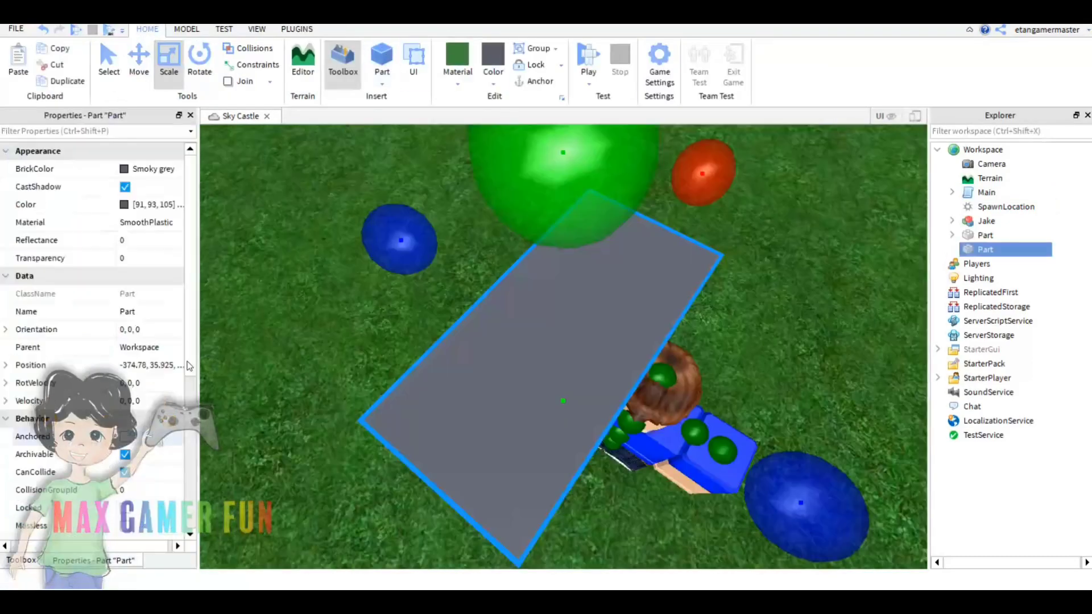
click(149, 168)
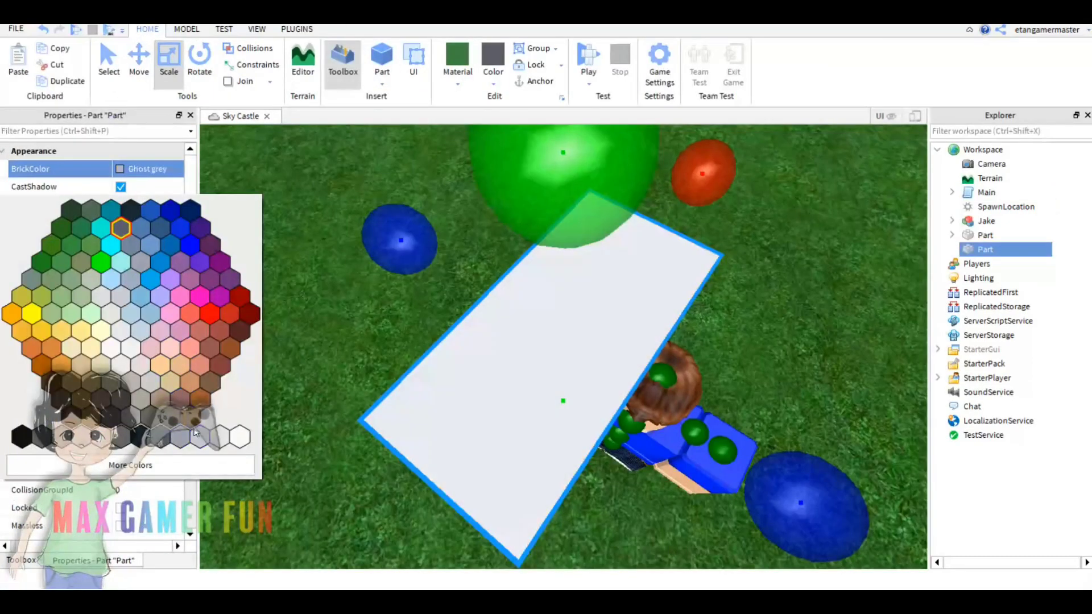
click(200, 437)
click(148, 258)
text(1)
key(Return)
click(121, 472)
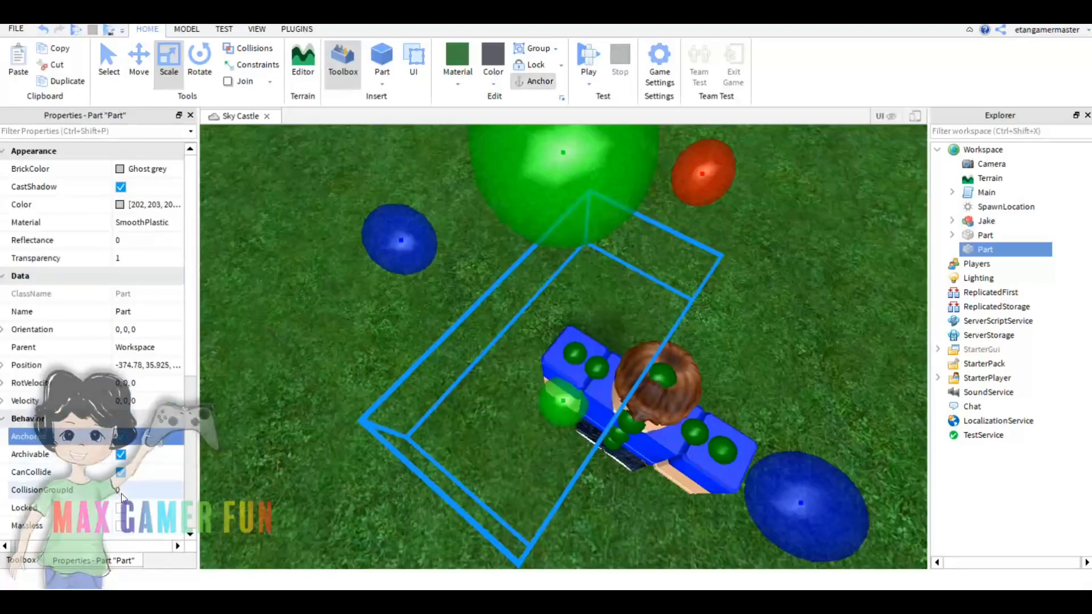
click(122, 437)
Rotate the invisible part with Ctrl+R and Ctrl+T and frame it in view
click(434, 458)
scroll(434, 459, down, 5)
click(744, 295)
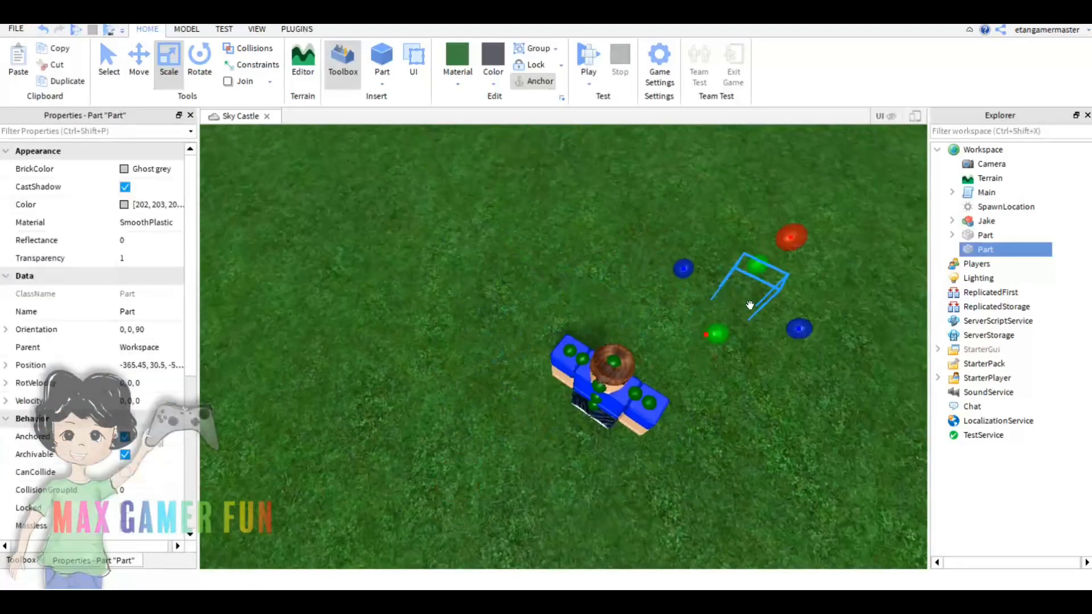
key(ctrl+r)
key(ctrl+t)
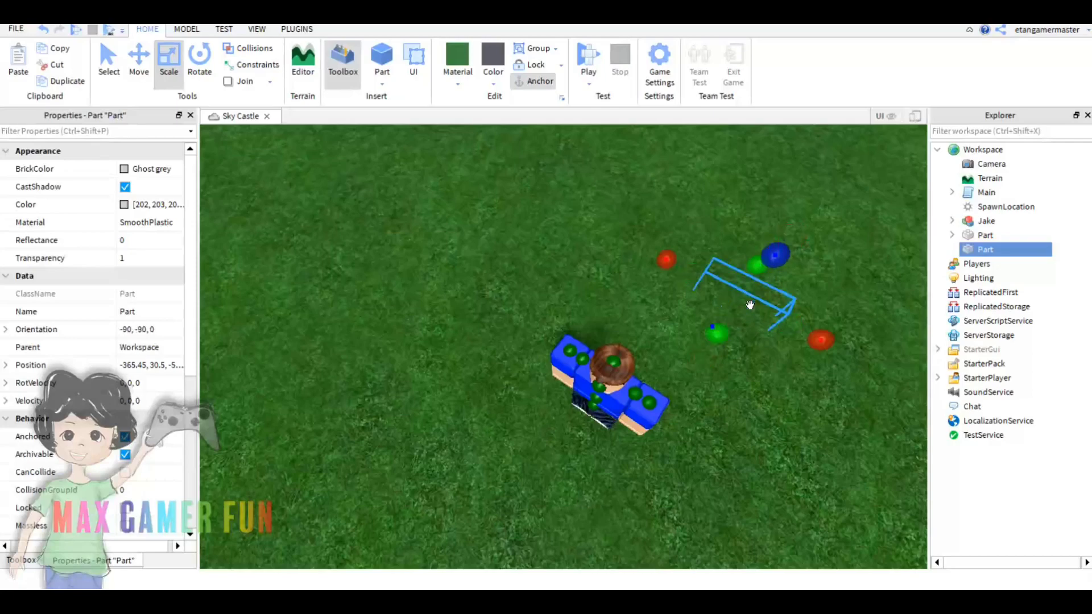
key(ctrl+t)
scroll(751, 296, up, 5)
right_drag(751, 293, 735, 286)
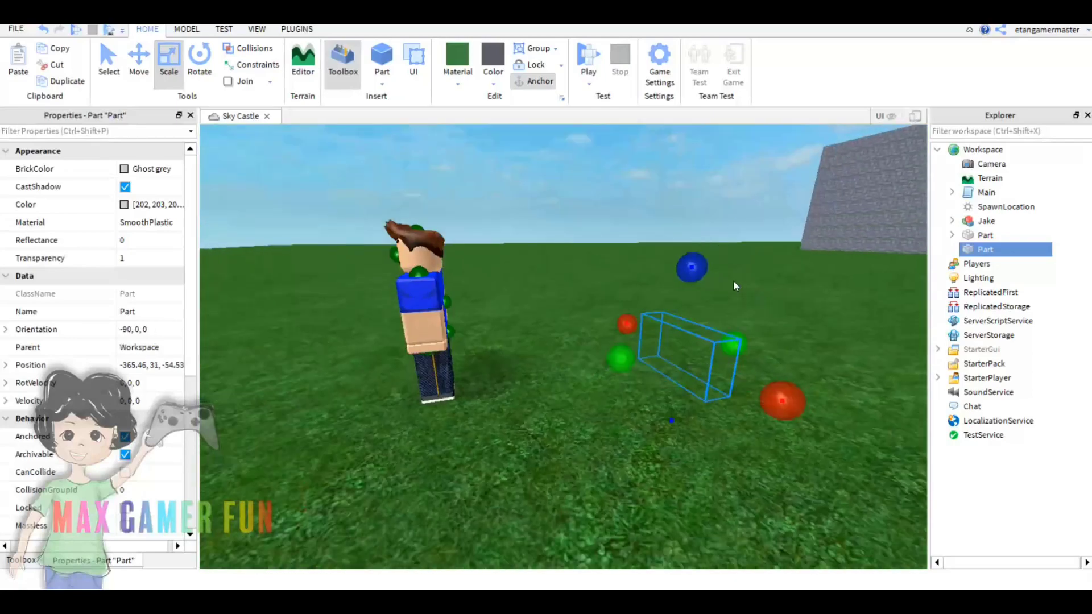
key(ctrl+t)
key(ctrl+t)
key(ctrl+t)
drag(680, 358, 686, 343)
mouse_move(685, 343)
right_down()
mouse_move(592, 315)
mouse_move(641, 405)
mouse_move(762, 455)
right_up()
key(ctrl+t)
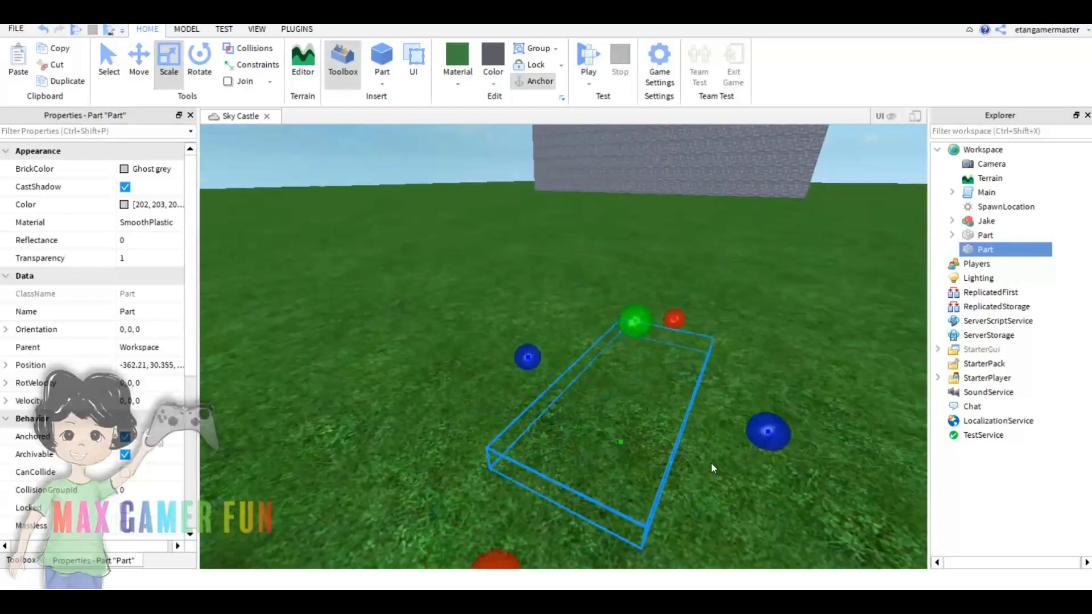
key(ctrl+r)
key(ctrl+t)
key(ctrl+t)
mouse_move(763, 455)
right_down()
mouse_move(675, 567)
mouse_move(549, 199)
right_up()
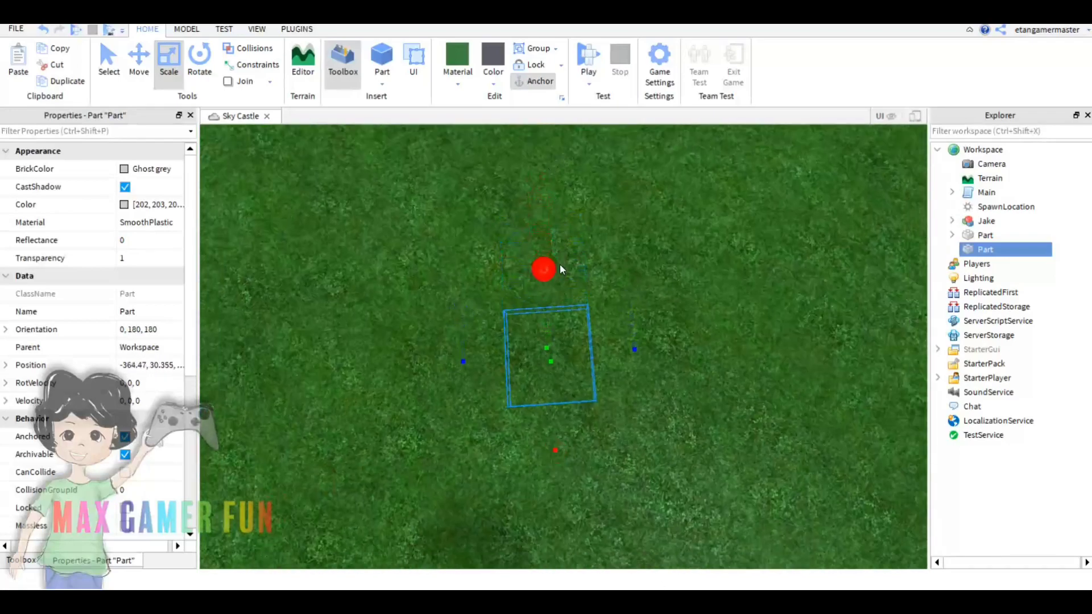
key(f)
Reselect the part and keep rotating it into the right orientation
right_drag(830, 374, 636, 434)
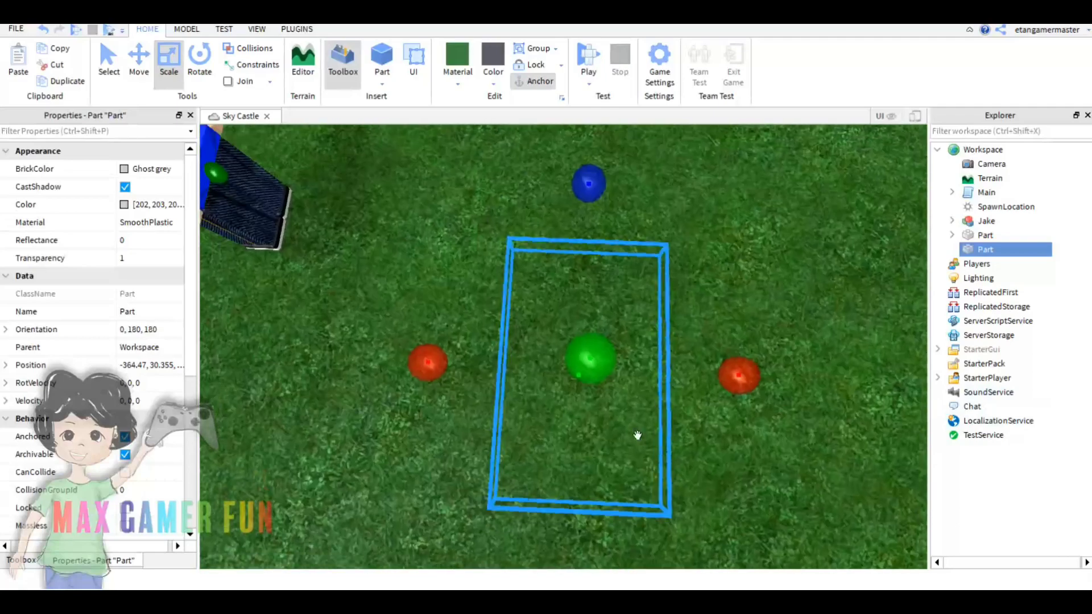
scroll(641, 420, down, 5)
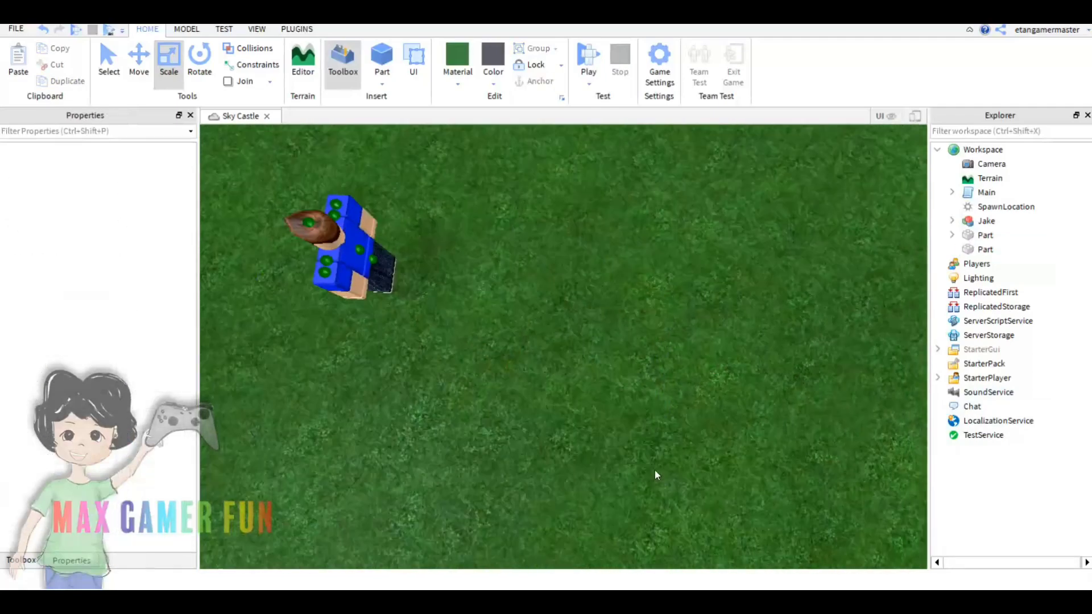
right_drag(644, 367, 583, 317)
click(583, 317)
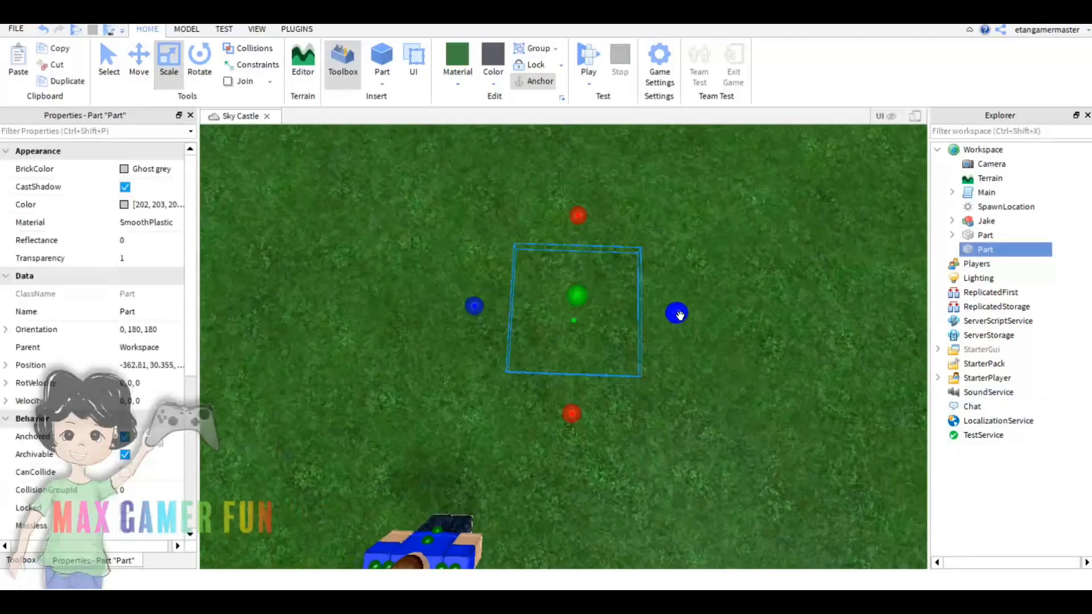
right_drag(681, 317, 677, 300)
key(ctrl+r)
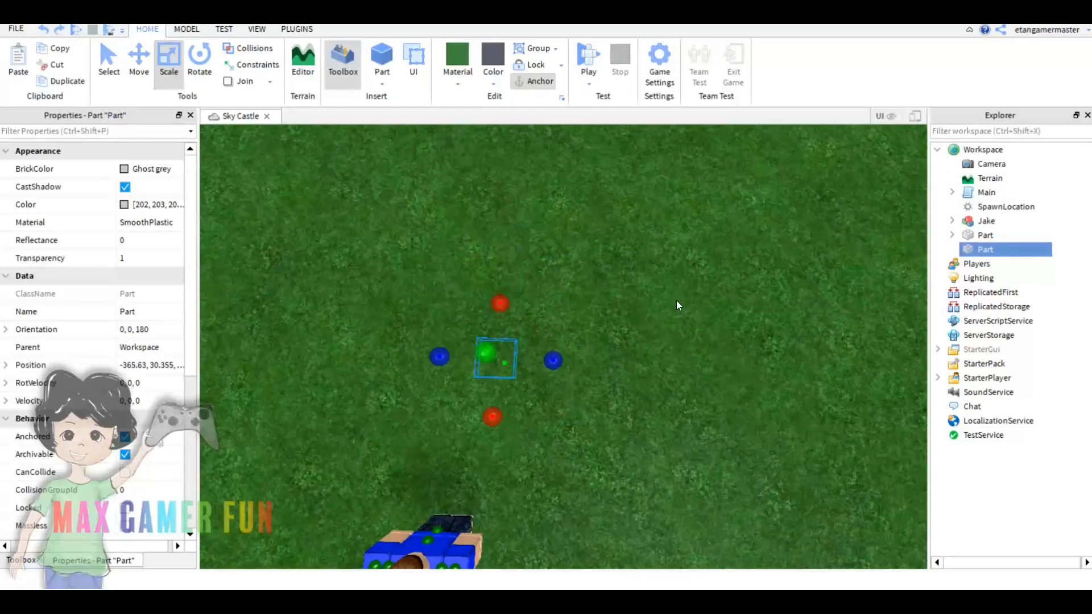
key(ctrl+t)
key(ctrl+t)
key(ctrl+r)
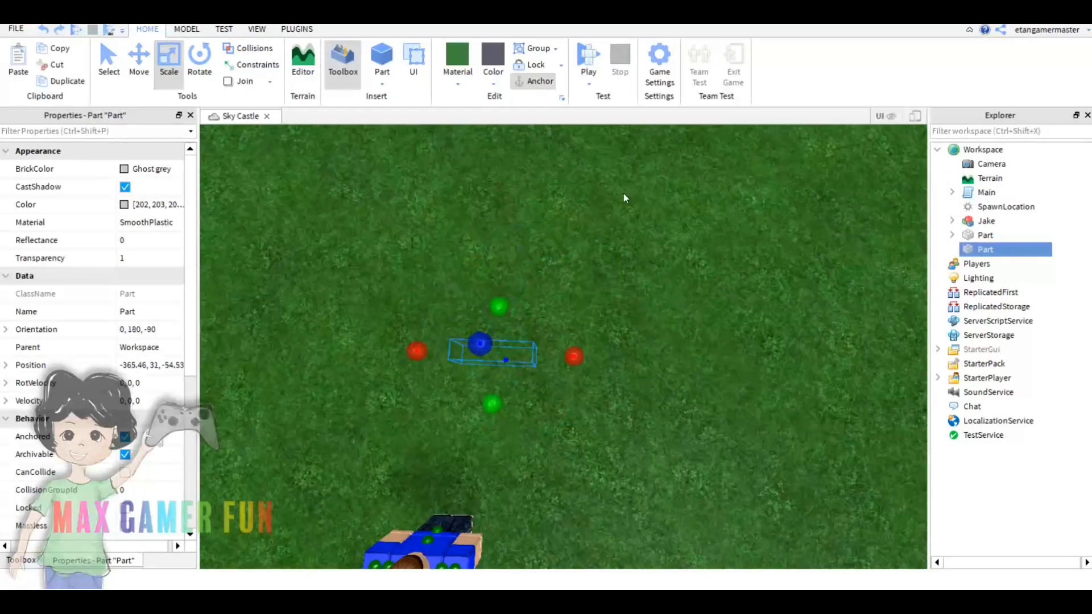
key(ctrl+r)
key(ctrl+r)
key(ctrl+t)
key(ctrl+r)
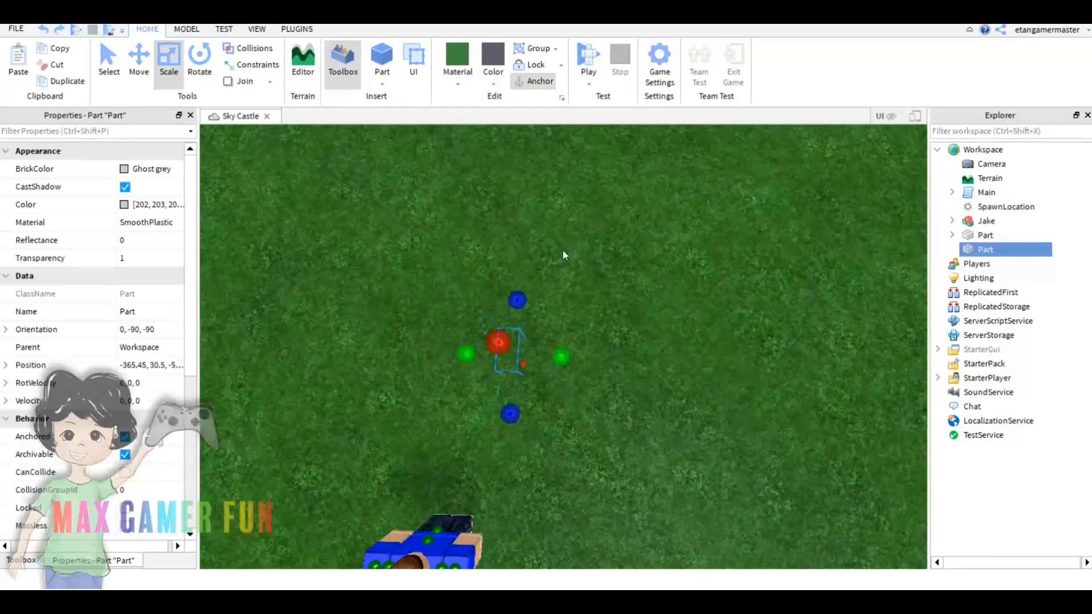
key(ctrl+r)
scroll(538, 364, up, 3)
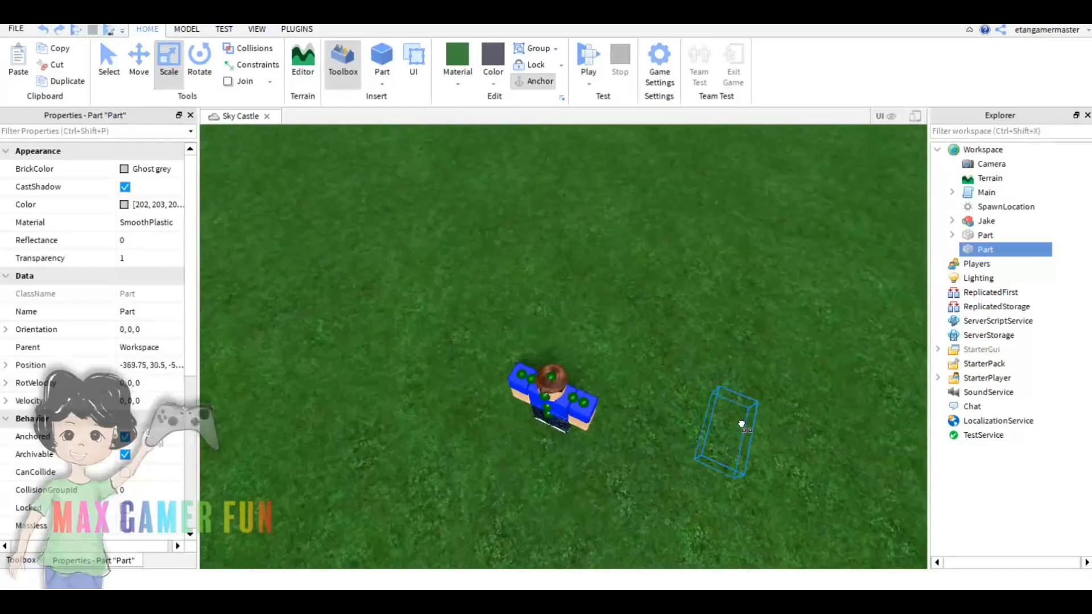
scroll(539, 369, up, 5)
Move the part onto the ground next to the character and name it b1
mouse_move(651, 272)
mouse_down()
mouse_move(598, 308)
mouse_move(569, 361)
mouse_up()
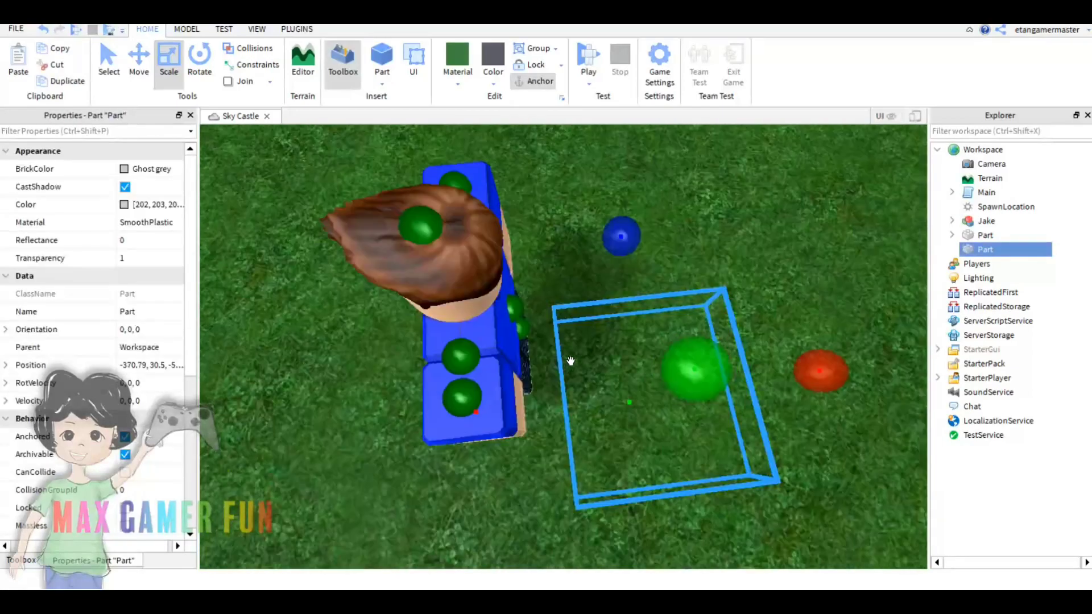
scroll(619, 383, down, 5)
drag(588, 271, 549, 361)
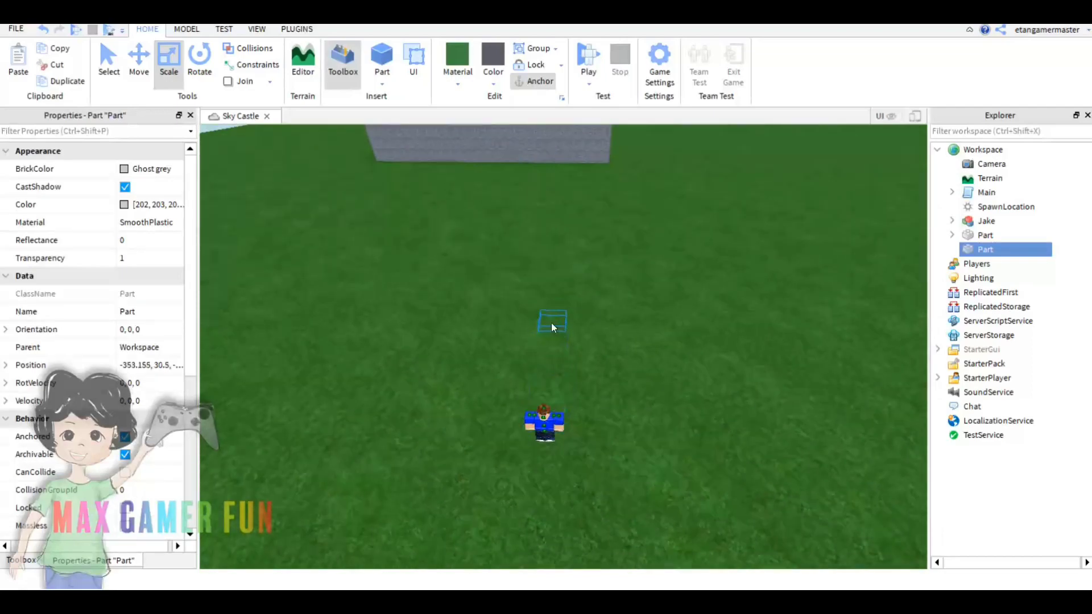
right_drag(352, 352, 353, 352)
scroll(353, 353, up, 2)
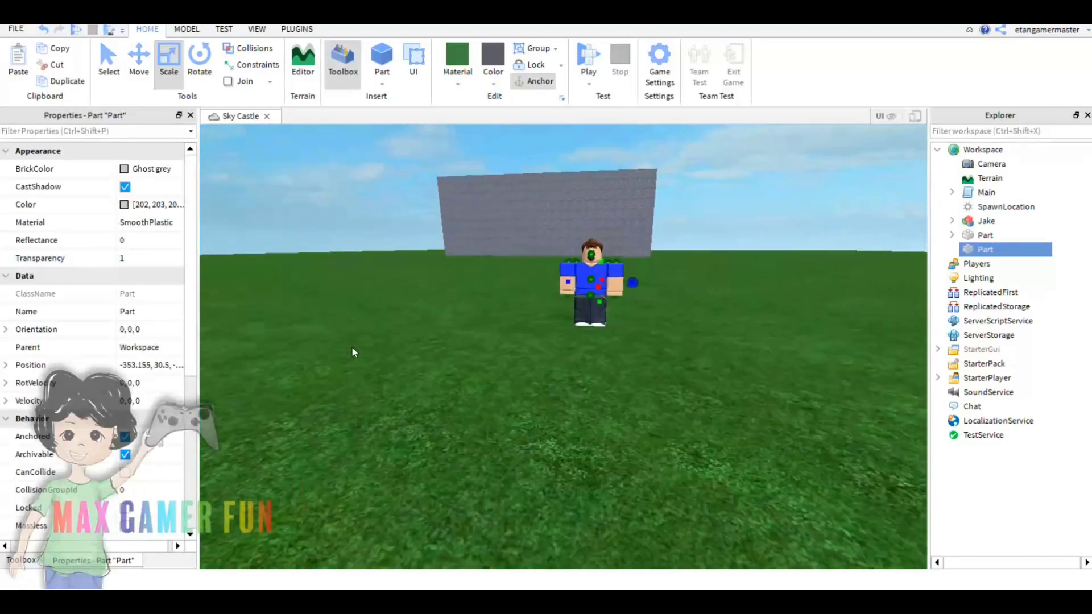
key(a)
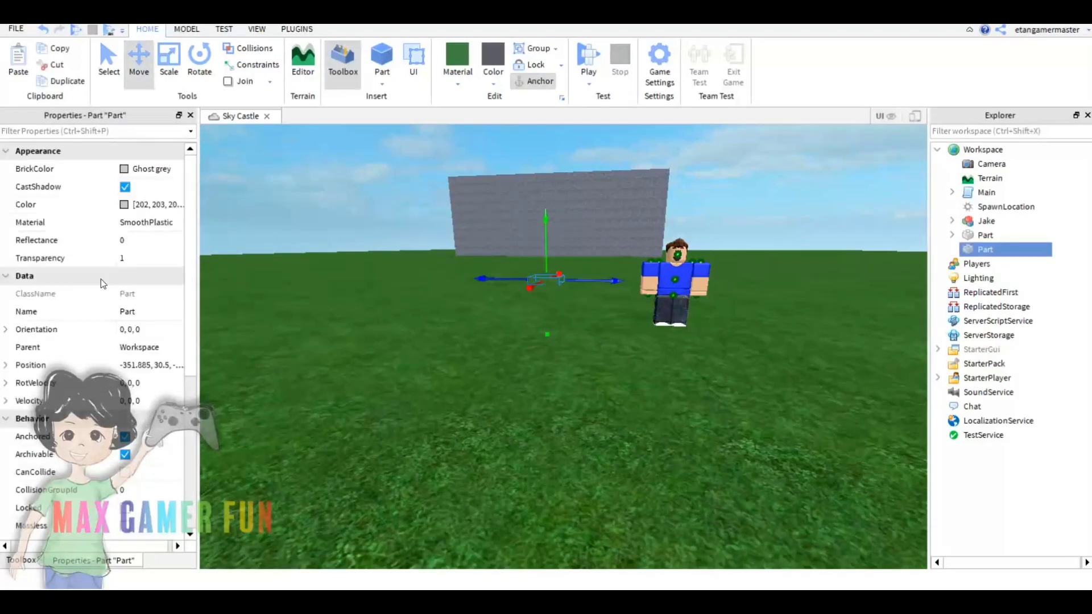
text(b1)
key(Return)
click(593, 329)
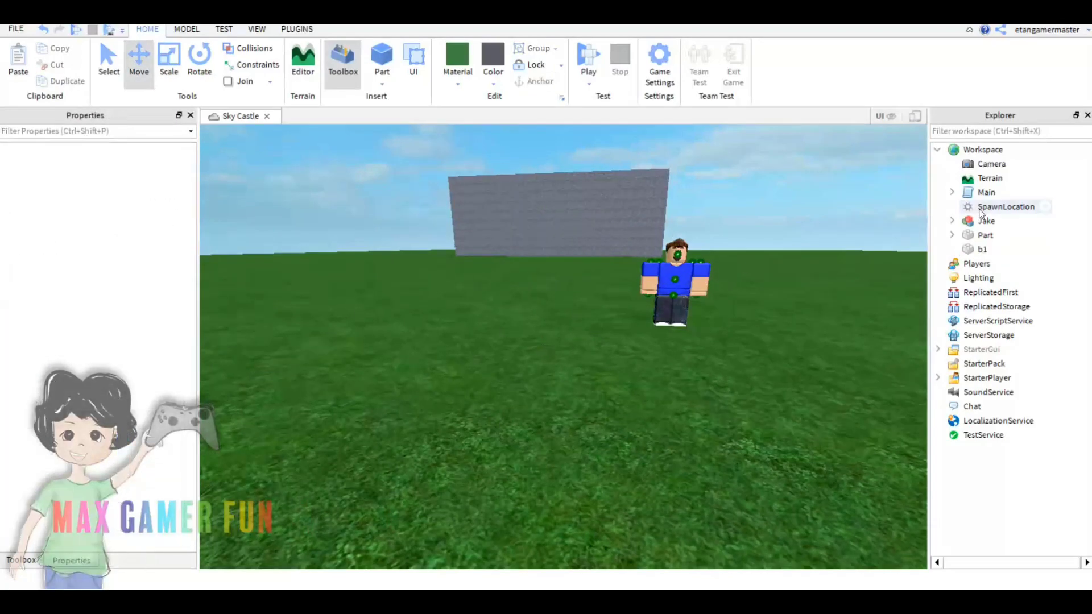
Play-test the place to watch the intro dialogue, then stop the test
right_drag(484, 336, 527, 309)
click(581, 68)
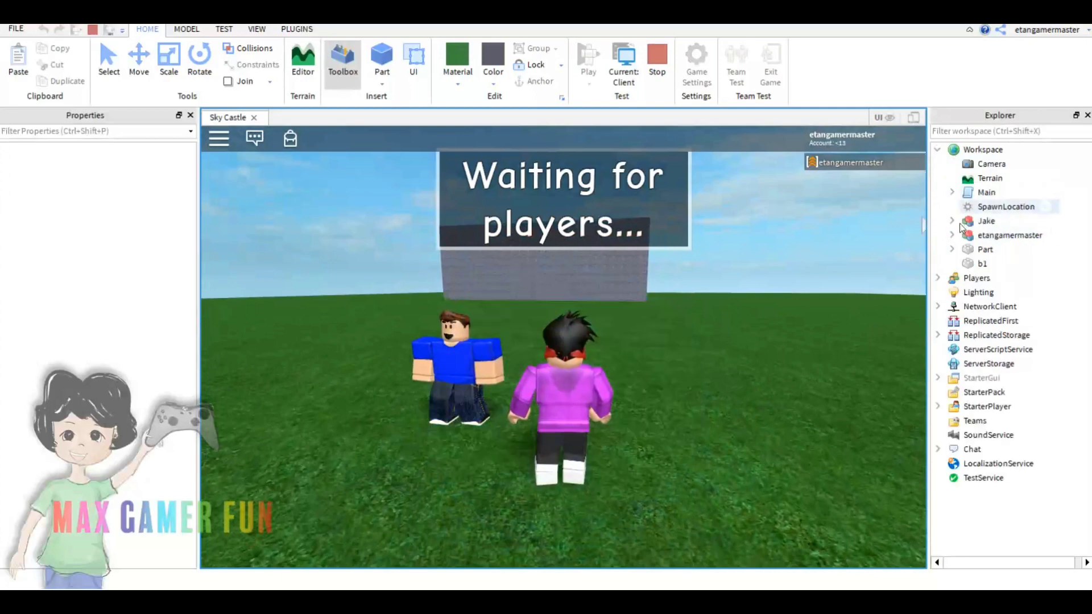
scroll(119, 416, down, 4)
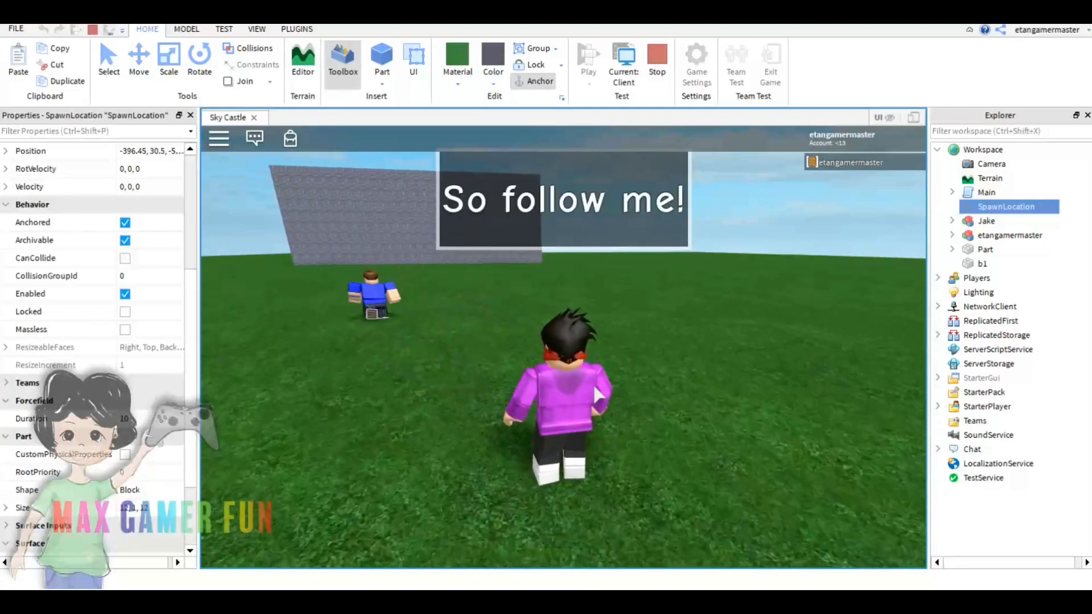
click(657, 63)
Reopen Main and insert blank lines above the npc:MoveTo call
double_click(987, 192)
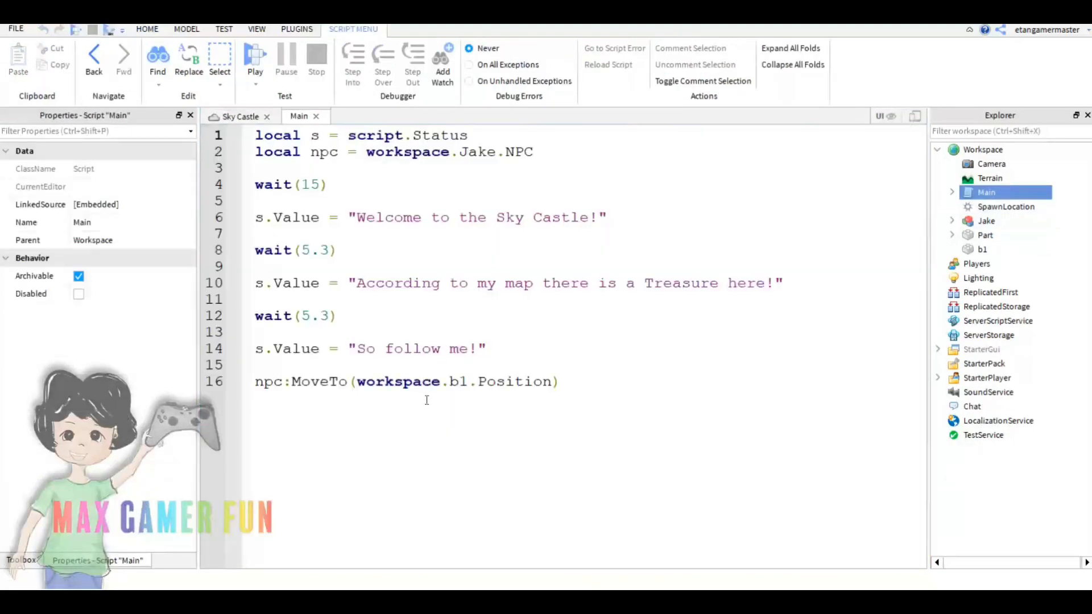
drag(362, 380, 560, 380)
click(307, 373)
key(Return)
key(Return)
text(wait(2.4)
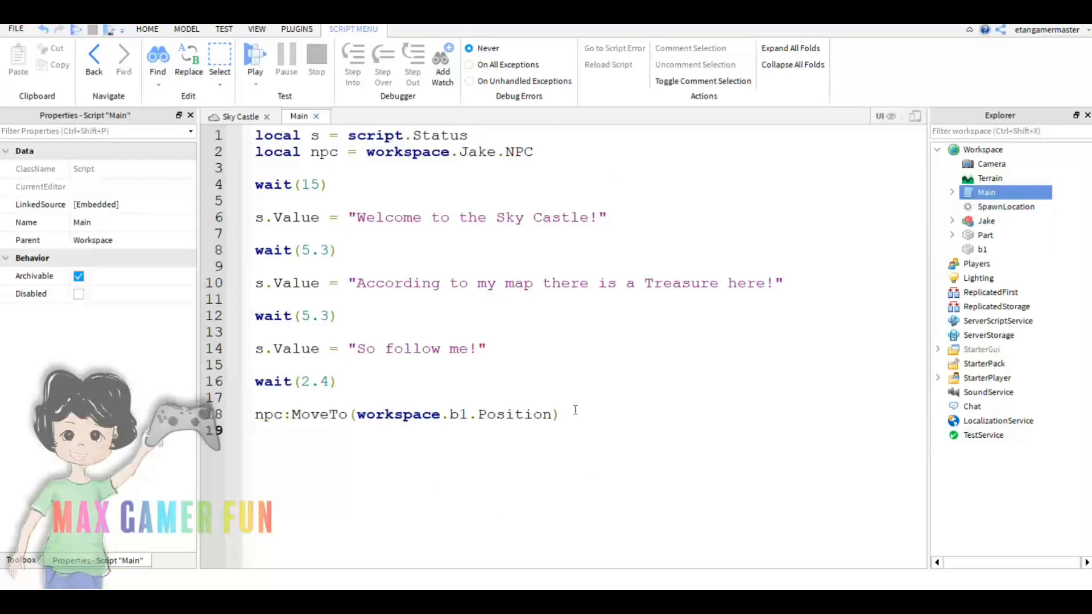
Add an npc.MoveToFinished:wait() line and correct its object name
text(n)
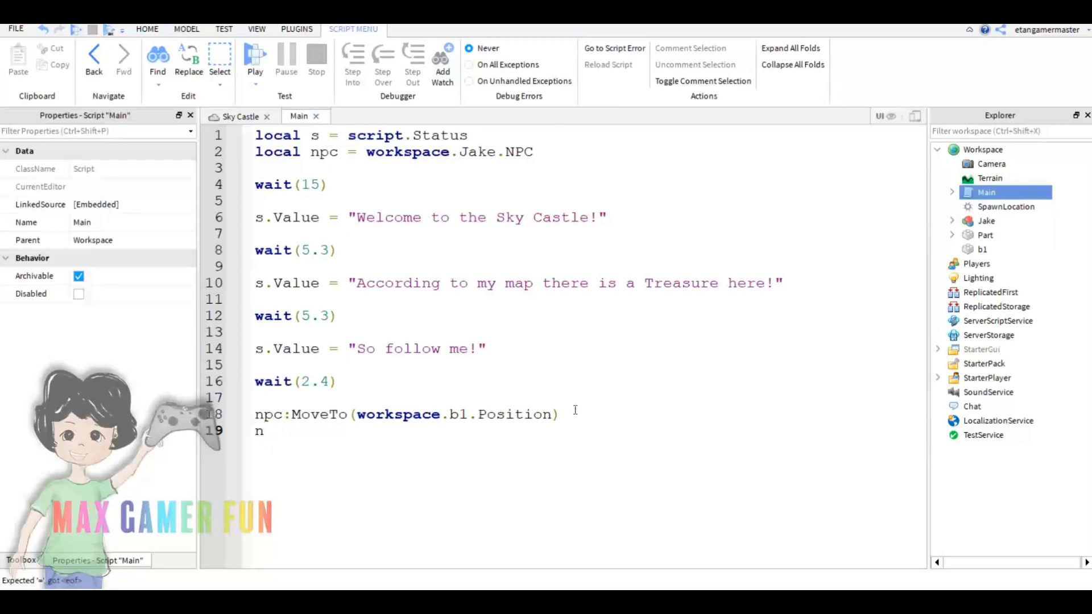
text(pc.Mo)
key(Down)
key(Tab)
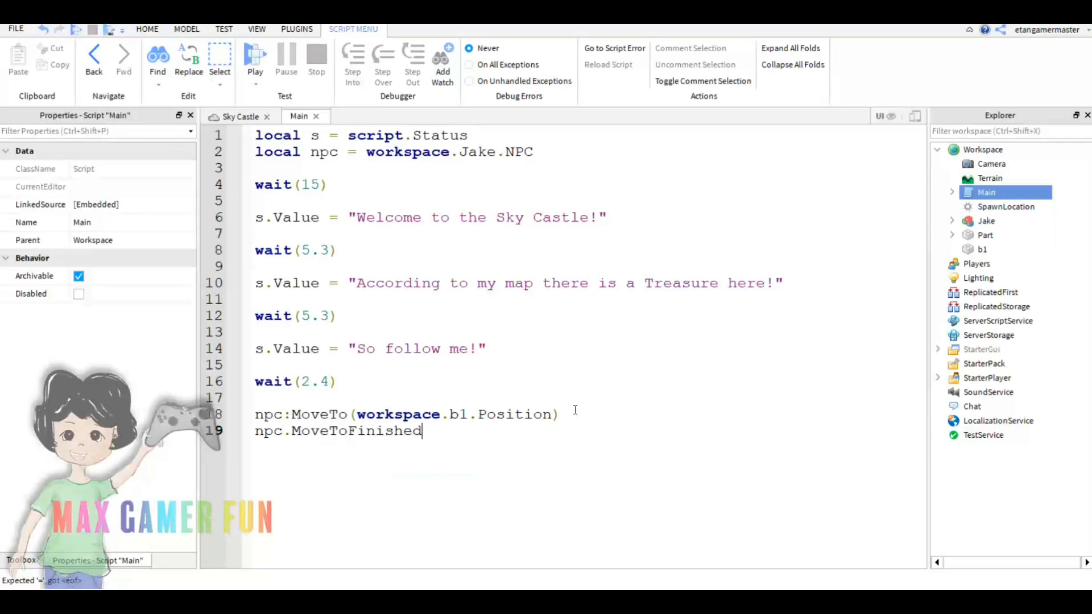
text(:wait())
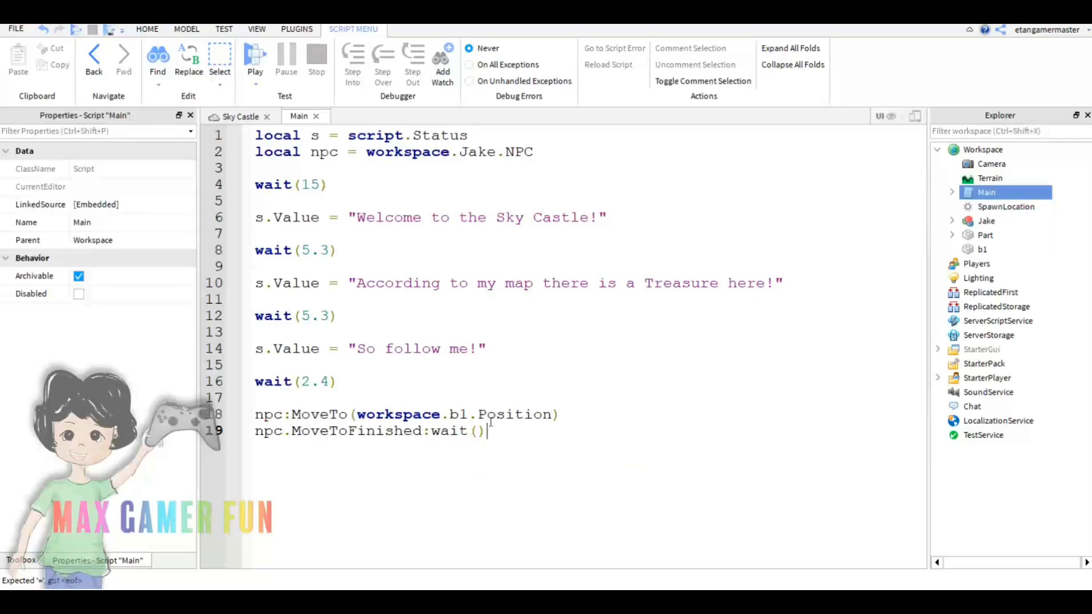
click(284, 431)
text(d)
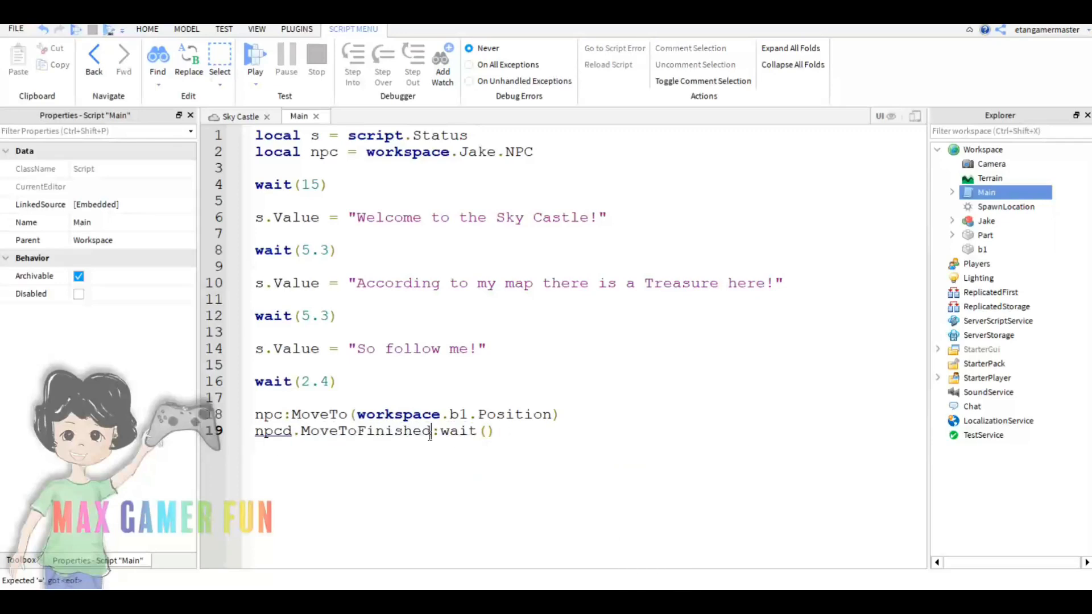
Select the stone wall and move it to a new position along its length
click(318, 116)
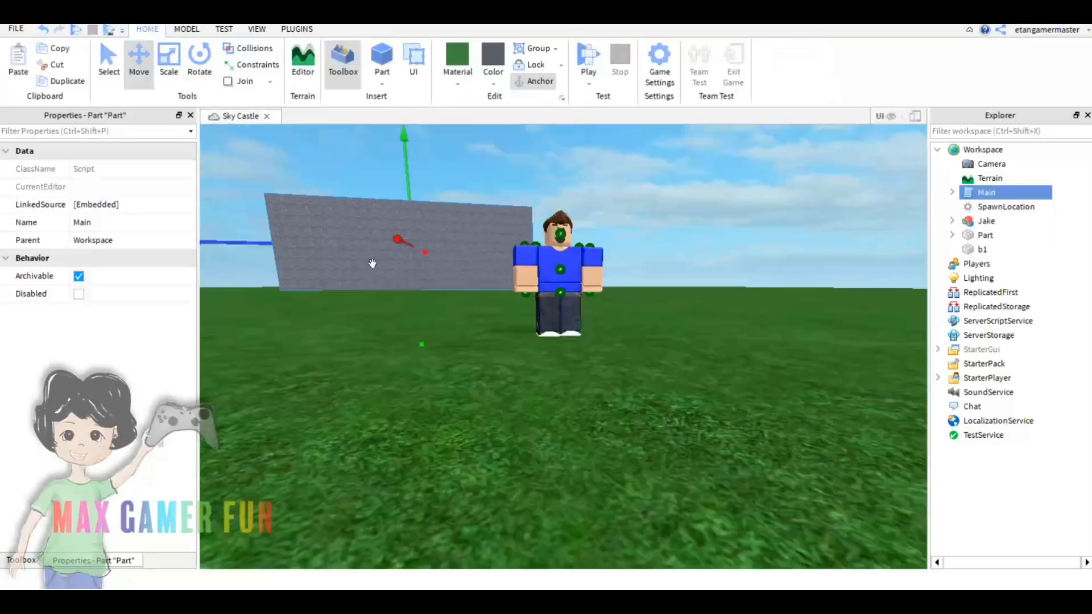
click(985, 235)
key(f)
click(169, 63)
scroll(656, 414, up, 3)
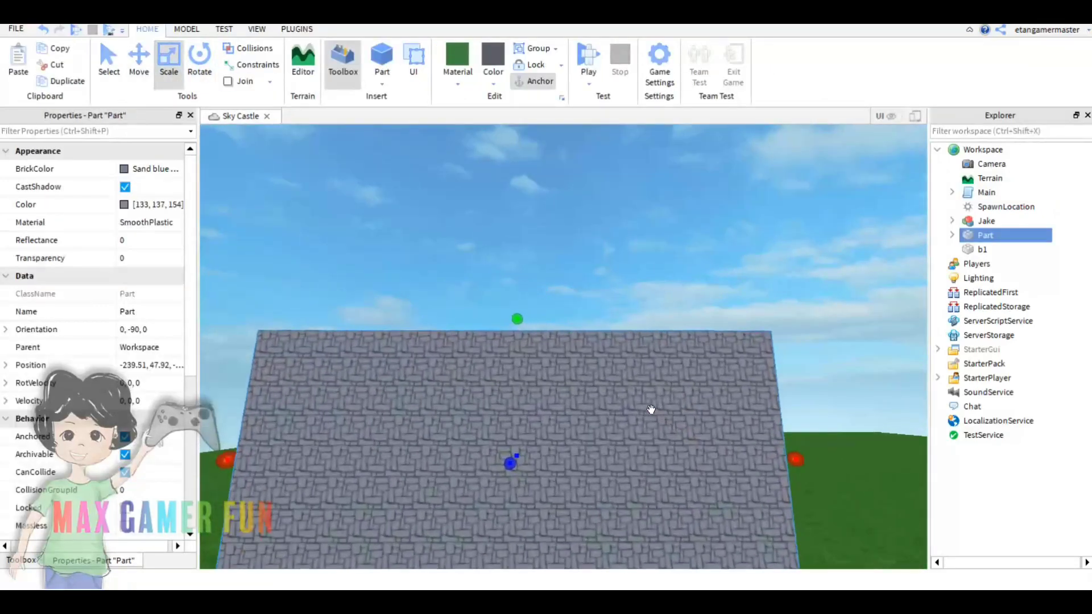
key(ctrl+2)
mouse_move(656, 413)
right_down()
mouse_move(458, 323)
mouse_move(653, 317)
right_up()
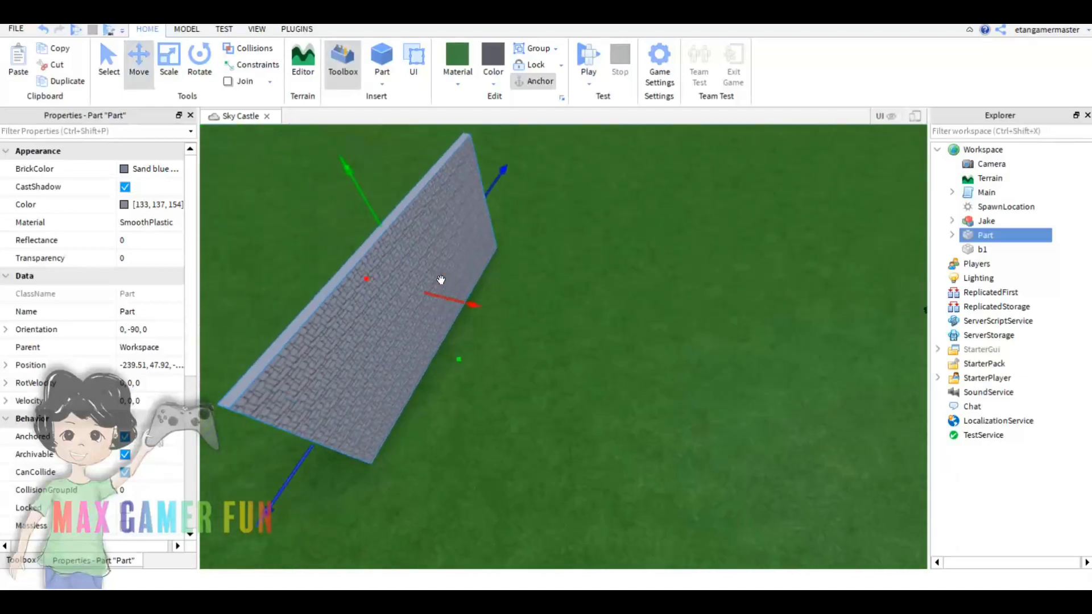
drag(436, 424, 435, 302)
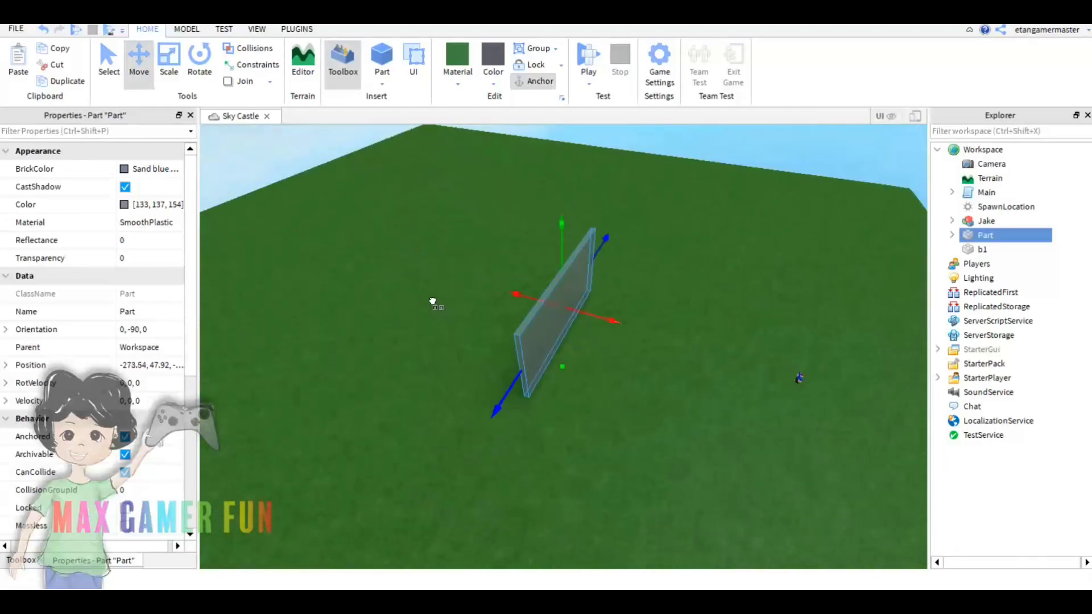
right_drag(434, 302, 419, 268)
right_drag(523, 270, 524, 257)
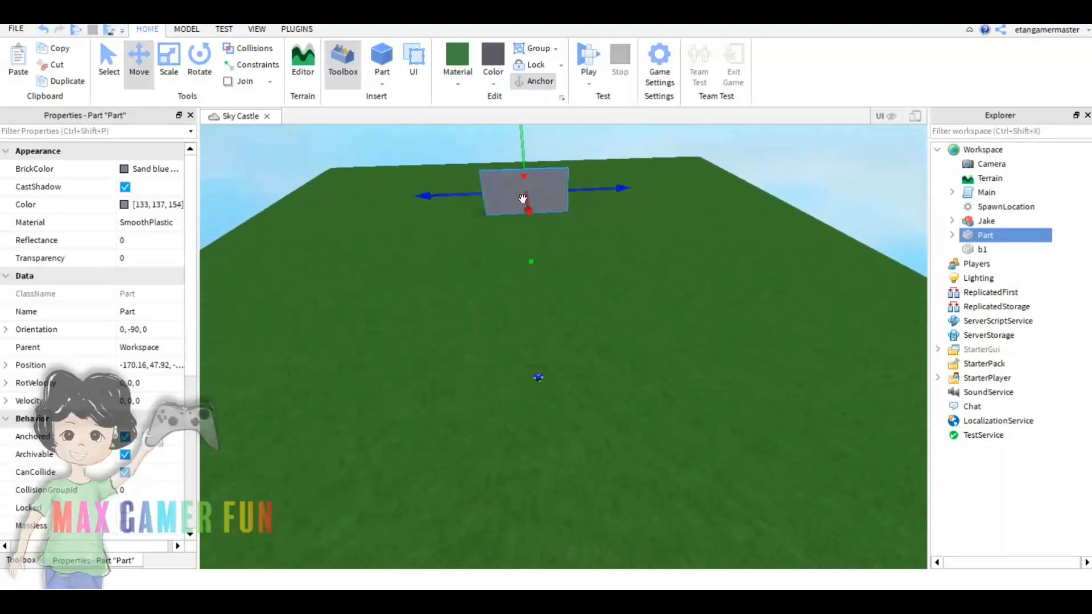
mouse_move(462, 193)
mouse_down()
mouse_move(366, 209)
mouse_move(769, 268)
mouse_up()
Duplicate the wall and check the view around Jake
key(ctrl+d)
scroll(769, 267, up, 3)
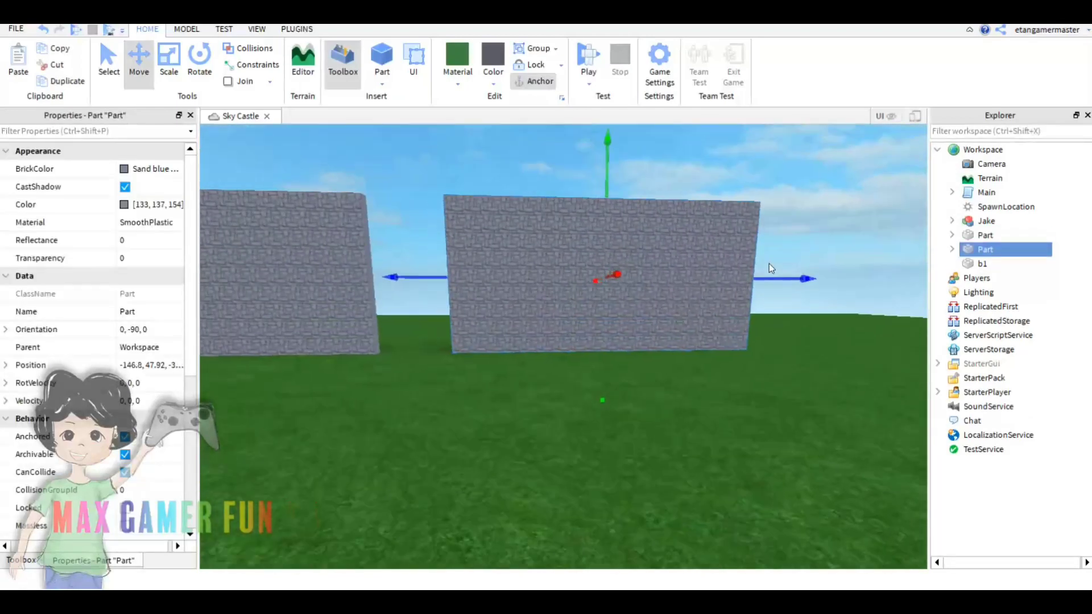
scroll(575, 288, up, 5)
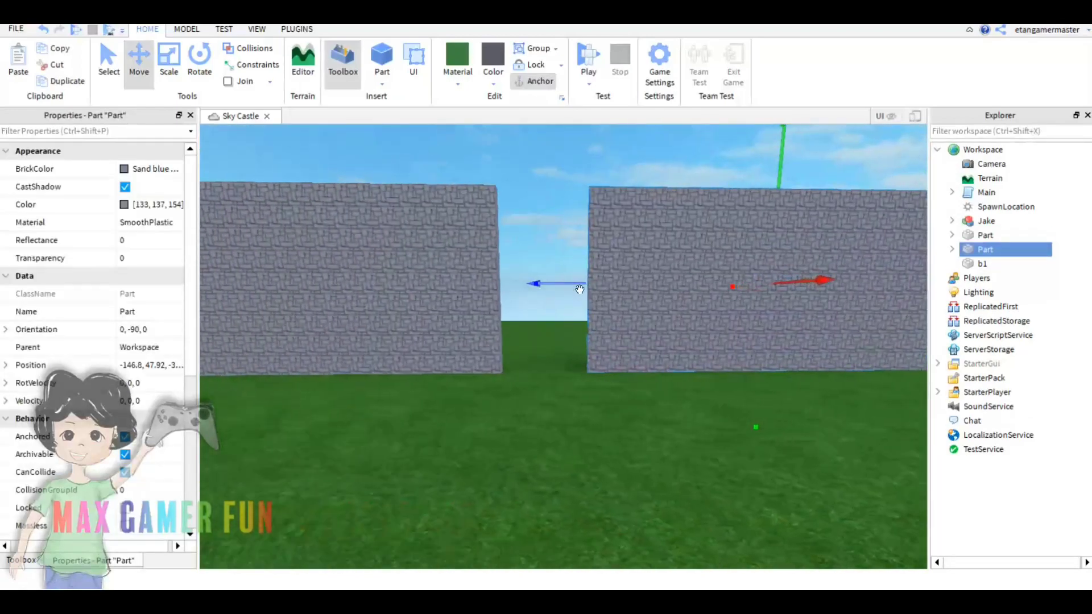
scroll(623, 261, down, 5)
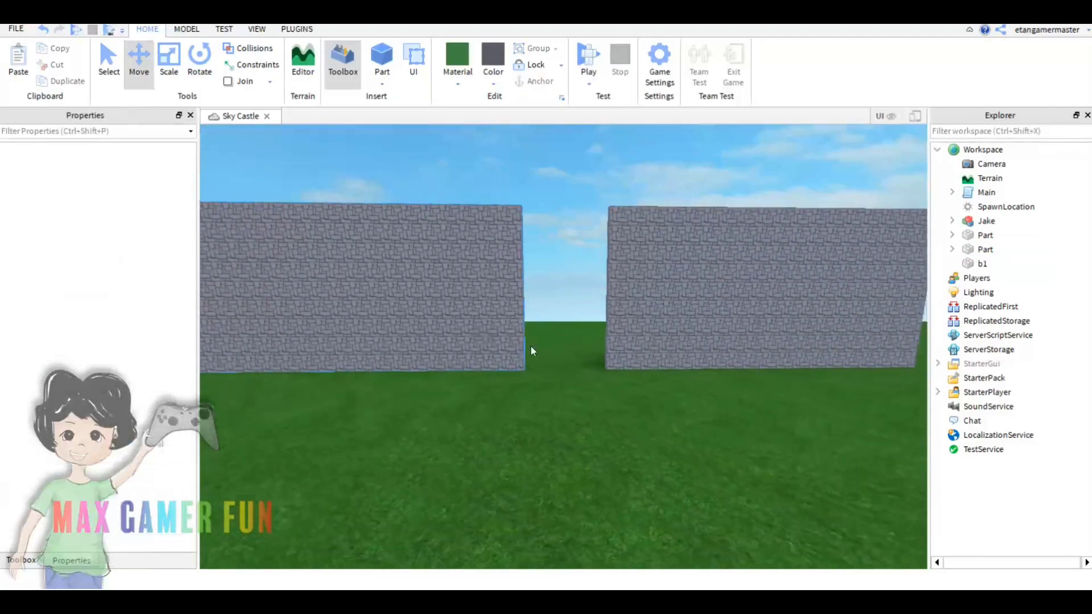
click(658, 336)
key(f)
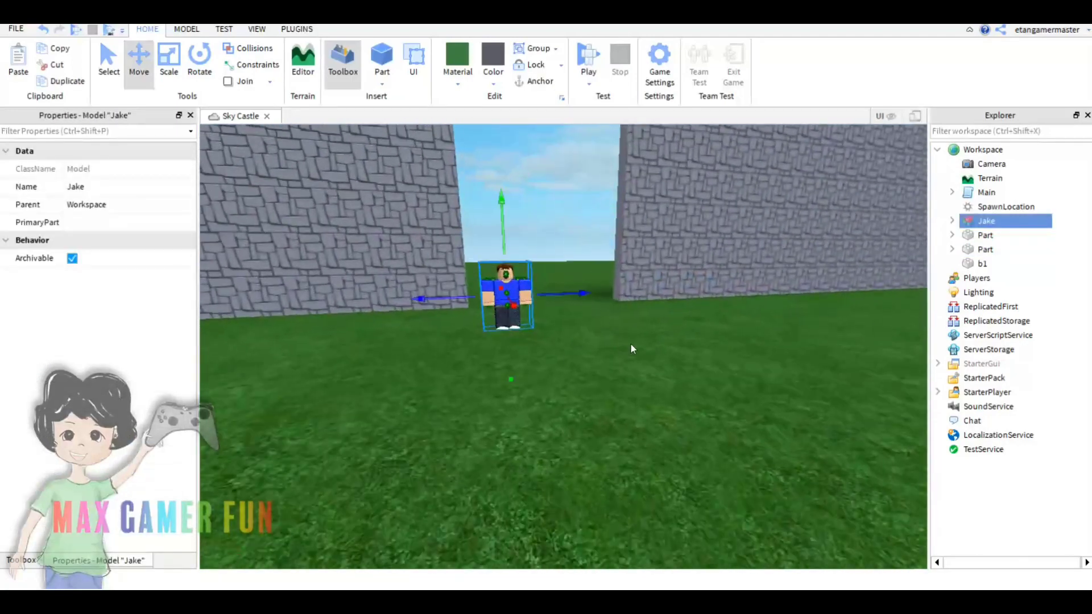
click(630, 344)
scroll(588, 456, down, 3)
scroll(642, 472, down, 3)
Shift both walls slightly on the baseplate and inspect the gap between them
click(586, 347)
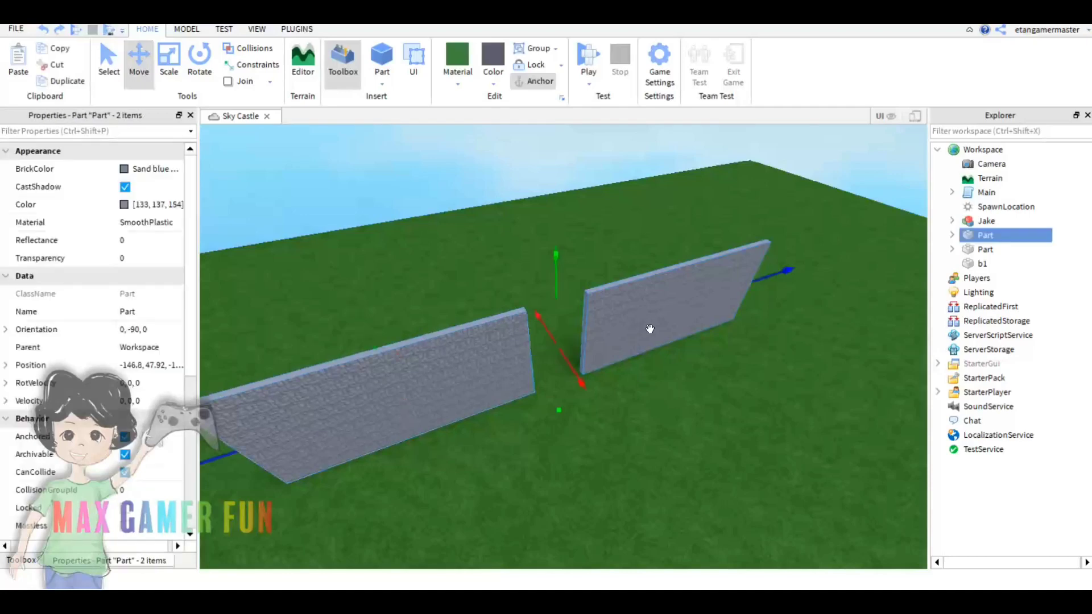
mouse_move(651, 324)
right_down()
mouse_move(719, 381)
mouse_move(616, 512)
right_up()
scroll(719, 381, up, 2)
drag(616, 512, 679, 481)
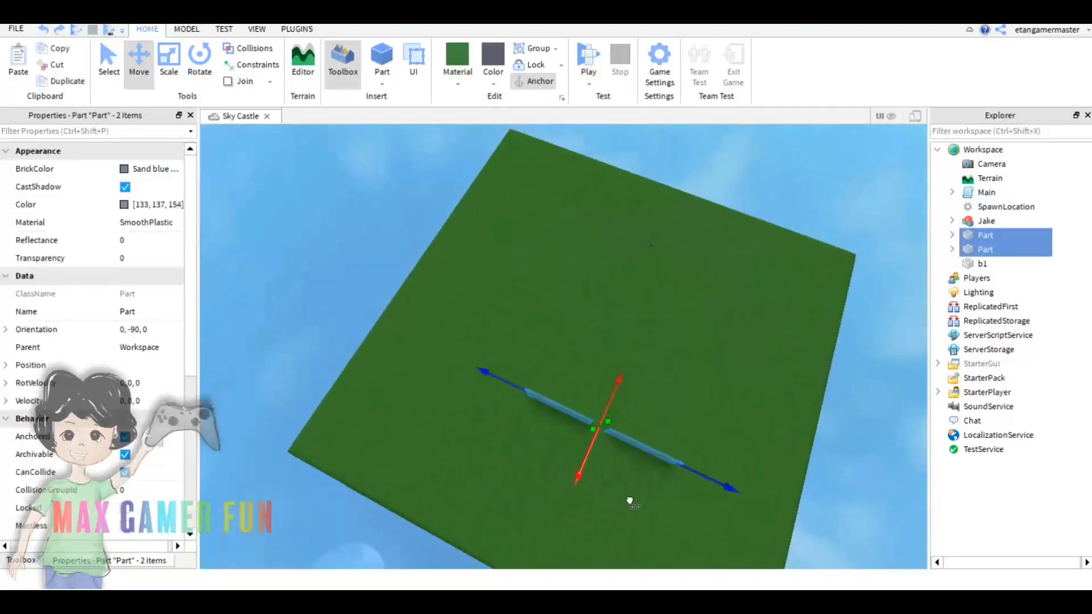
right_drag(666, 475, 657, 375)
scroll(656, 376, up, 3)
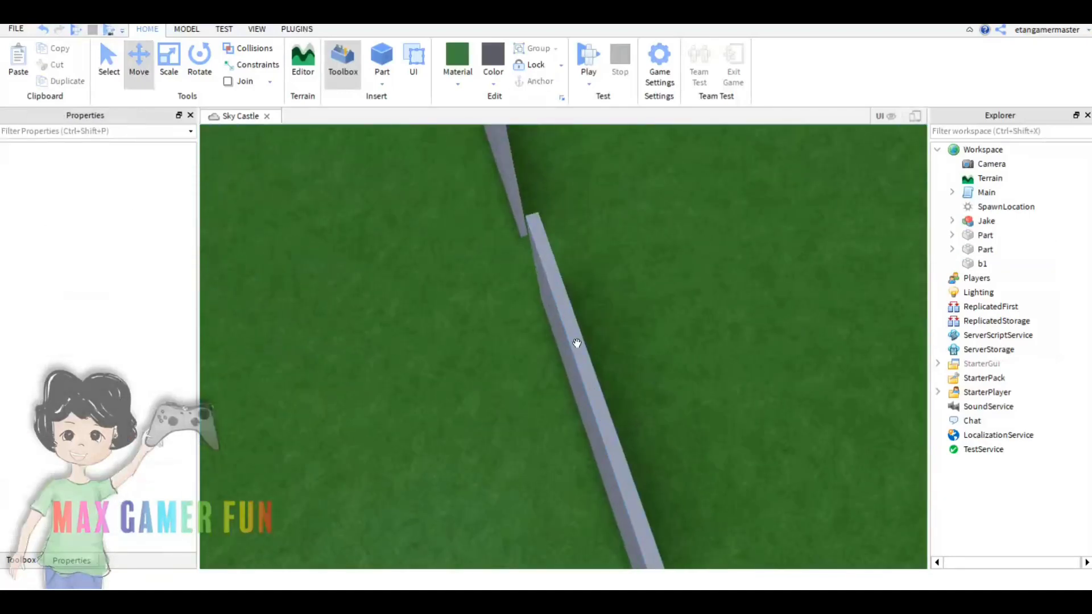
right_drag(576, 341, 586, 269)
scroll(586, 268, down, 2)
right_drag(588, 370, 598, 442)
click(597, 443)
scroll(595, 442, up, 3)
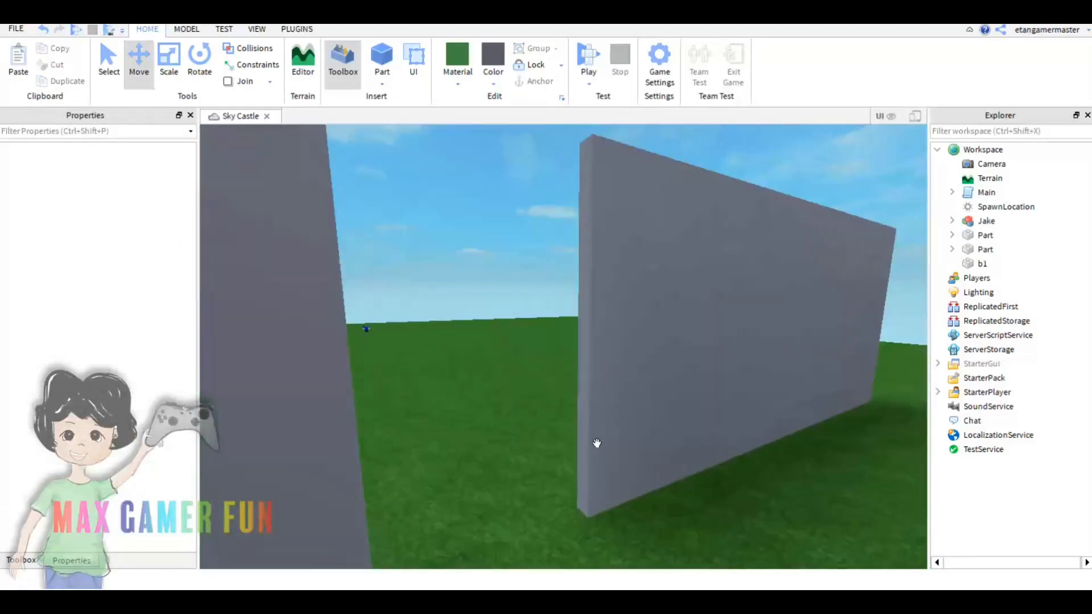
scroll(595, 441, down, 3)
click(985, 235)
Duplicate each wall's Texture and set the copies' Face to Front
click(952, 235)
click(989, 250)
key(ctrl+v)
key(ctrl+v)
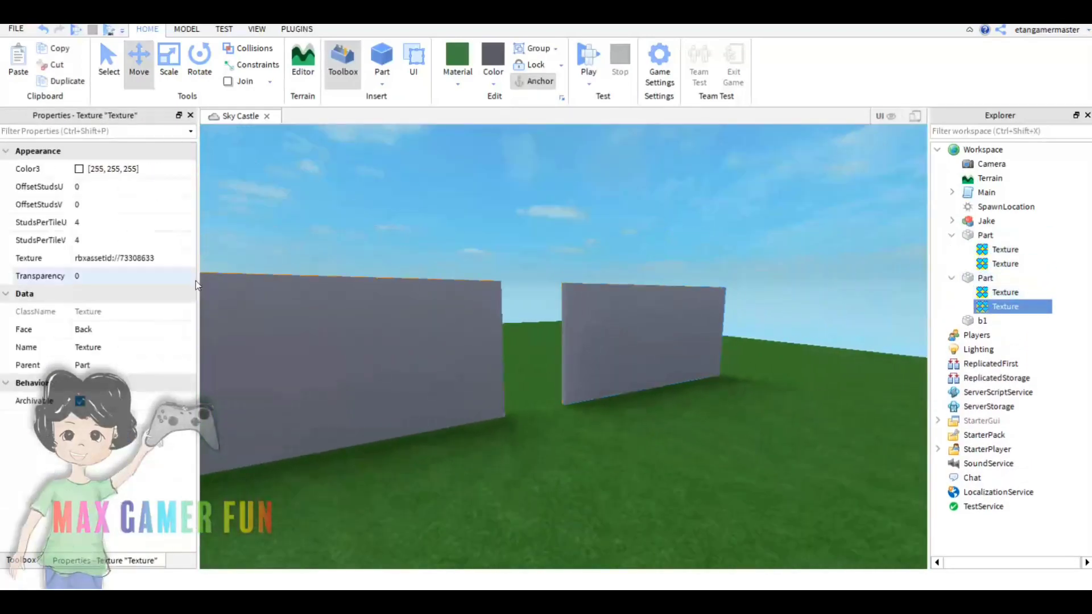
click(133, 330)
click(85, 365)
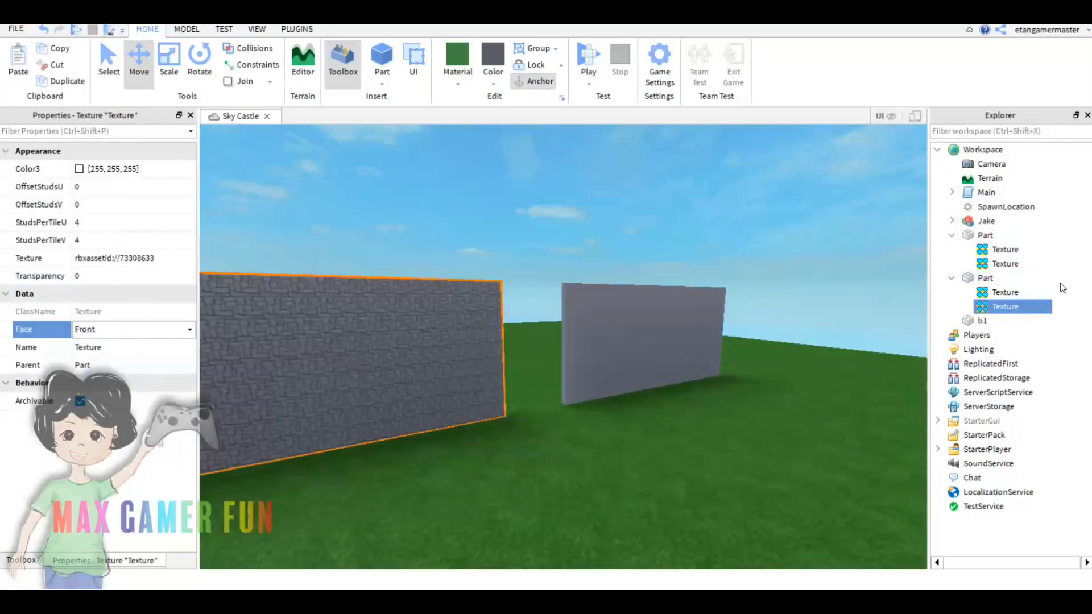
click(1004, 263)
click(133, 330)
click(85, 365)
Collapse both walls in Explorer and clear the selection
click(788, 469)
key(a)
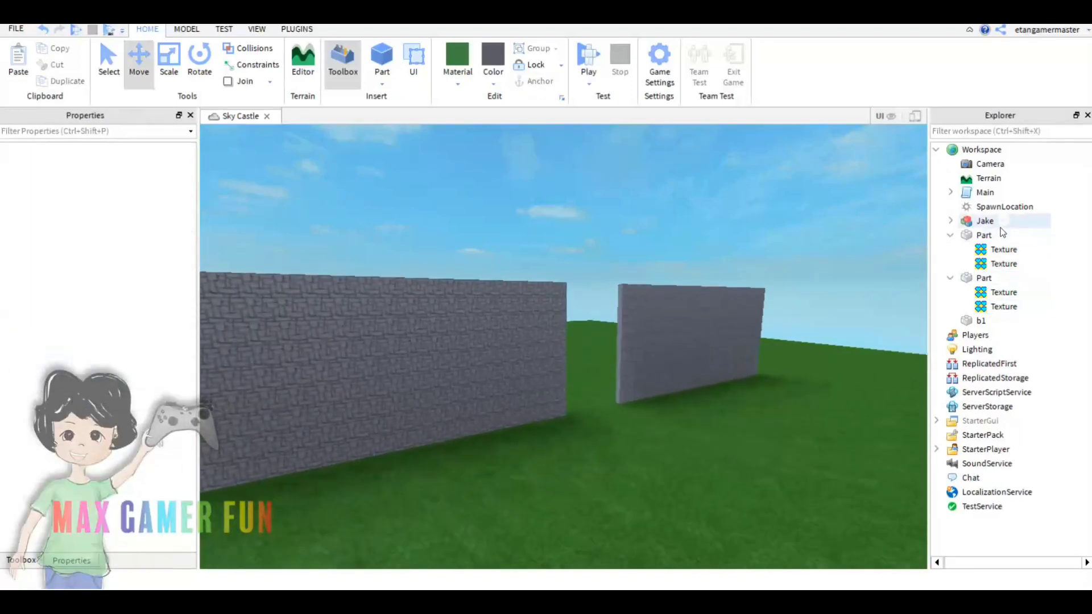
click(951, 235)
click(1004, 264)
click(951, 249)
click(769, 277)
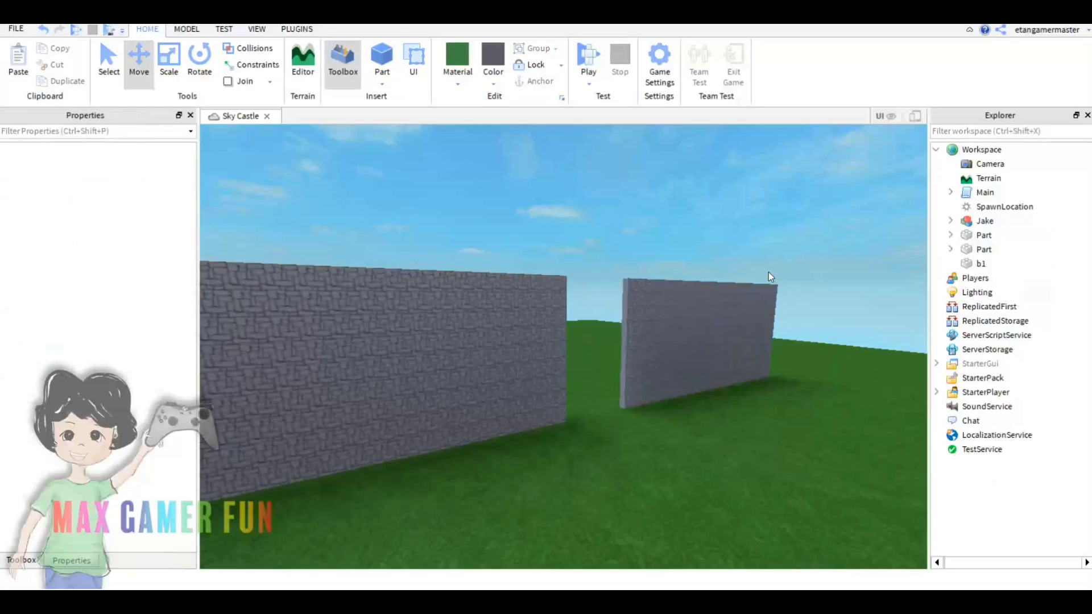
Try the Arch || Myraelle model from a Toolbox arch search, undo it, and insert a plain part
click(9, 560)
key(Return)
key(w)
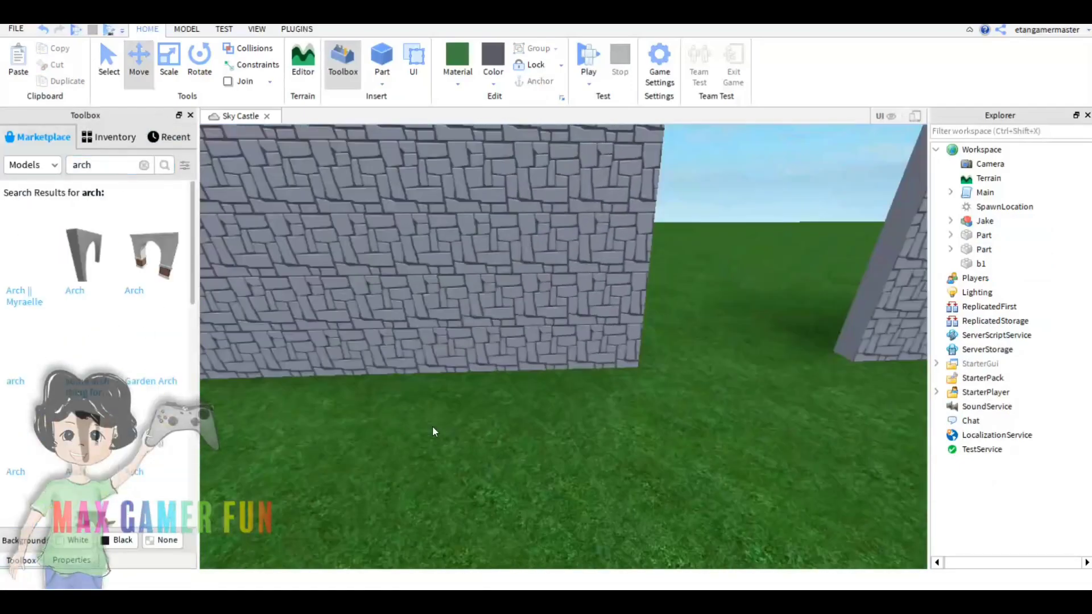
click(56, 284)
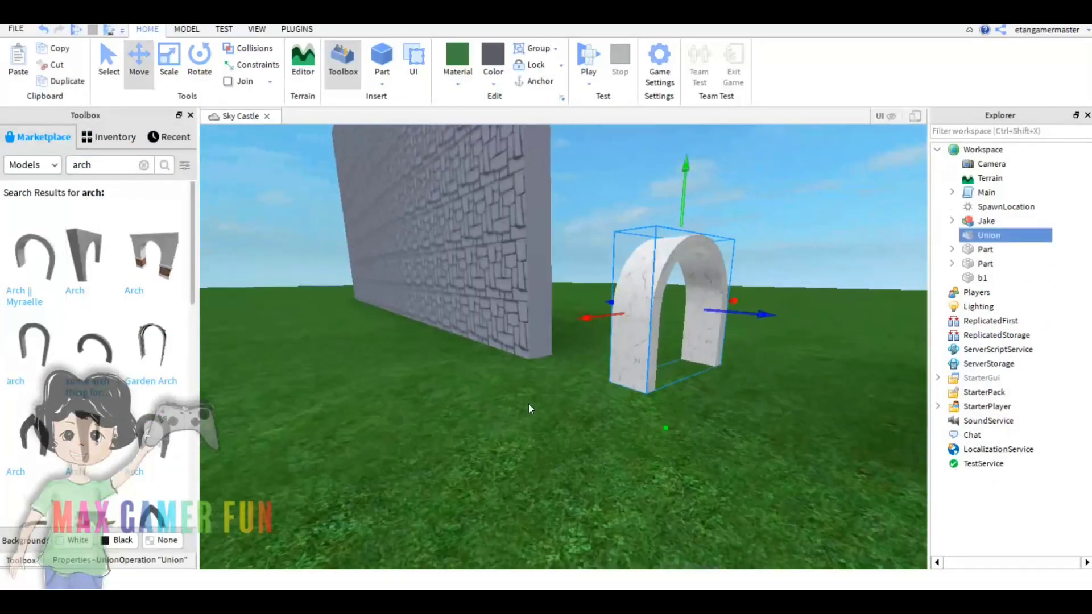
key(ctrl+z)
click(144, 164)
click(382, 57)
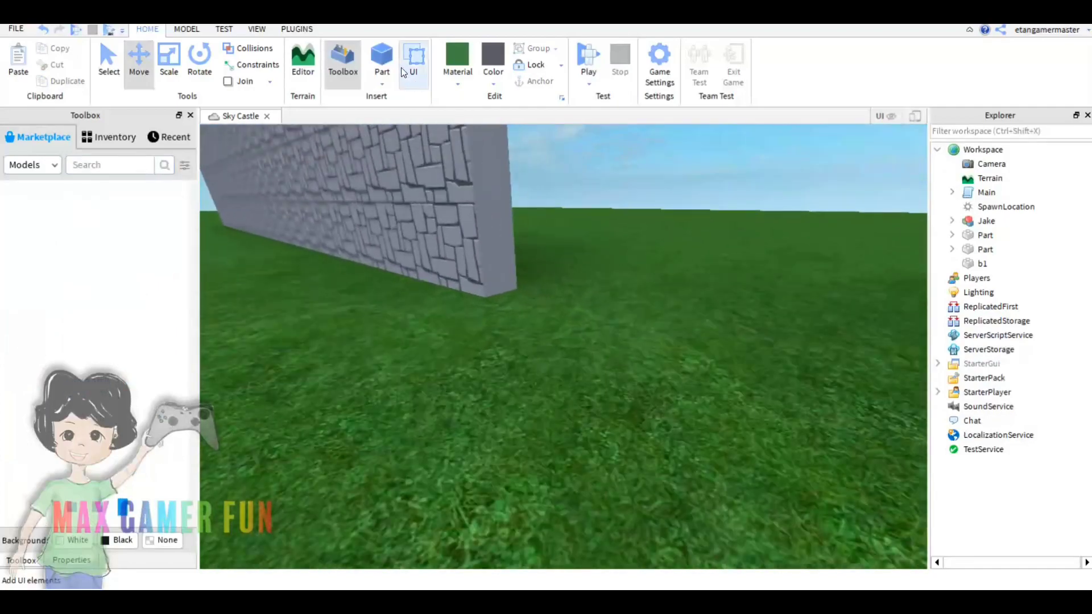
Make the new block Wood material with a brown colour
click(548, 350)
click(458, 83)
click(468, 112)
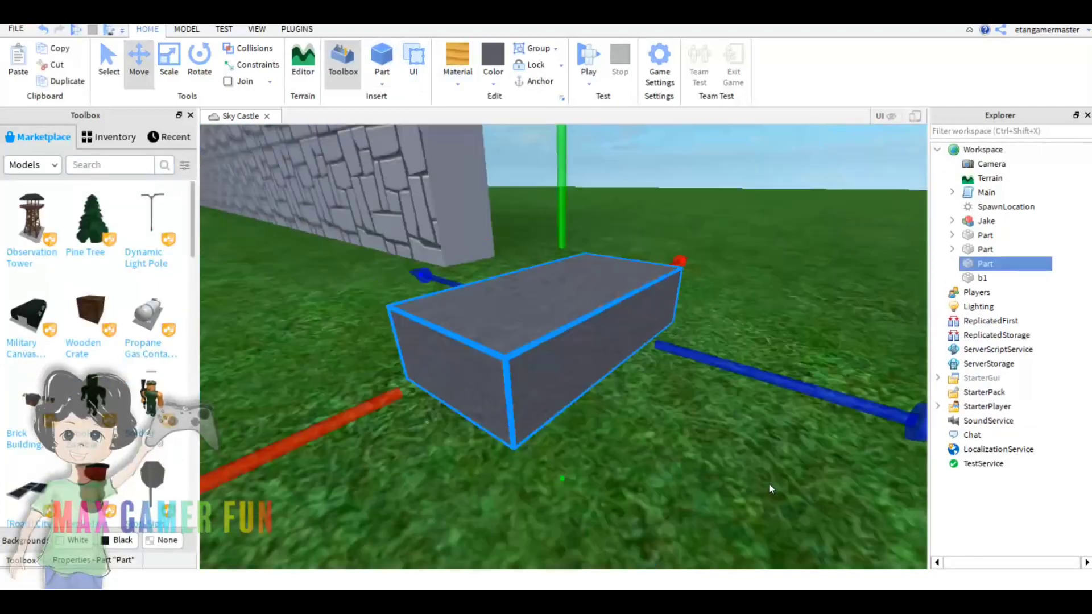
click(493, 83)
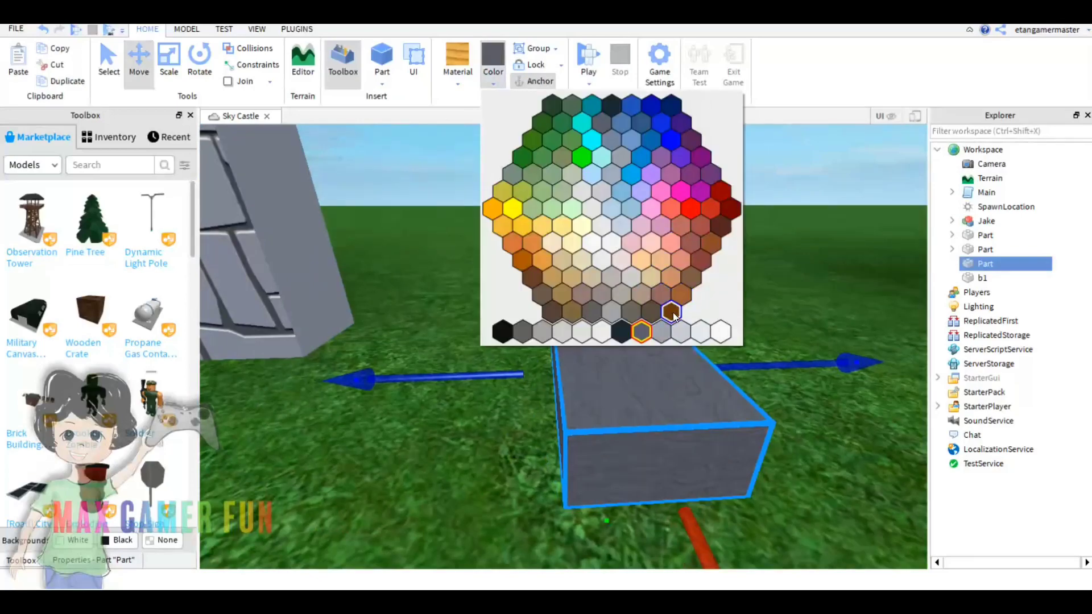
click(672, 312)
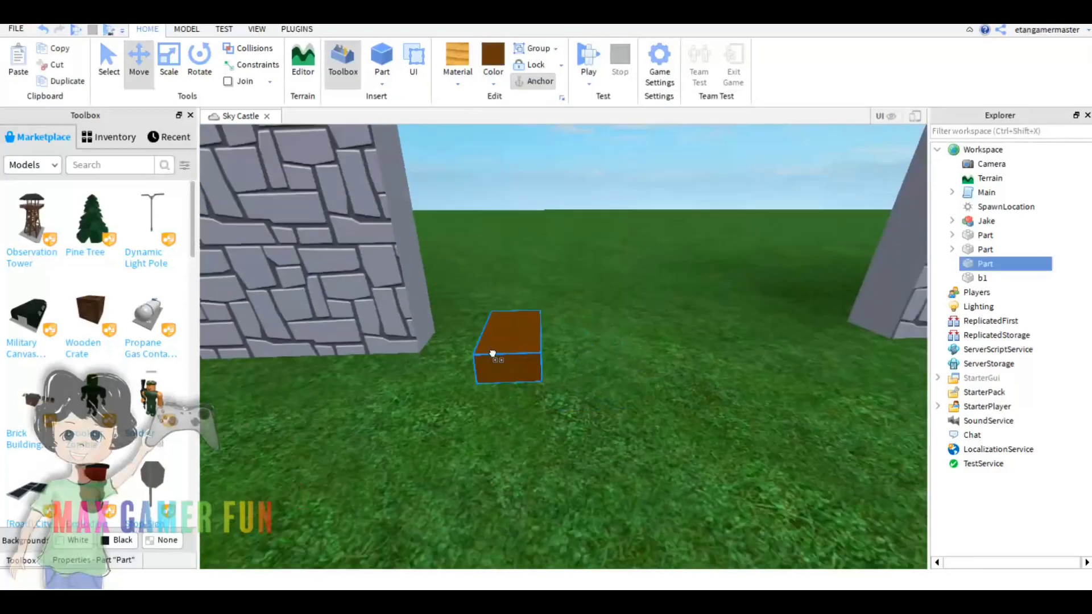
key(f)
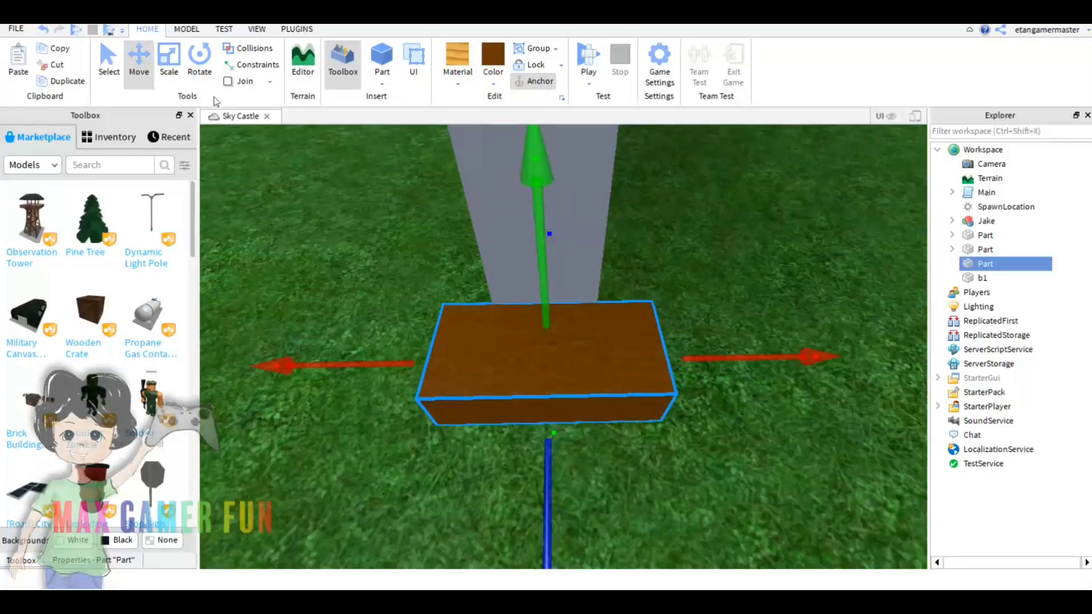
Scale the brown plank down into a thin post against the left wall
key(ctrl+3)
drag(347, 362, 406, 361)
drag(763, 357, 700, 356)
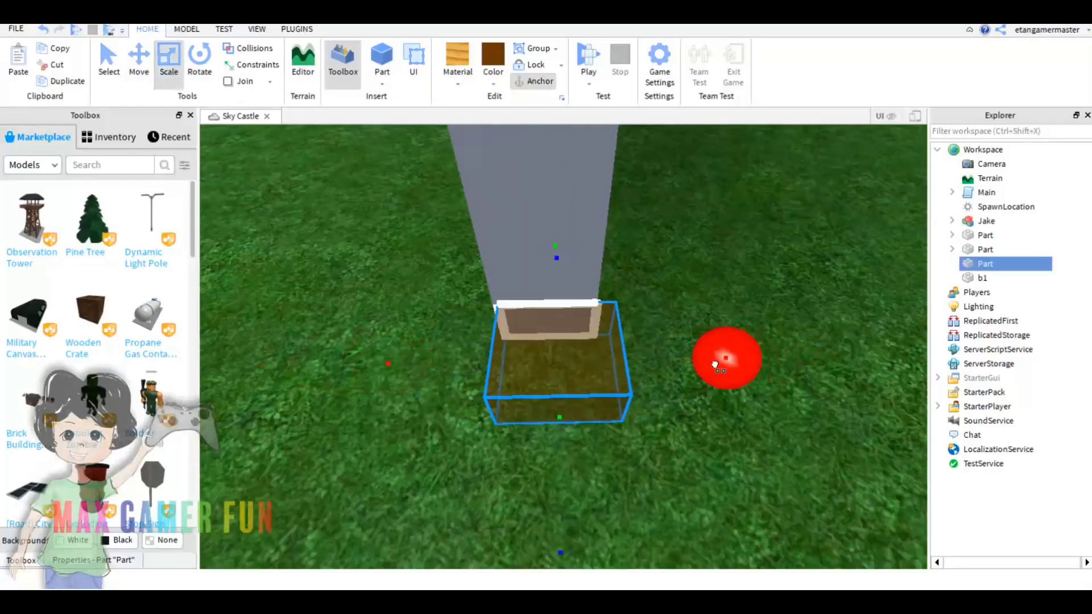
right_drag(545, 395, 509, 326)
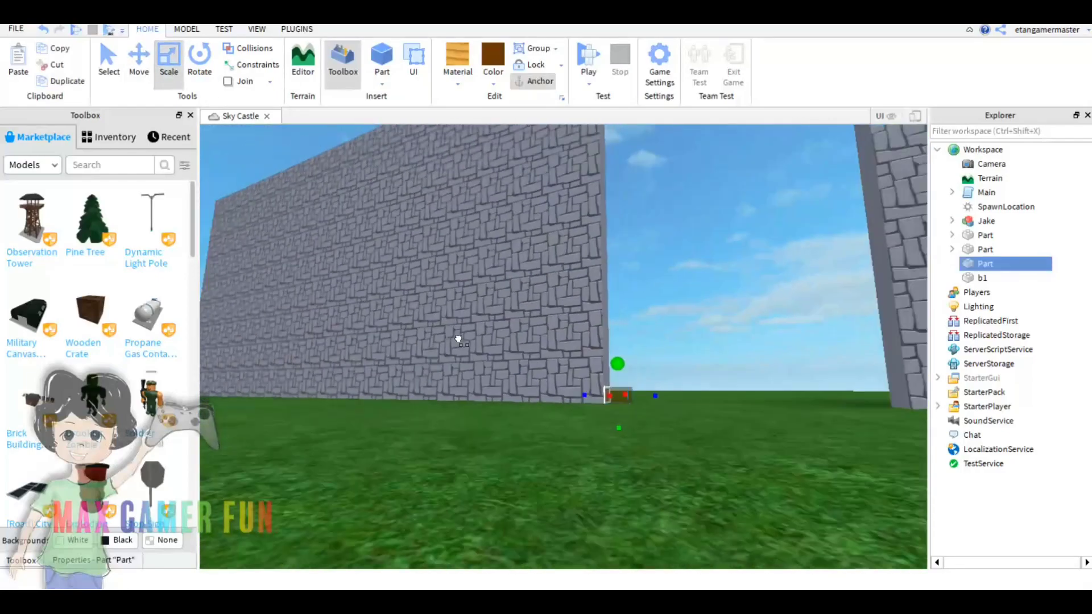
scroll(491, 293, down, 3)
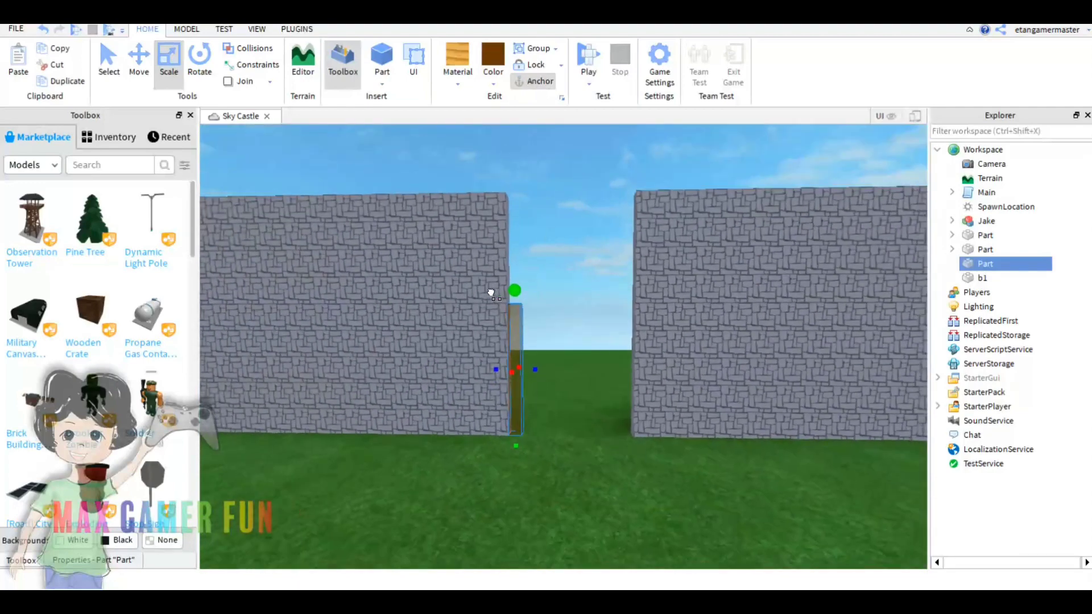
Duplicate the post with Ctrl+D and move the copy to the right wall
key(ctrl+d)
drag(493, 281, 690, 385)
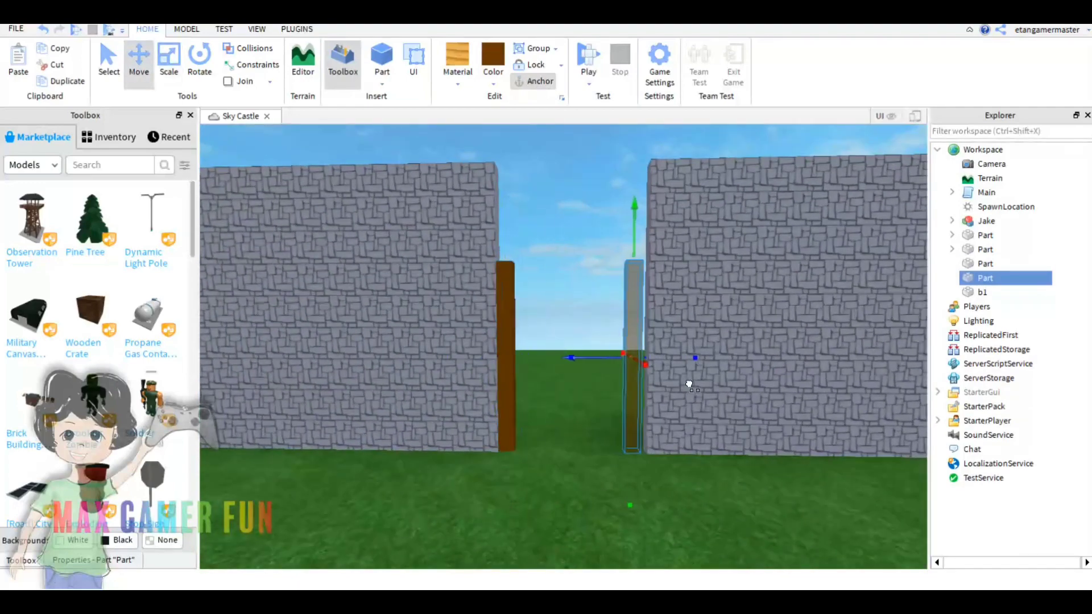
click(510, 373)
scroll(512, 373, up, 3)
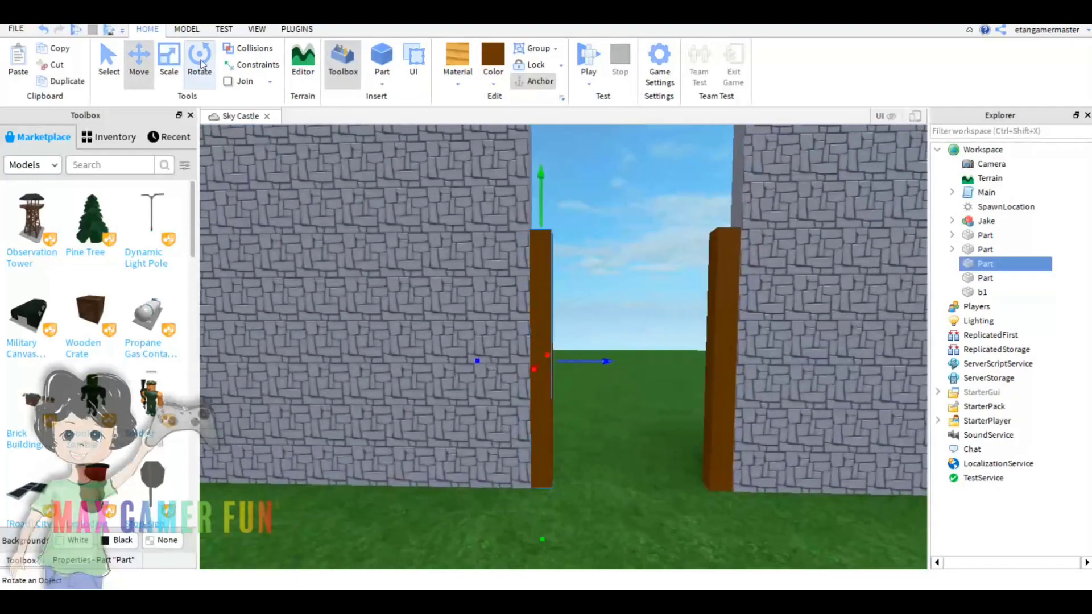
Shift the top piece of the left post flush against the wall
click(152, 70)
click(542, 265)
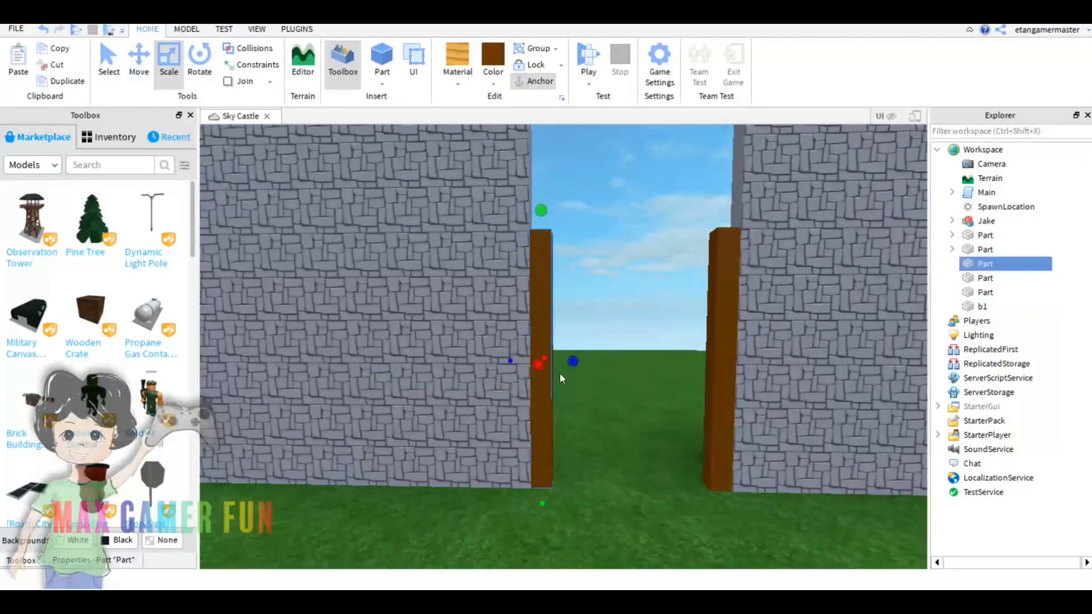
key(ctrl+4)
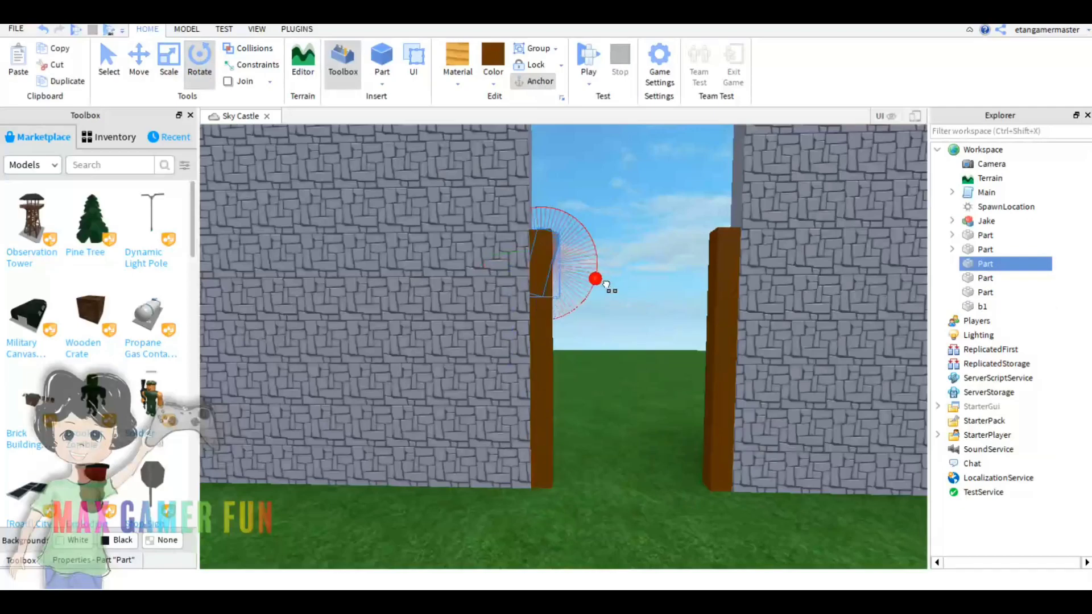
click(165, 63)
key(f)
key(ctrl+2)
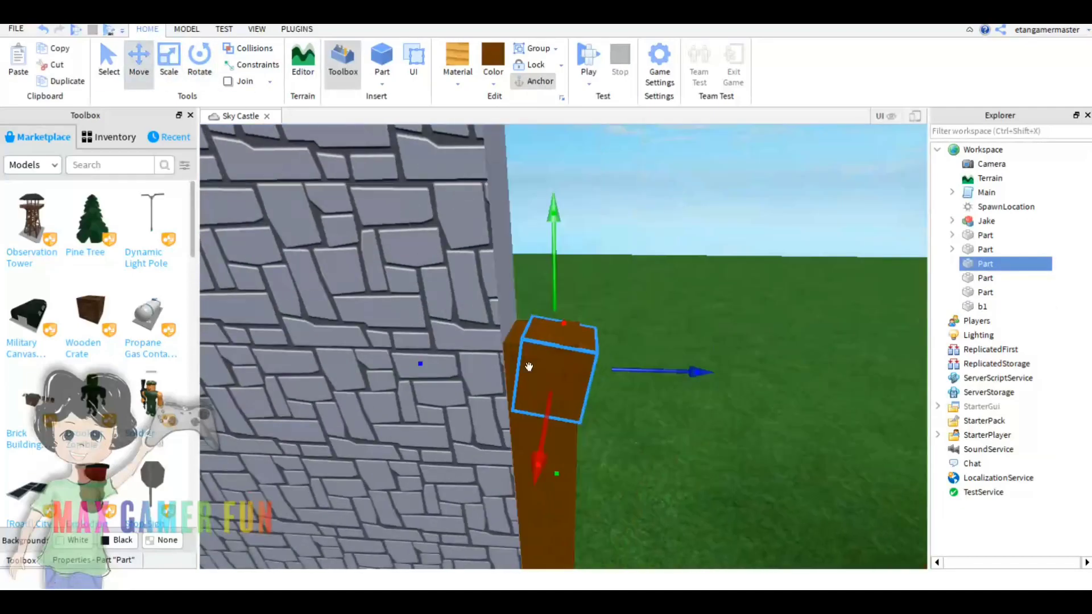
key(ctrl+3)
key(ctrl+2)
drag(447, 356, 429, 357)
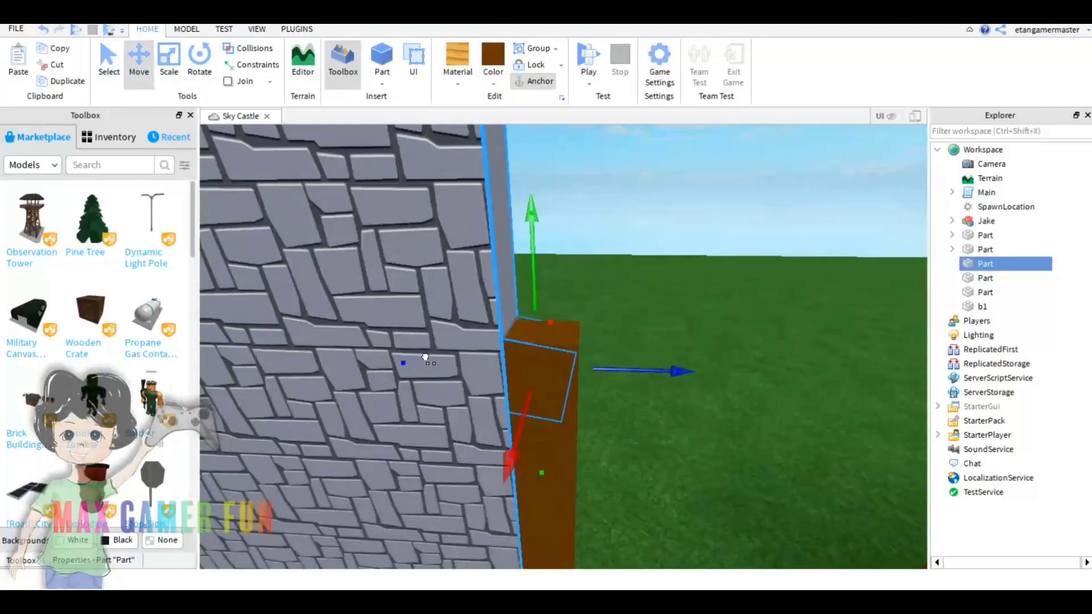
key(ctrl+3)
right_drag(425, 357, 609, 248)
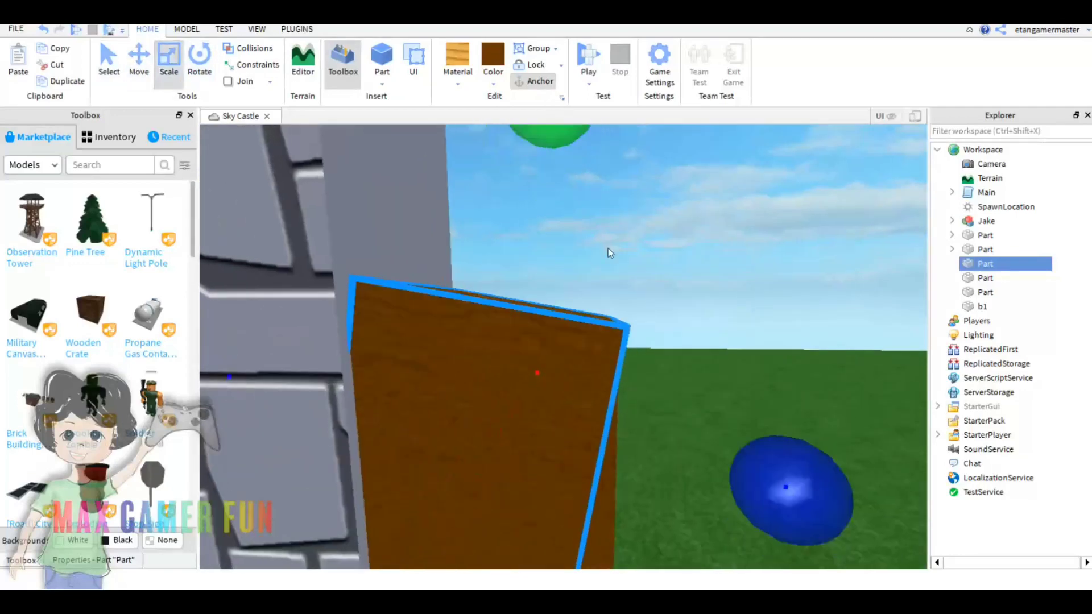
right_drag(547, 295, 534, 374)
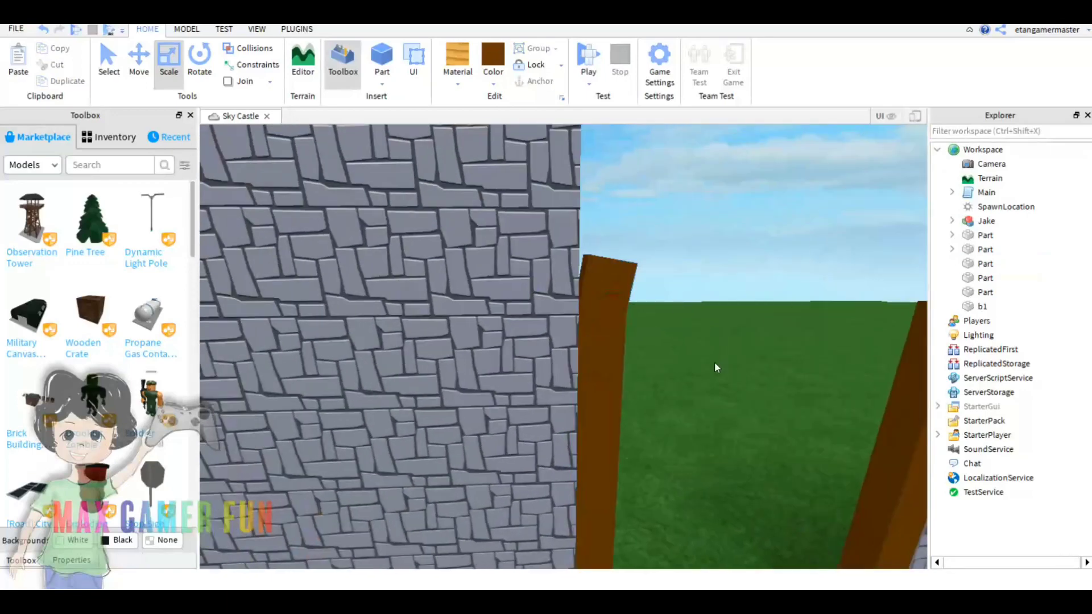
scroll(567, 278, down, 5)
Duplicate the small piece atop the left post and tilt the copy toward the gap
click(671, 429)
click(605, 342)
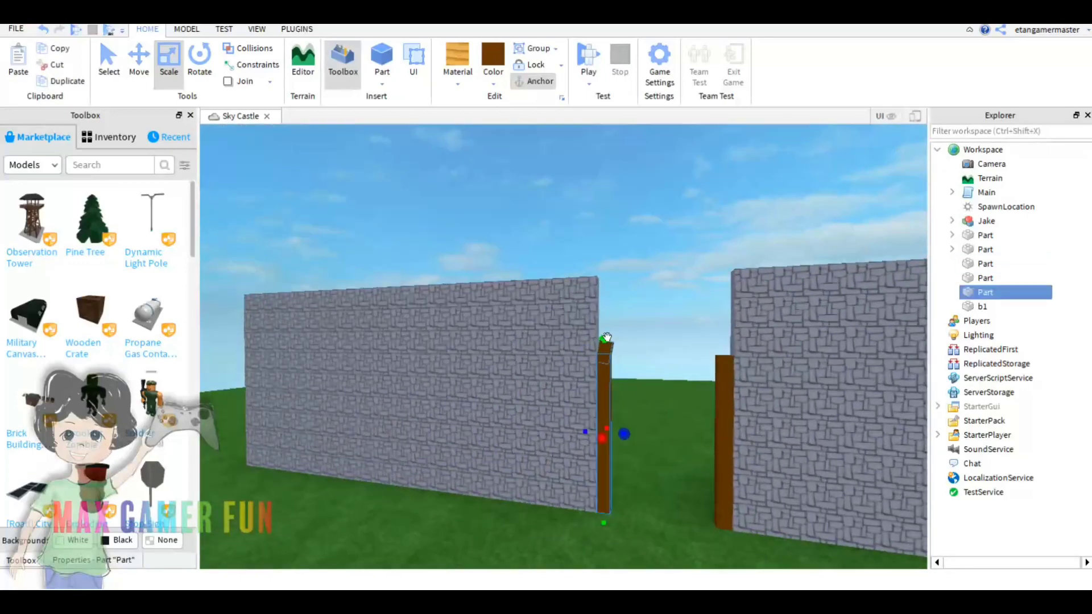
scroll(595, 347, up, 5)
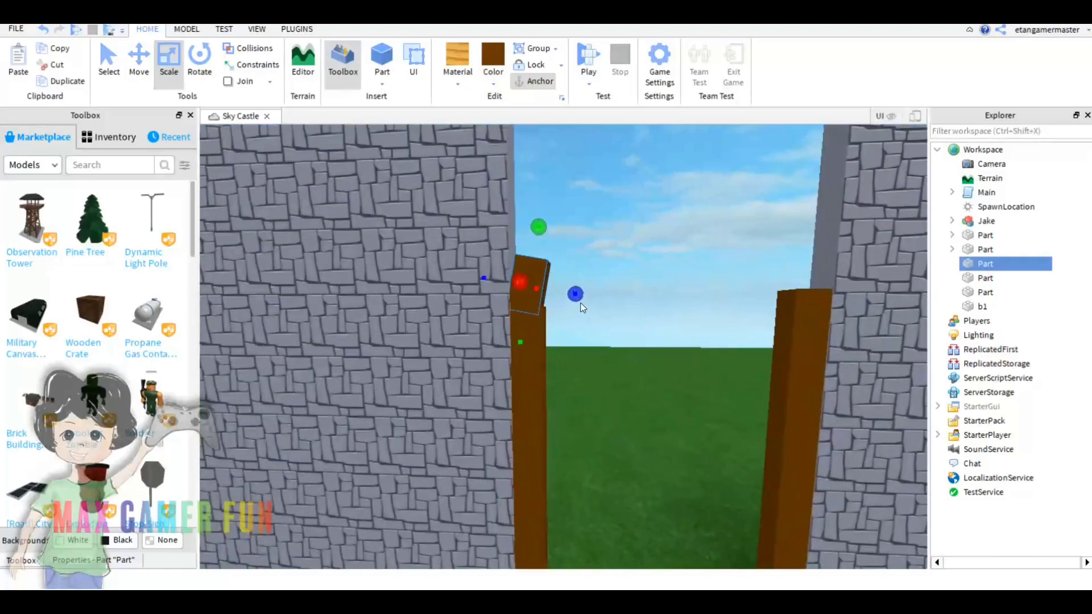
click(546, 284)
scroll(675, 346, down, 5)
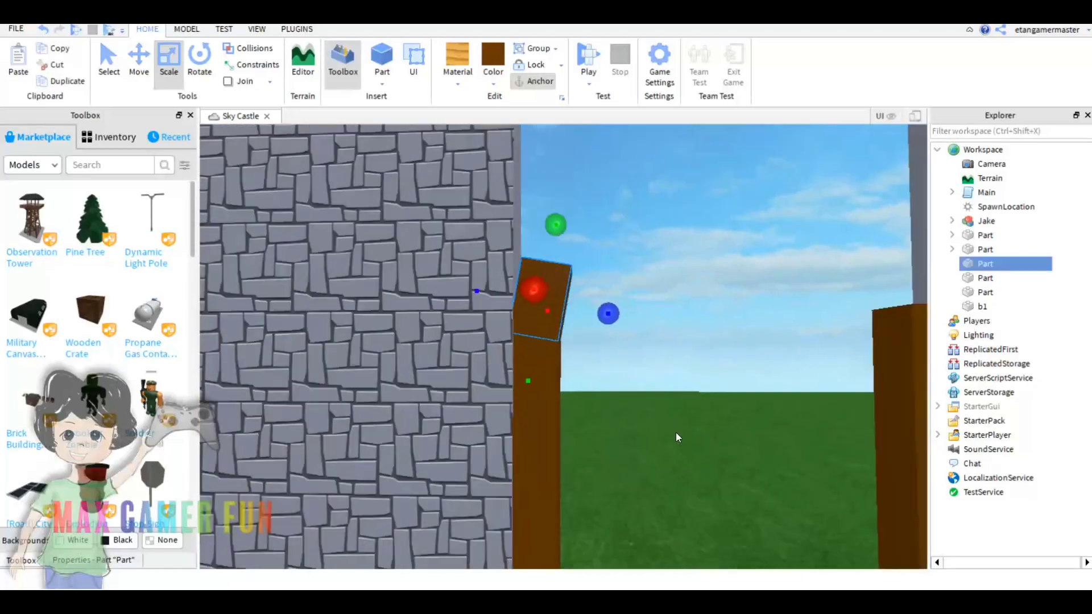
click(588, 377)
click(530, 291)
scroll(544, 308, up, 3)
scroll(544, 307, up, 2)
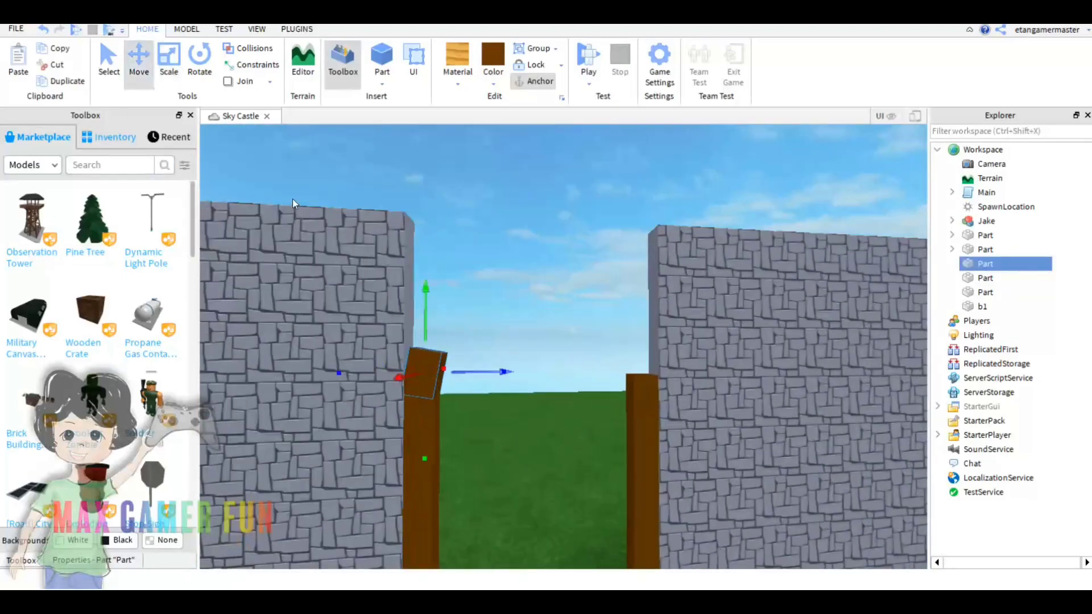
key(ctrl+d)
click(200, 60)
scroll(532, 301, up, 5)
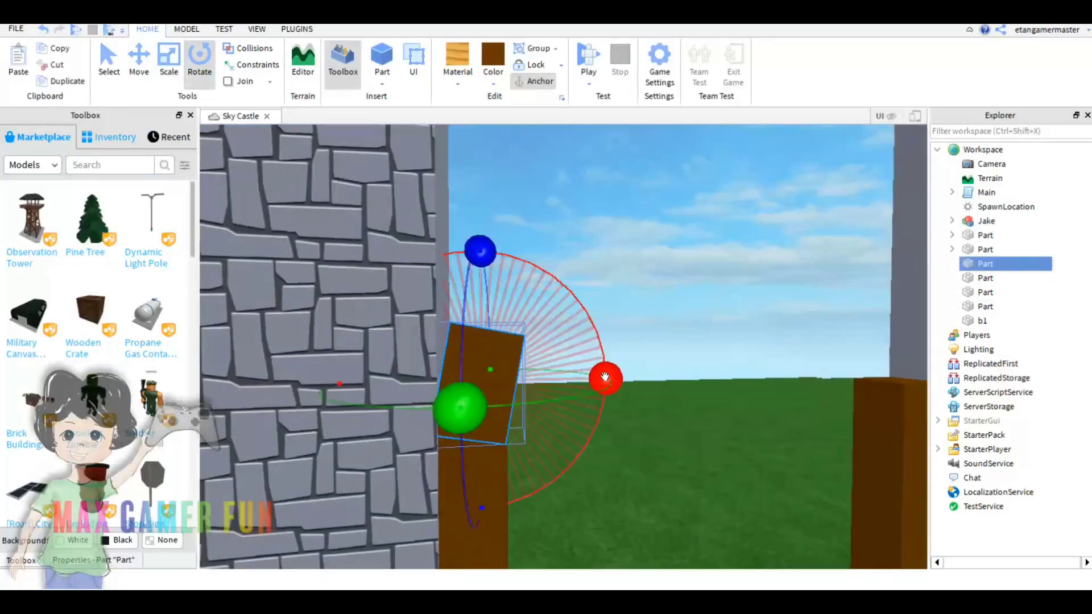
drag(637, 408, 636, 408)
Raise the copied tilted piece above the left post
key(ctrl+2)
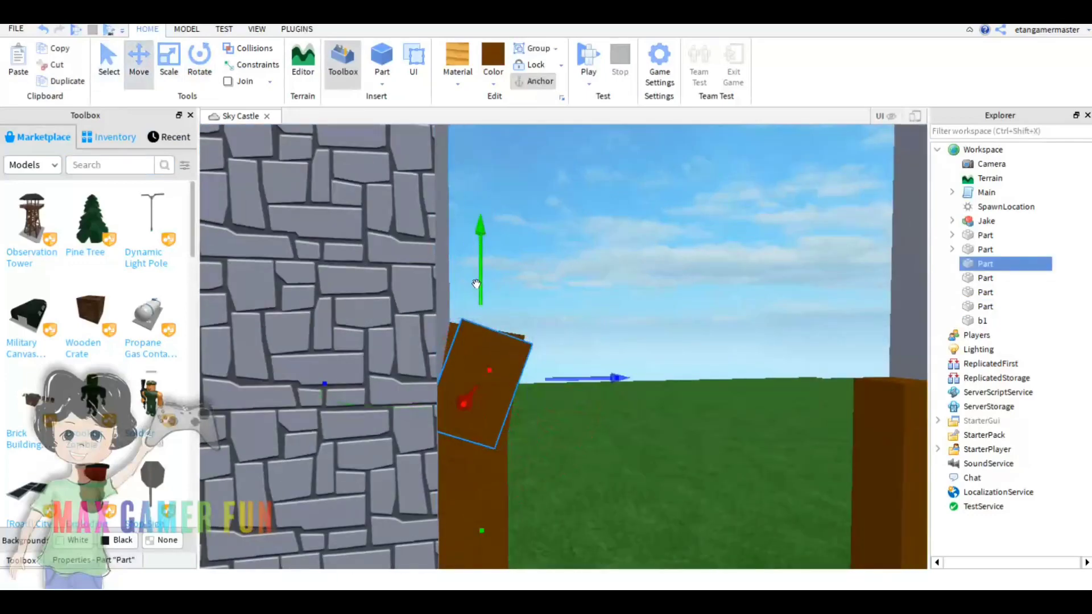
drag(582, 378, 581, 309)
scroll(582, 309, up, 5)
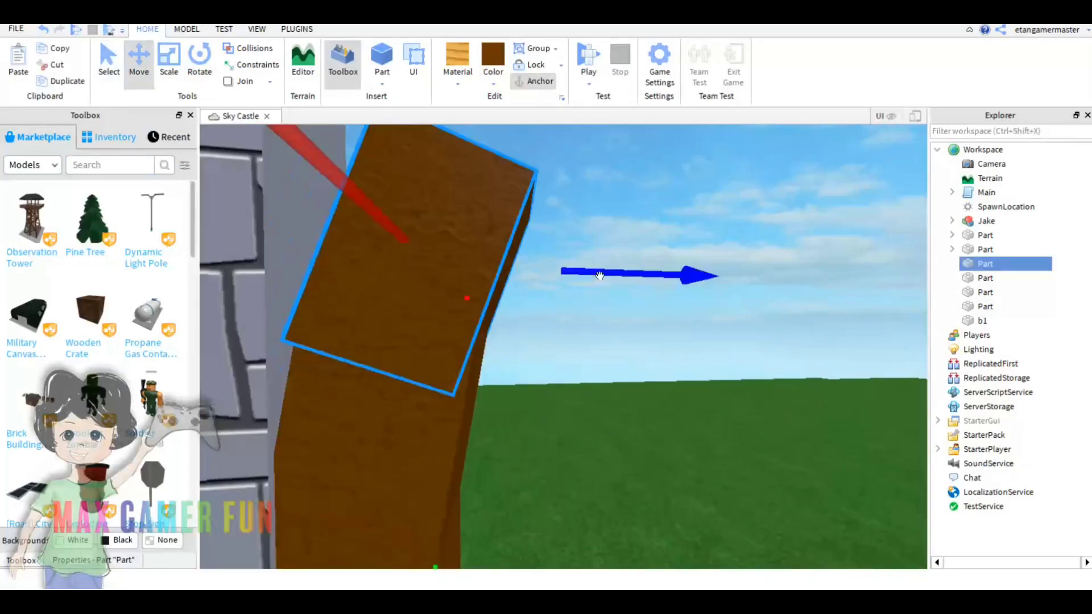
click(538, 335)
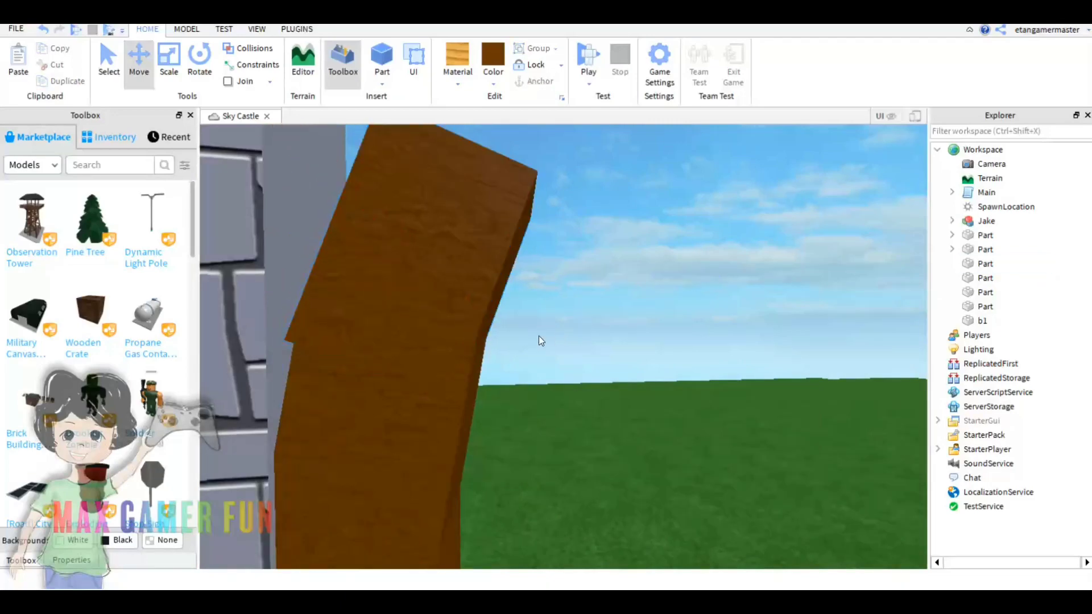
scroll(534, 335, down, 3)
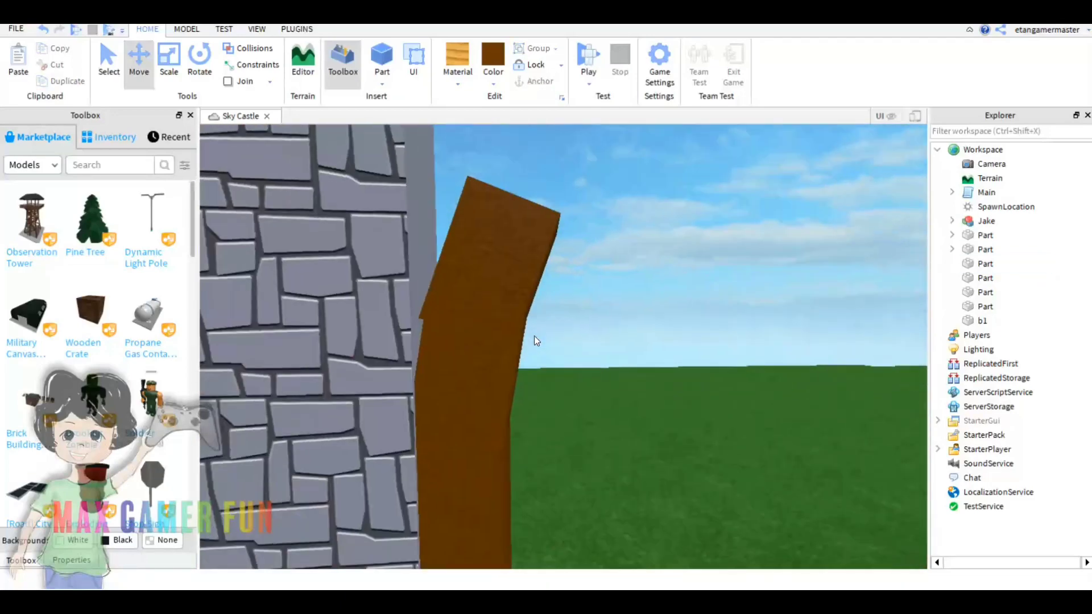
click(515, 353)
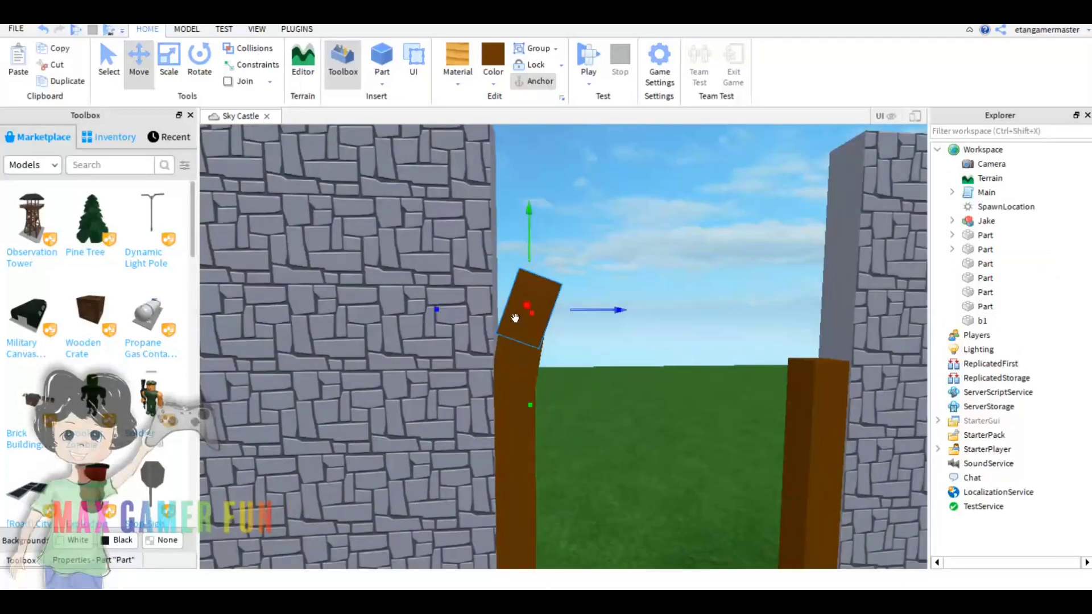
key(ctrl+3)
scroll(594, 236, up, 5)
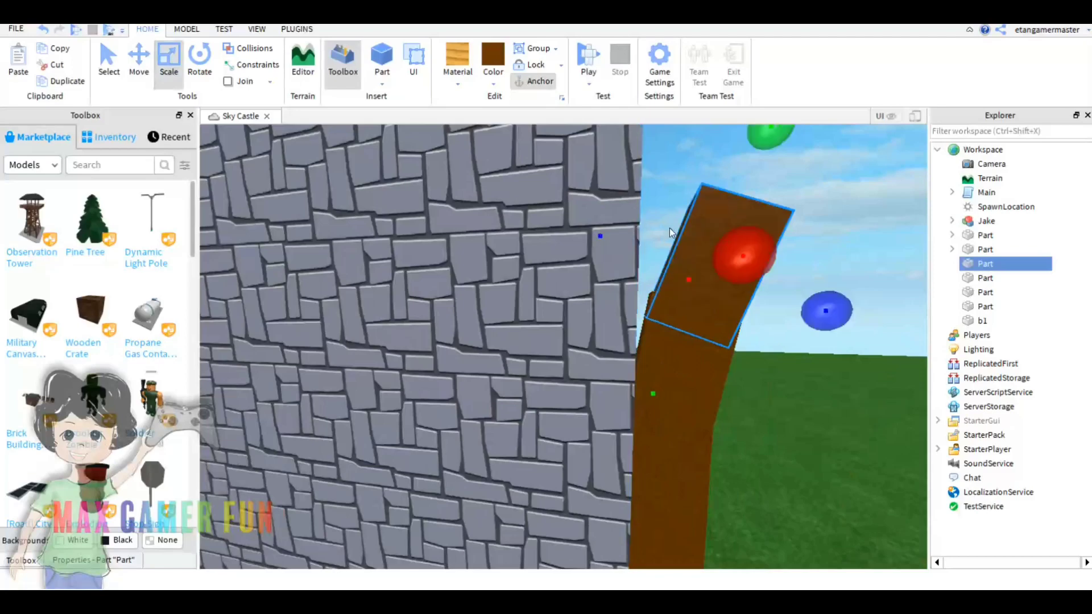
Tilt the leaning top piece further toward the gap
click(808, 350)
right_drag(808, 351, 790, 311)
click(660, 227)
mouse_move(660, 228)
right_down()
mouse_move(538, 342)
mouse_move(698, 469)
mouse_move(573, 357)
right_up()
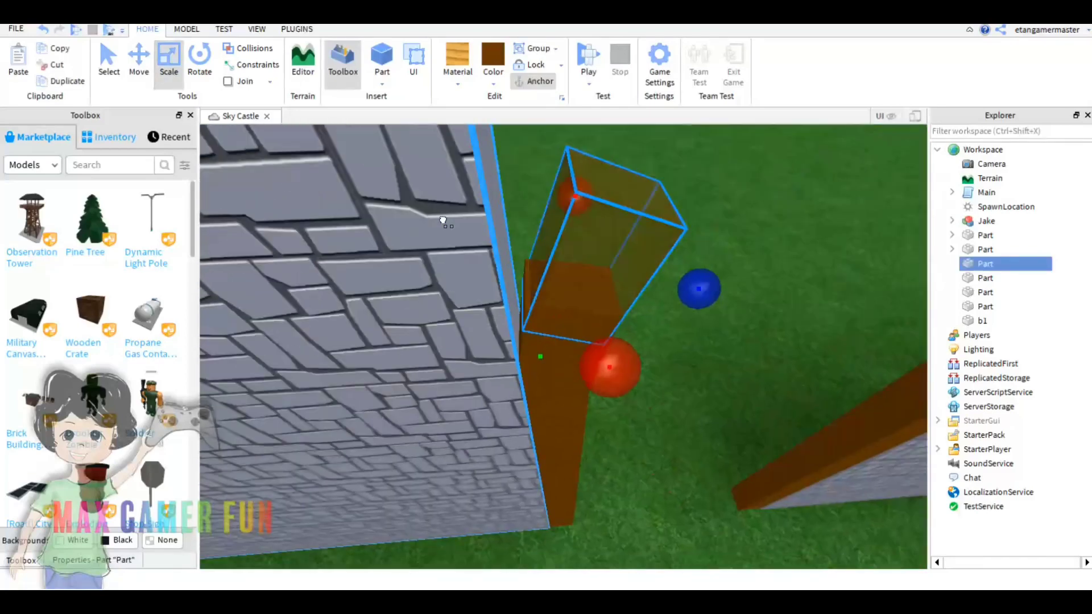
click(697, 469)
scroll(573, 356, up, 3)
scroll(573, 357, down, 5)
click(545, 341)
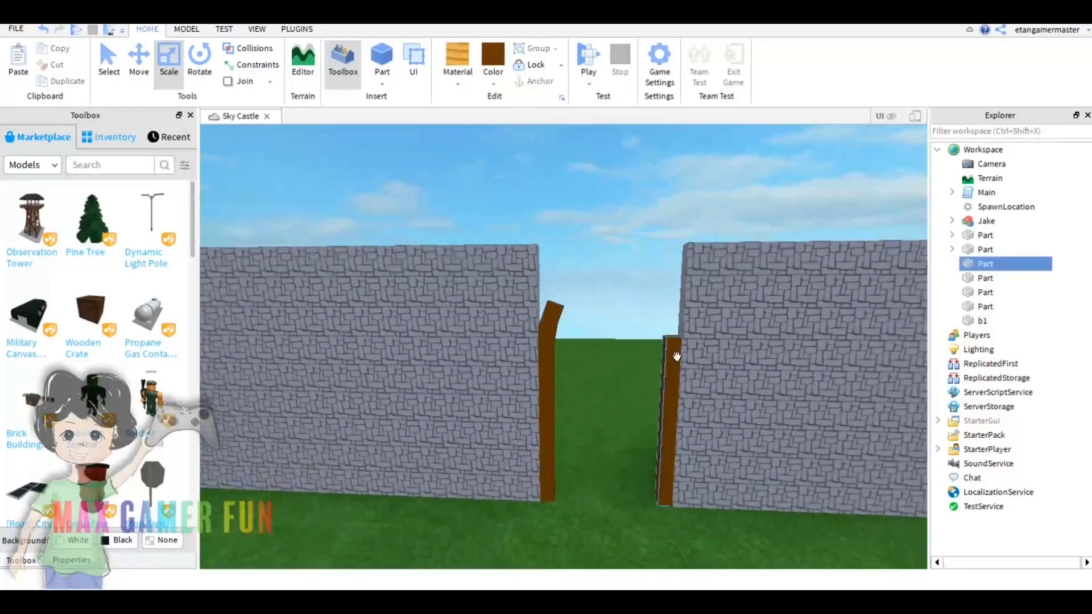
key(ctrl+4)
scroll(612, 260, up, 3)
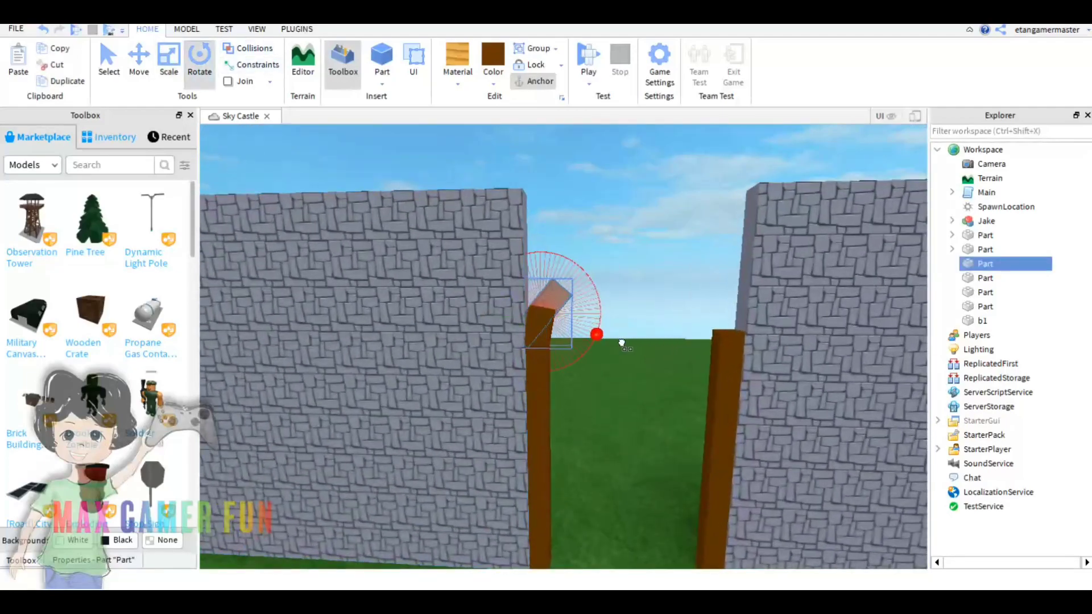
scroll(622, 344, down, 3)
scroll(595, 296, up, 3)
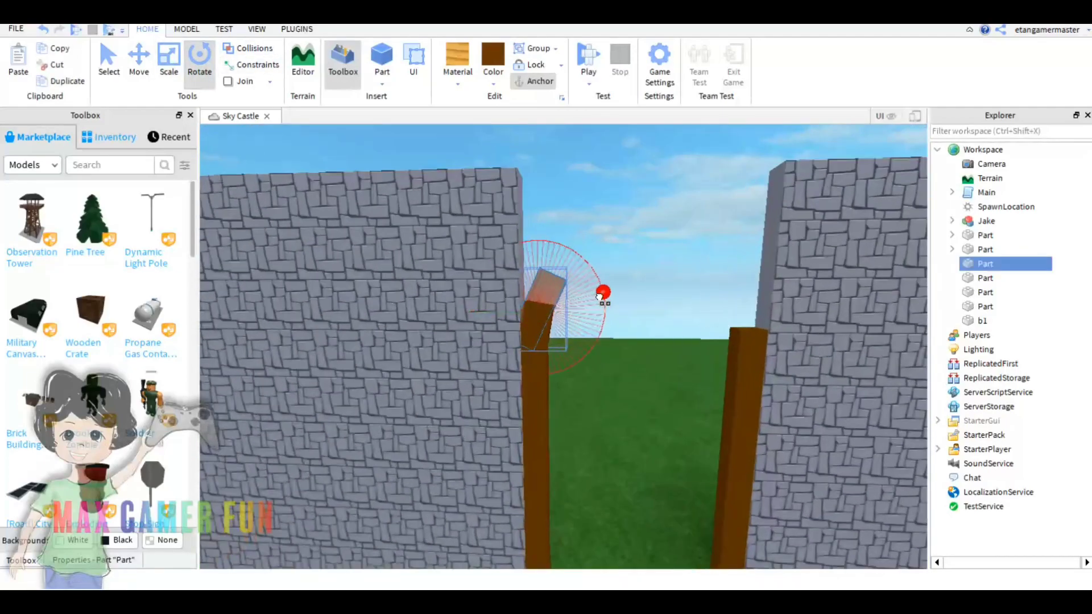
drag(601, 296, 602, 336)
click(629, 362)
Angle the leaning piece and move it up onto the arch
scroll(623, 371, up, 2)
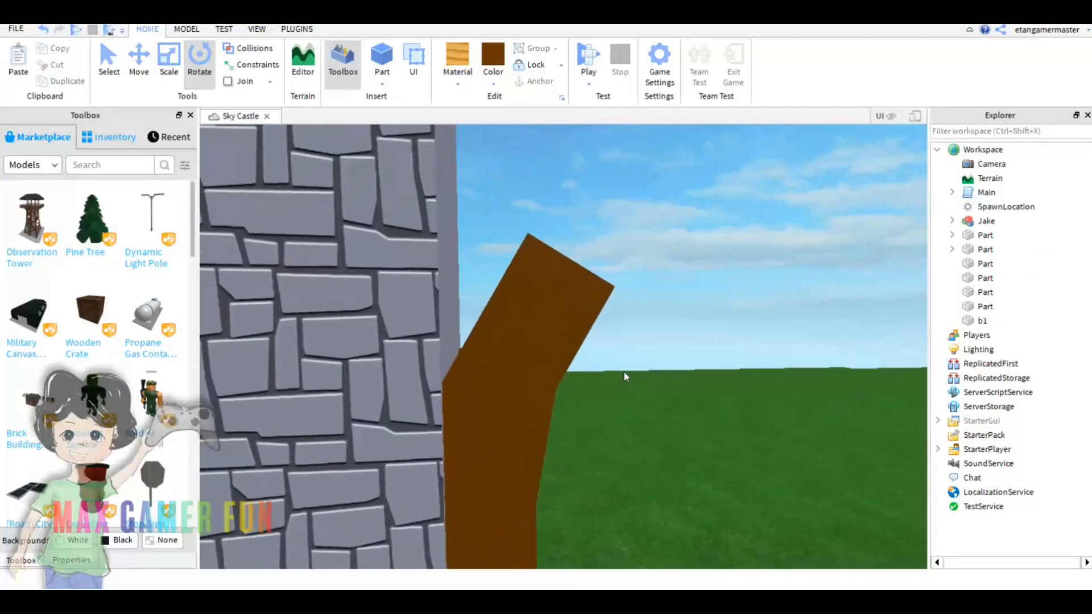
scroll(623, 372, down, 6)
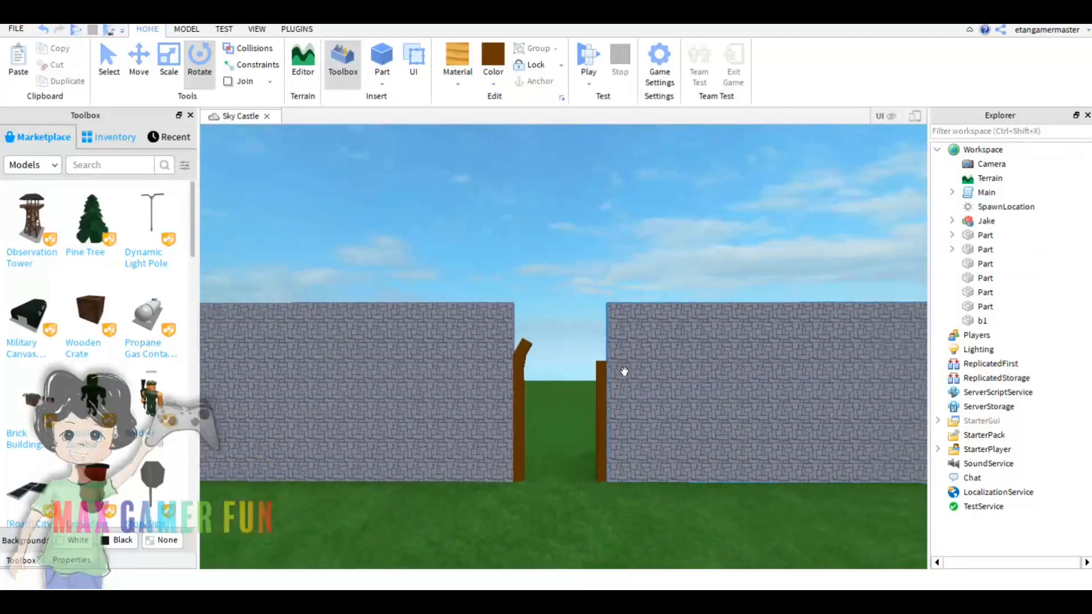
scroll(625, 371, up, 2)
click(490, 364)
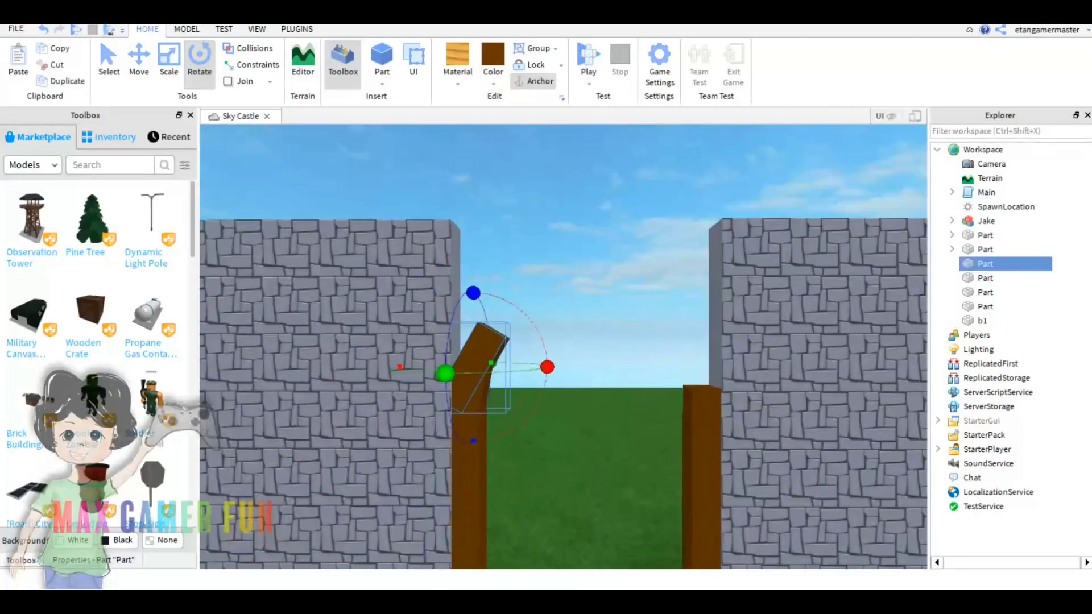
key(ctrl+2)
scroll(489, 364, up, 3)
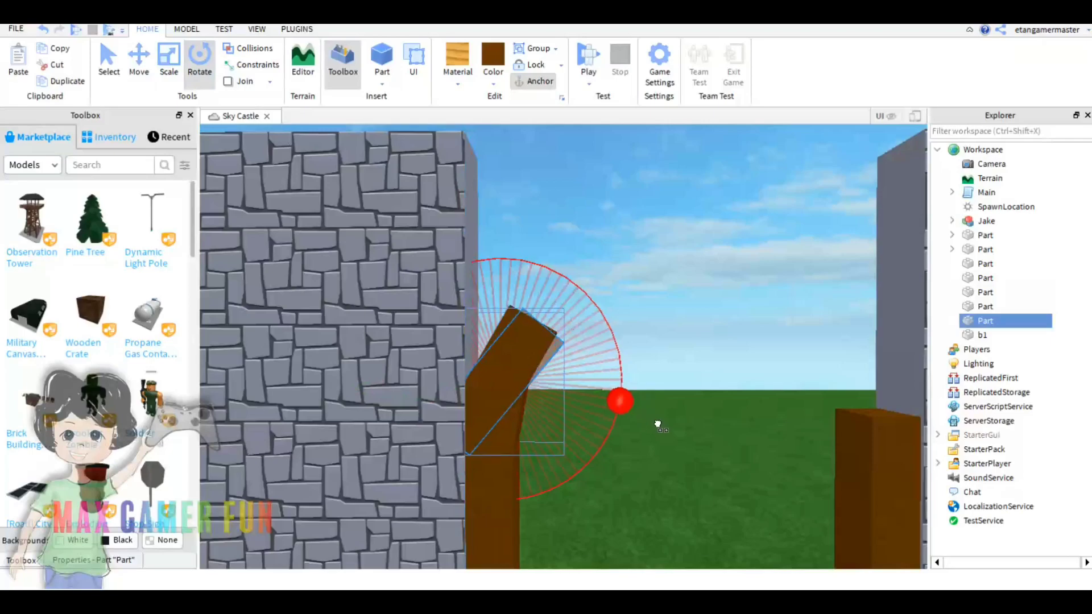
drag(667, 448, 660, 433)
key(ctrl+2)
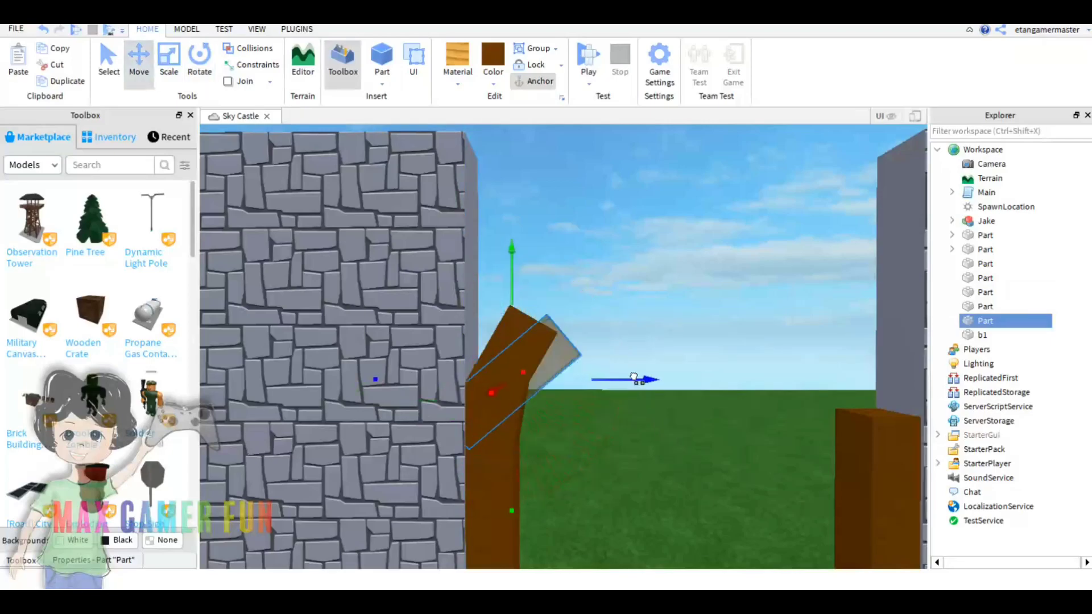
drag(615, 380, 600, 346)
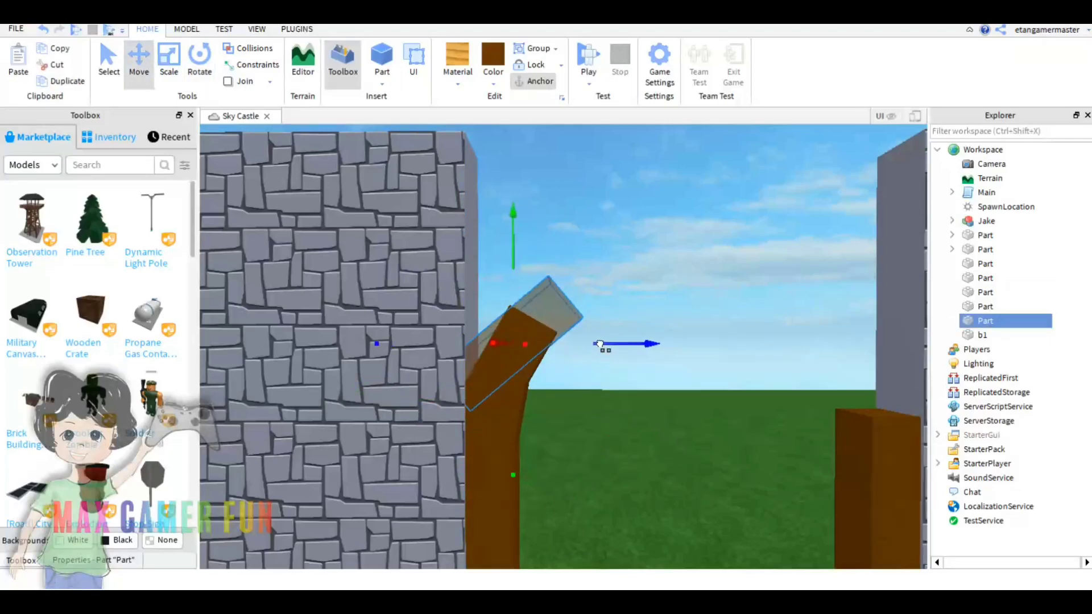
right_drag(598, 346, 598, 387)
key(ctrl+3)
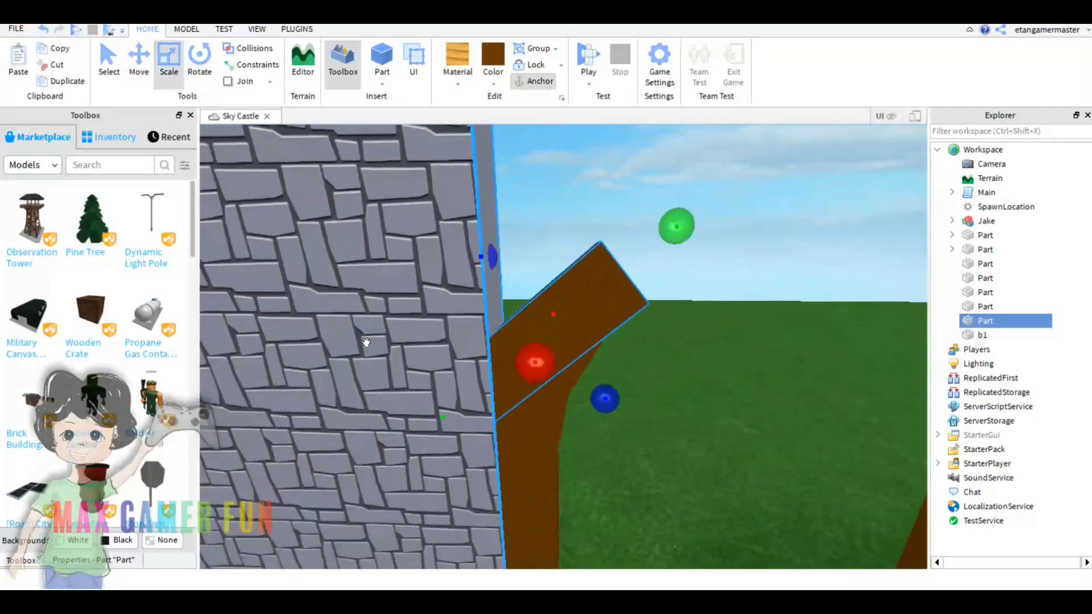
Rotate the bent top piece of the post to a steeper tilt
click(547, 359)
click(548, 358)
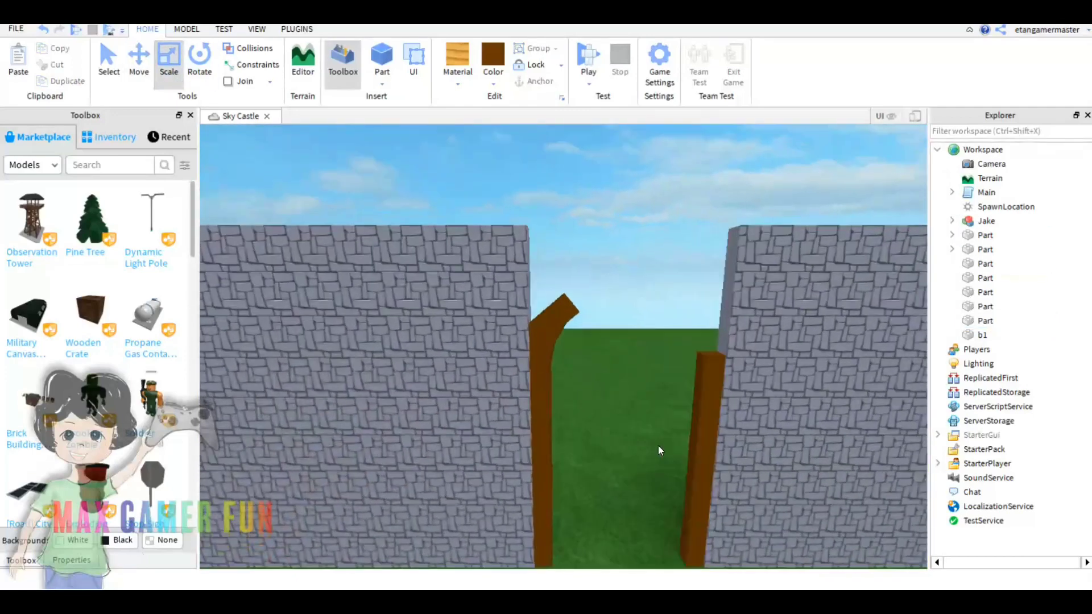
scroll(552, 281, up, 3)
click(552, 281)
click(200, 60)
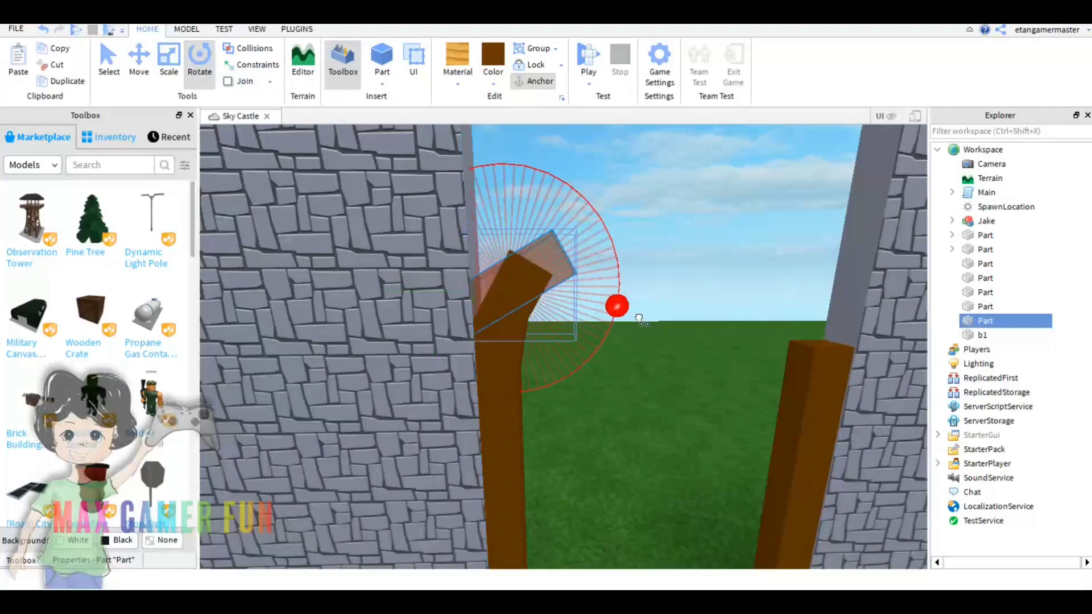
drag(639, 320, 649, 330)
key(ctrl+2)
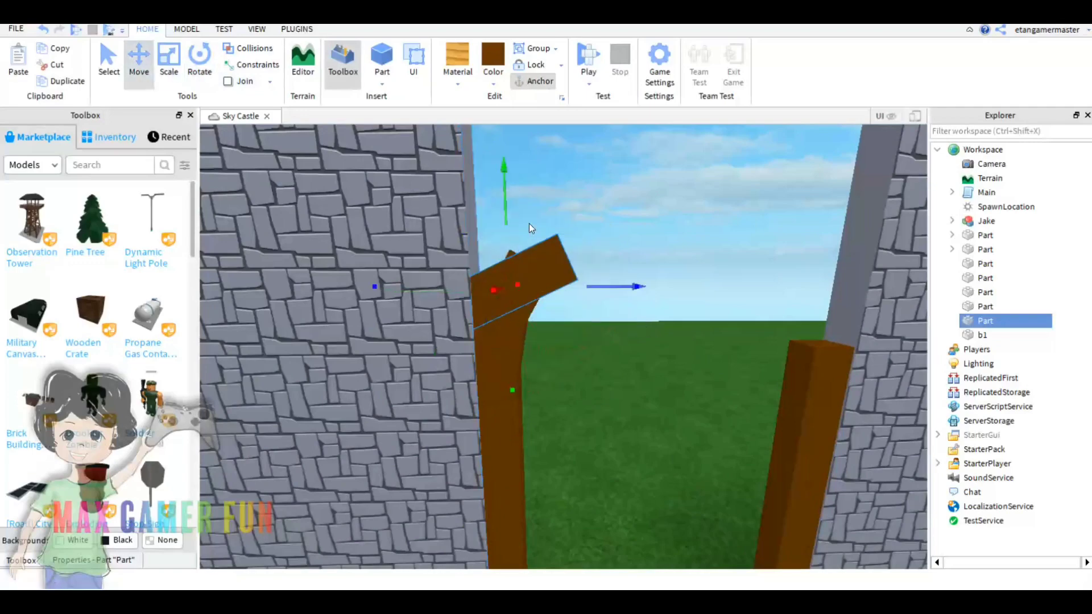
key(ctrl+3)
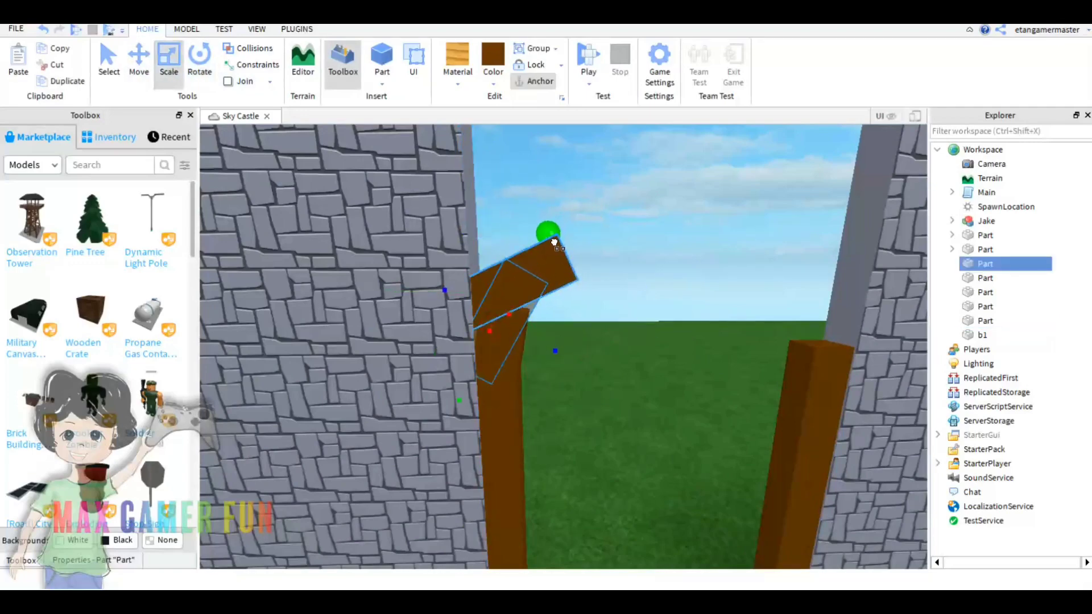
scroll(579, 340, down, 5)
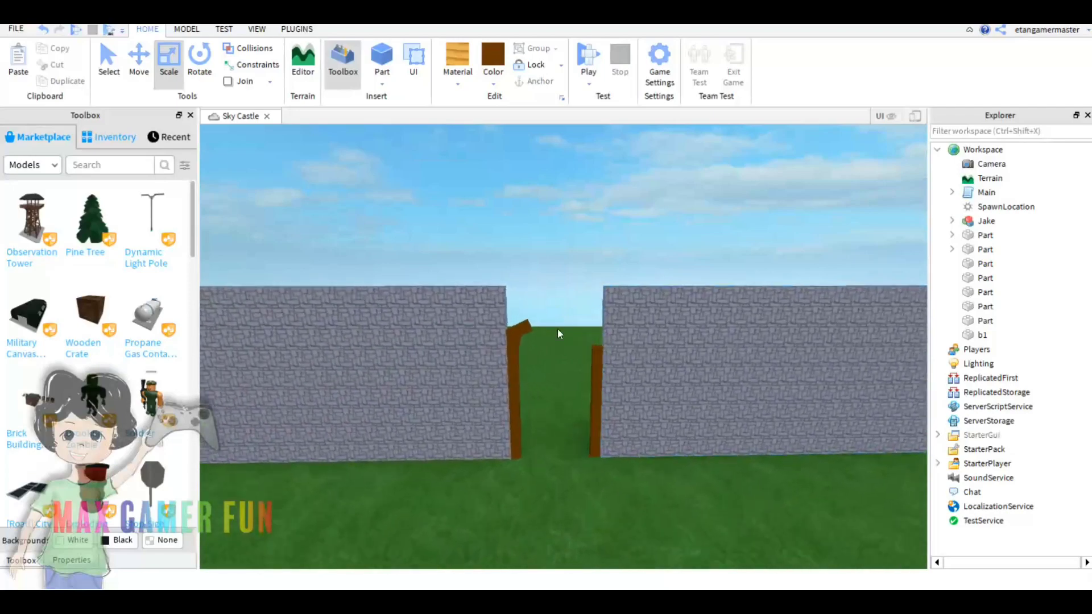
click(537, 333)
scroll(557, 329, up, 5)
Duplicate the top piece, flatten the copy's angle, and slide it right and up
key(ctrl+d)
click(199, 57)
key(f)
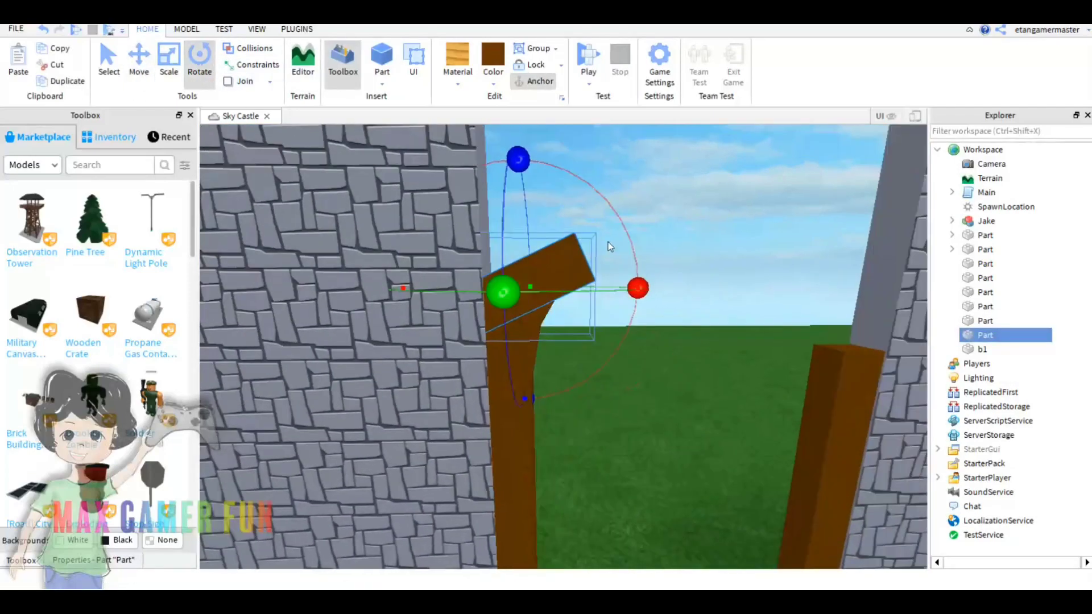
drag(637, 288, 655, 328)
click(130, 85)
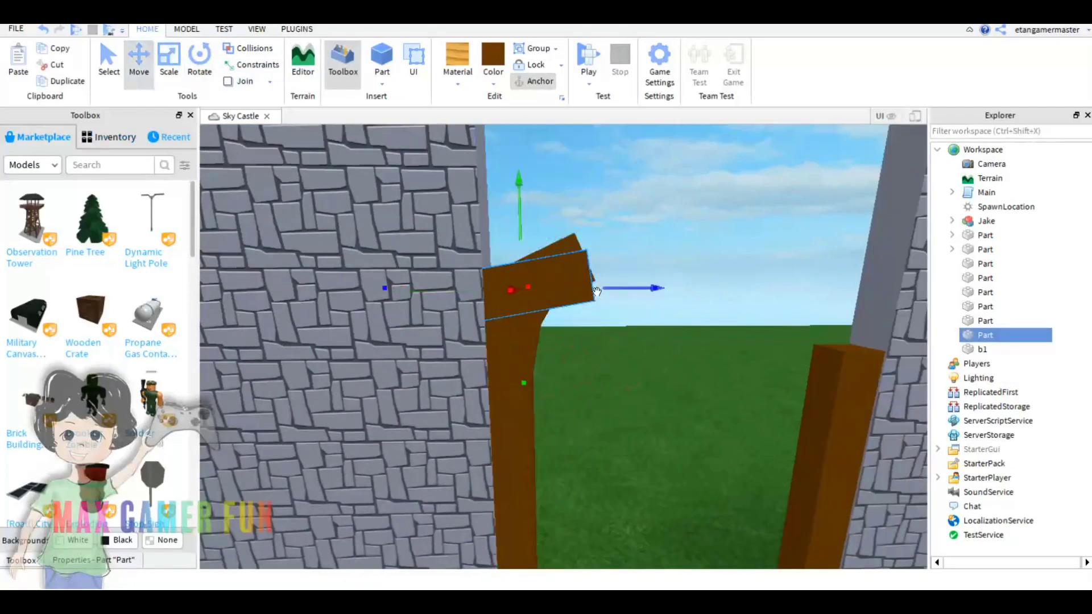
drag(529, 250, 579, 216)
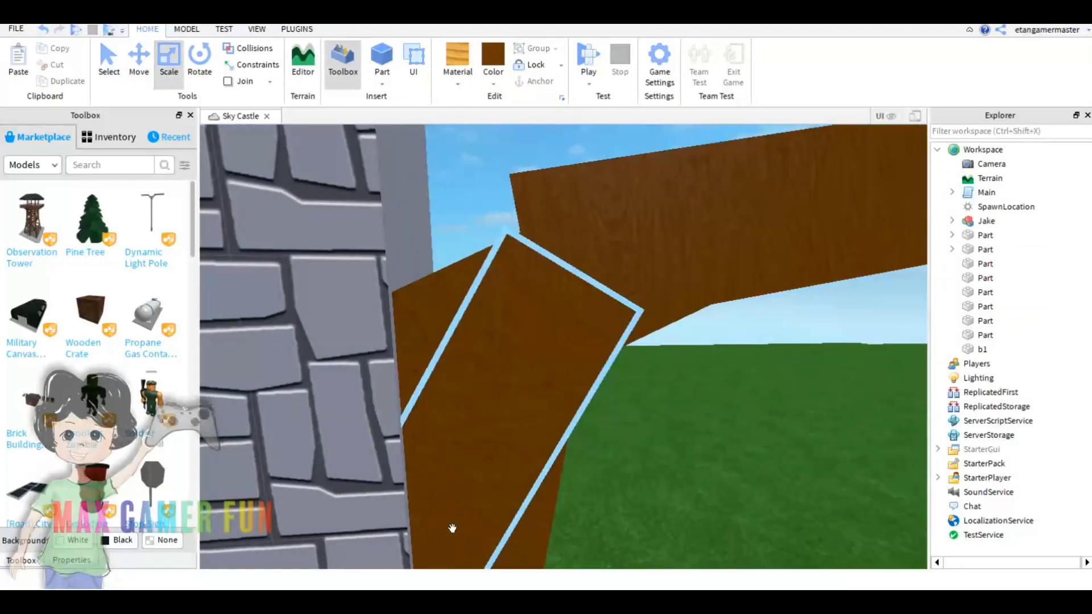
click(529, 383)
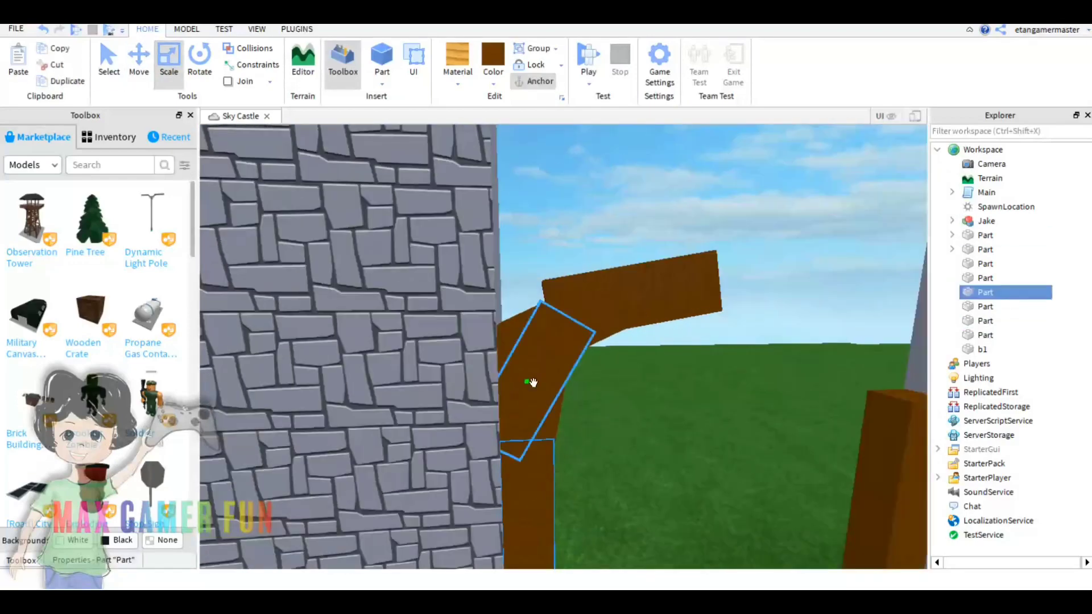
scroll(521, 226, down, 5)
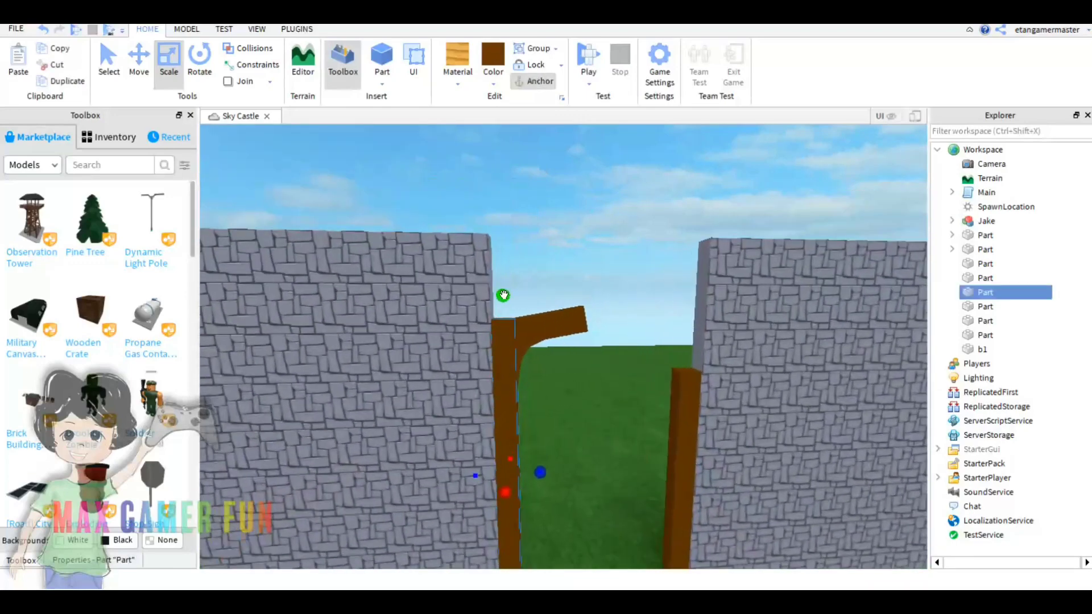
scroll(514, 328, down, 3)
Select the small brown slab atop the arm and rotate it
scroll(541, 285, up, 4)
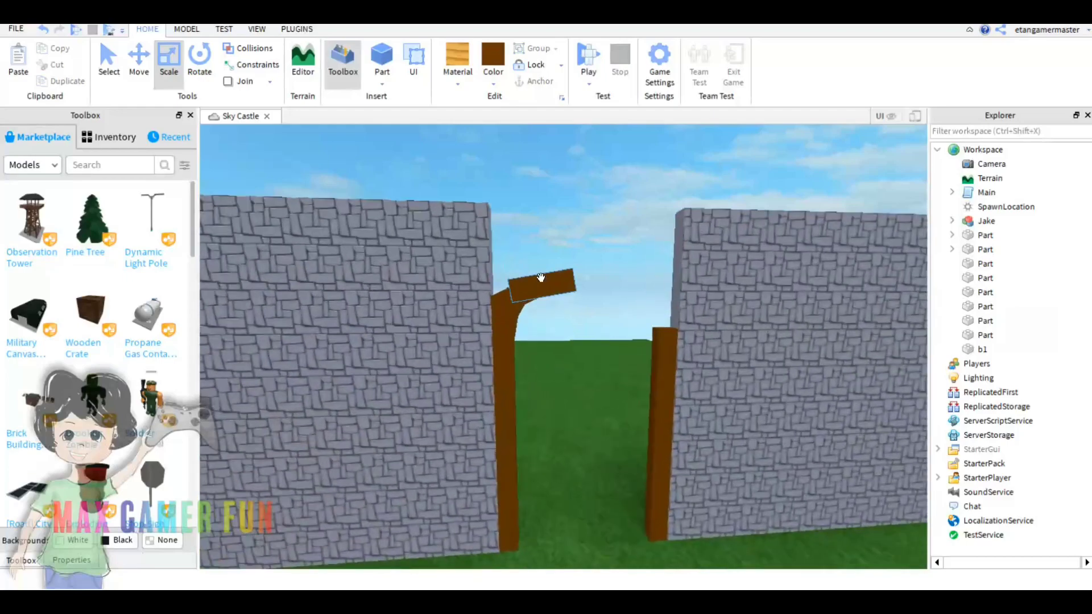
click(530, 256)
scroll(562, 306, up, 5)
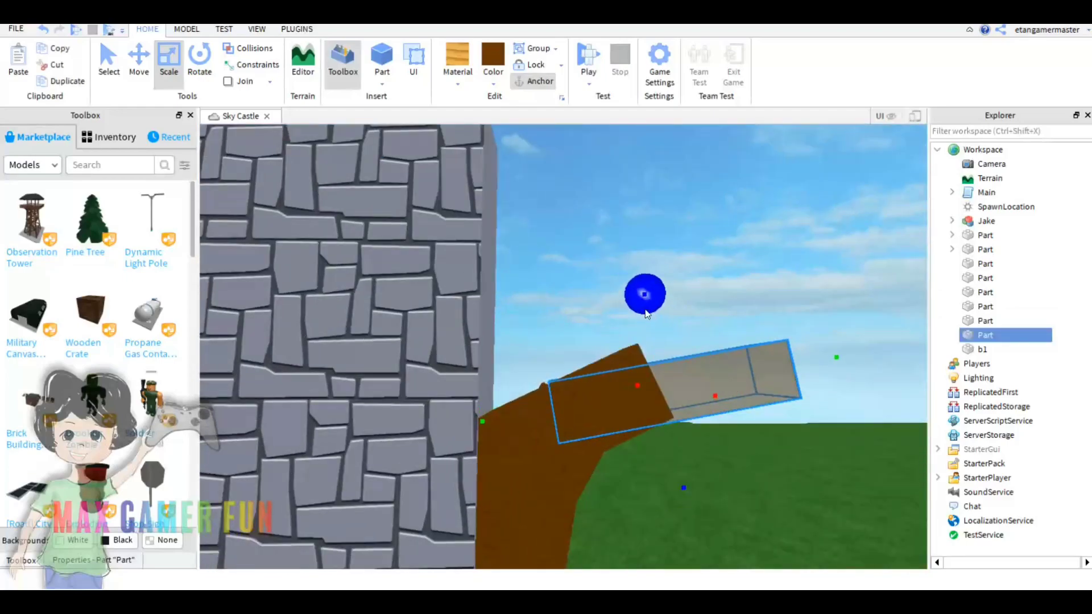
click(540, 467)
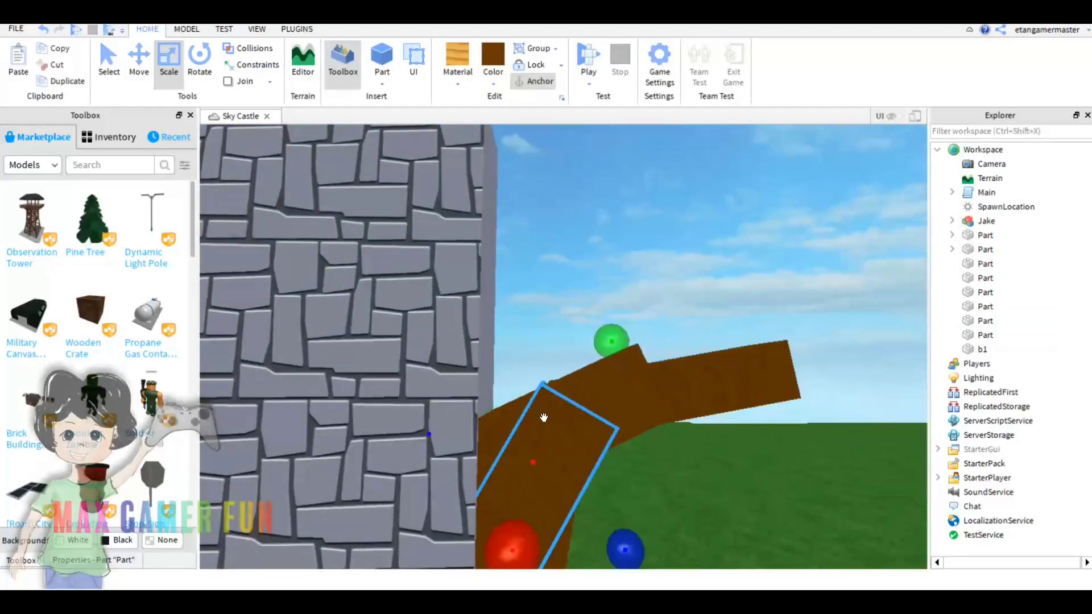
scroll(739, 273, up, 5)
scroll(780, 250, down, 5)
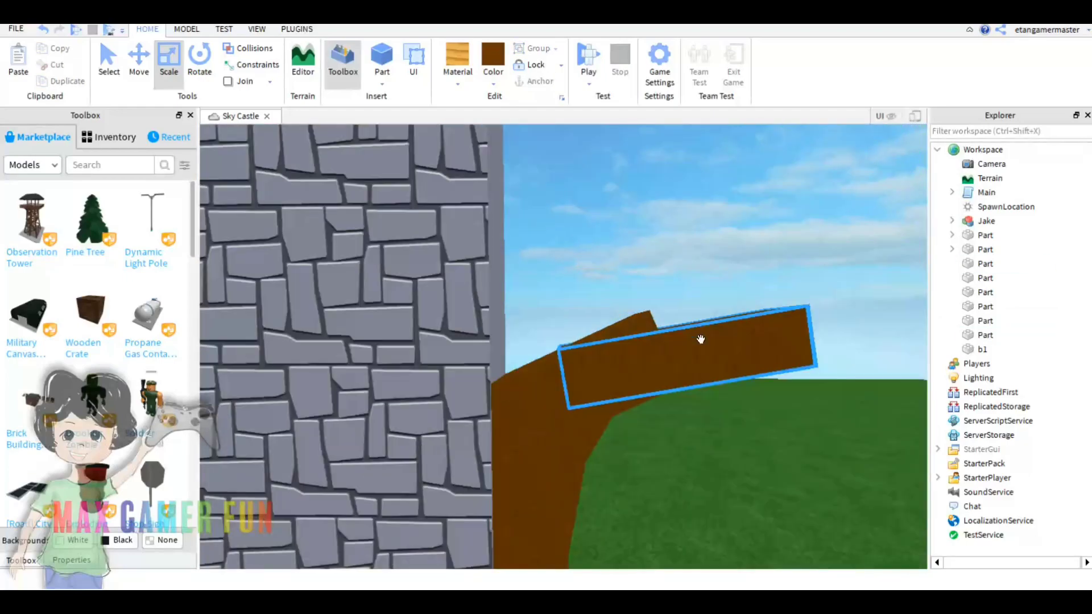
click(653, 363)
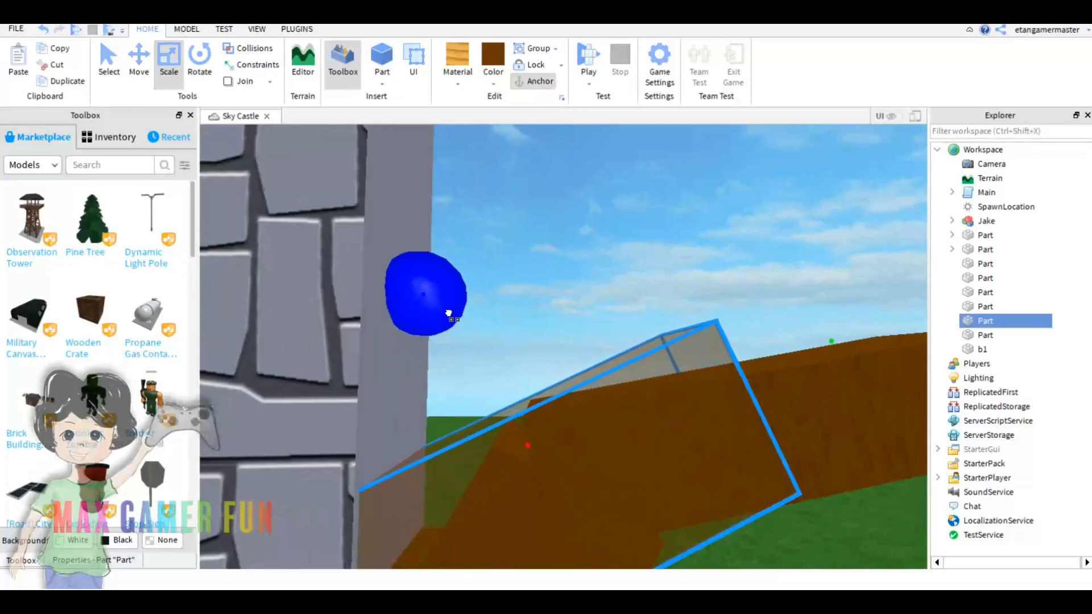
scroll(463, 340, down, 5)
click(515, 347)
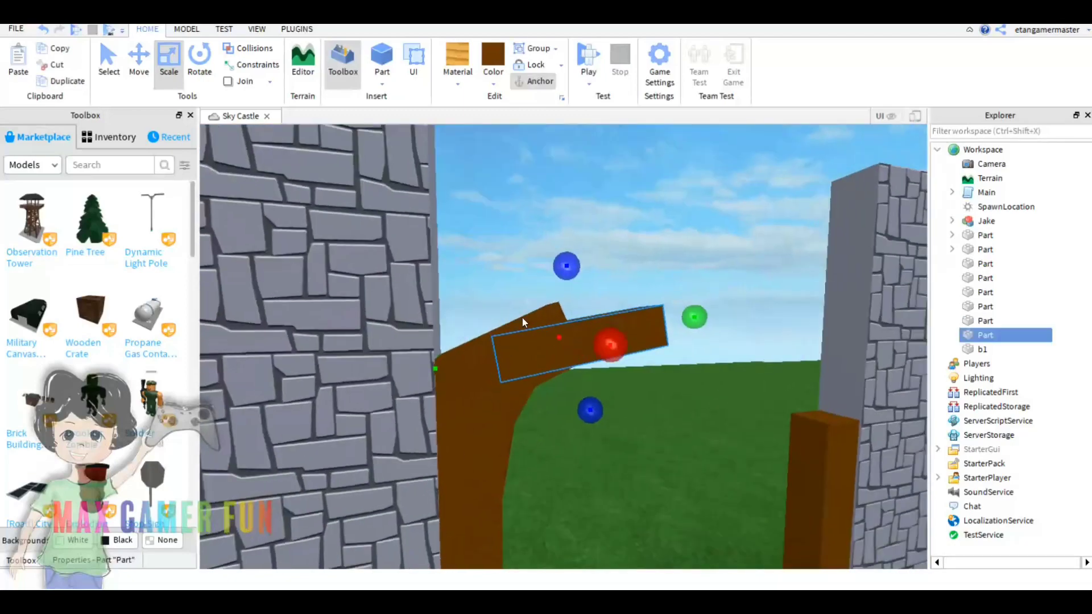
key(ctrl+4)
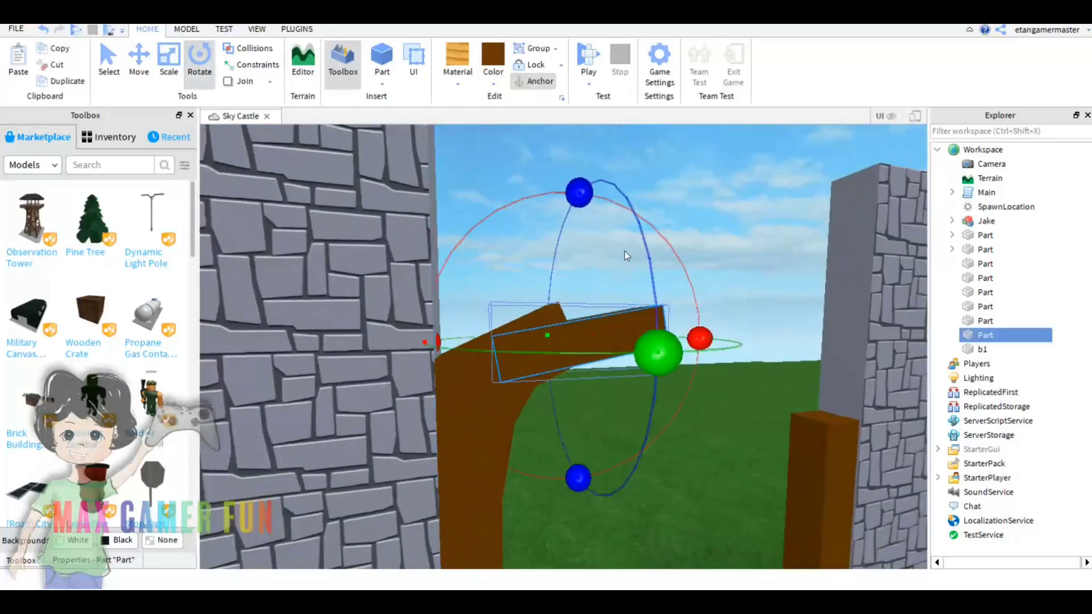
drag(700, 336, 657, 330)
Rotate the slab until it sits level
click(138, 57)
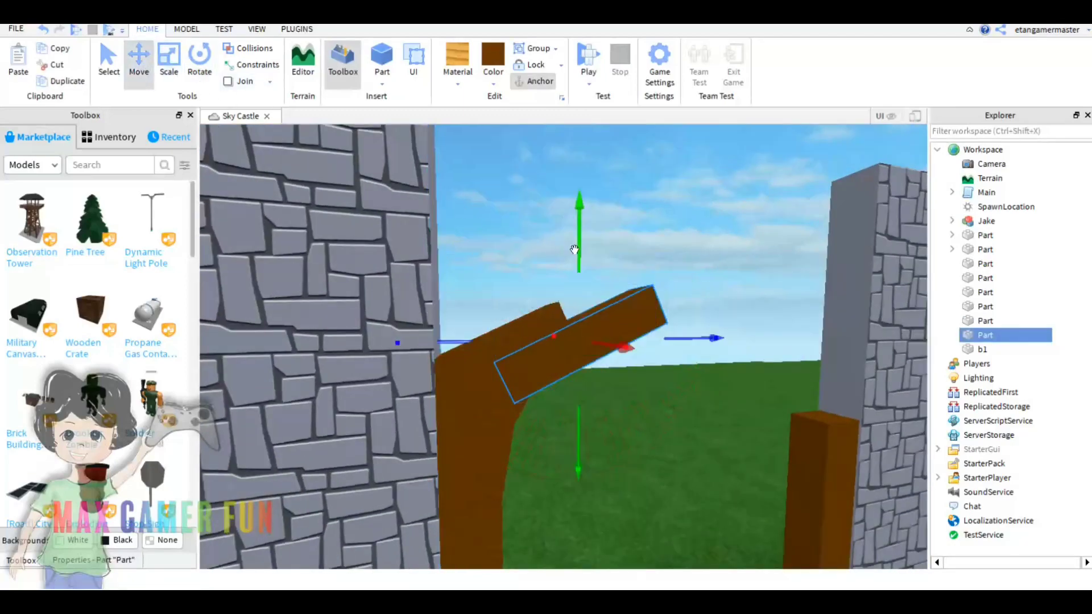
scroll(698, 273, up, 3)
click(656, 371)
scroll(656, 371, up, 2)
key(ctrl+3)
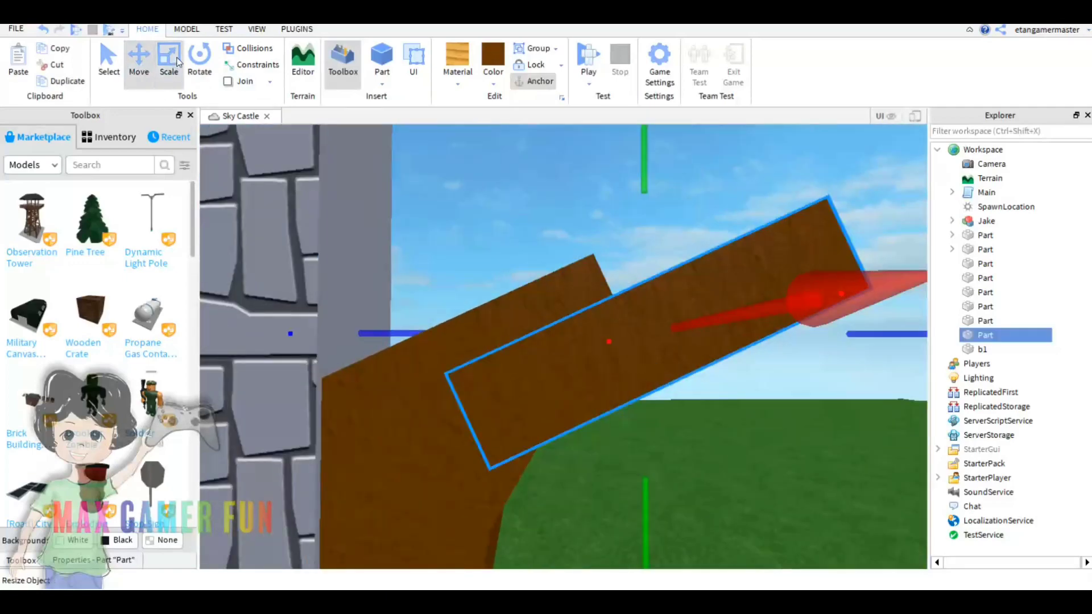
scroll(636, 206, up, 2)
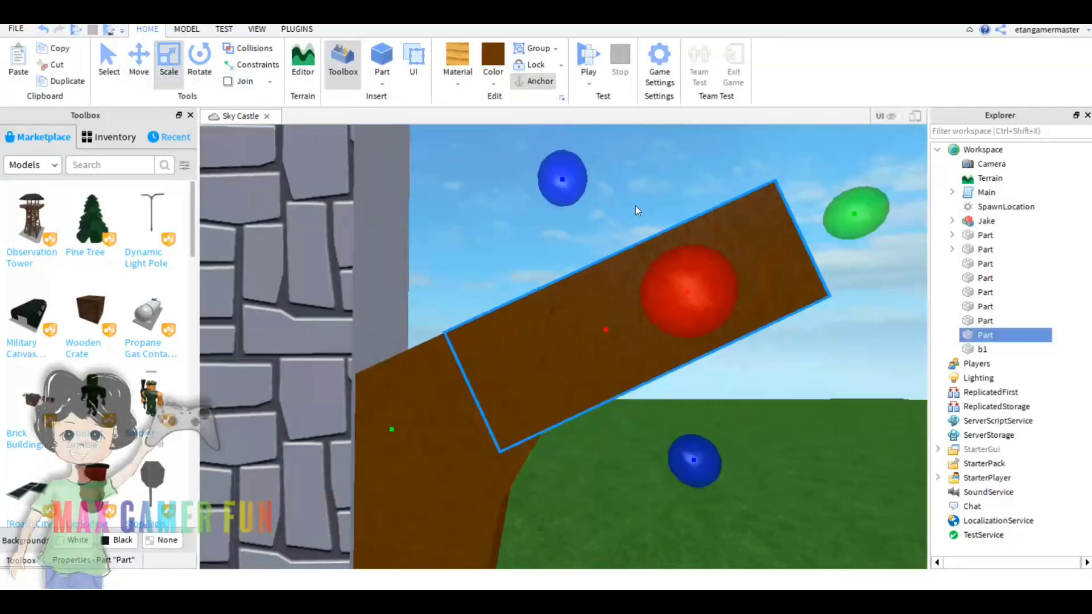
scroll(636, 207, down, 4)
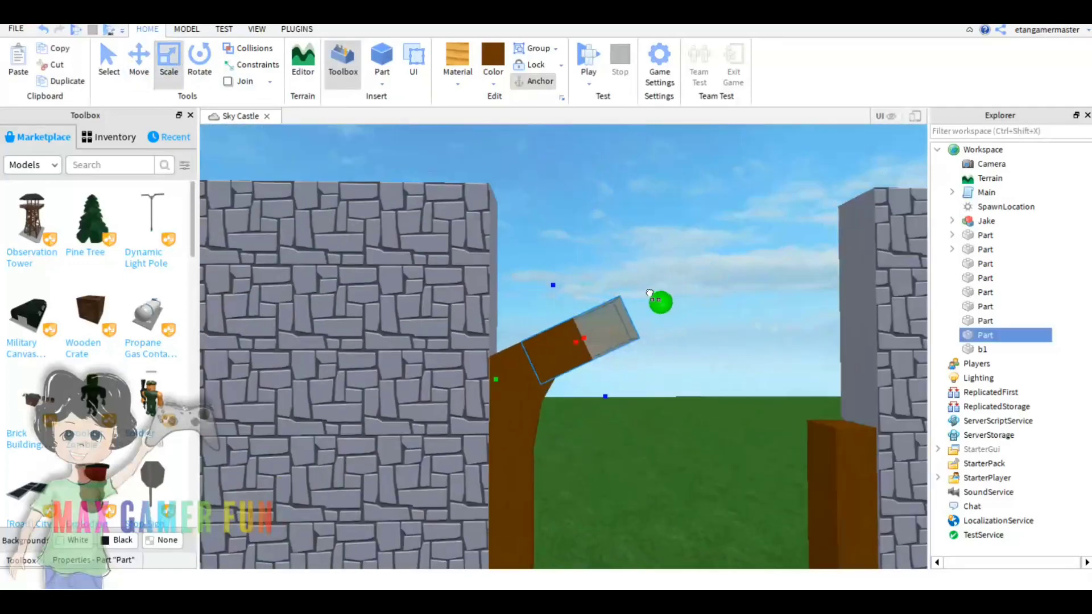
click(527, 293)
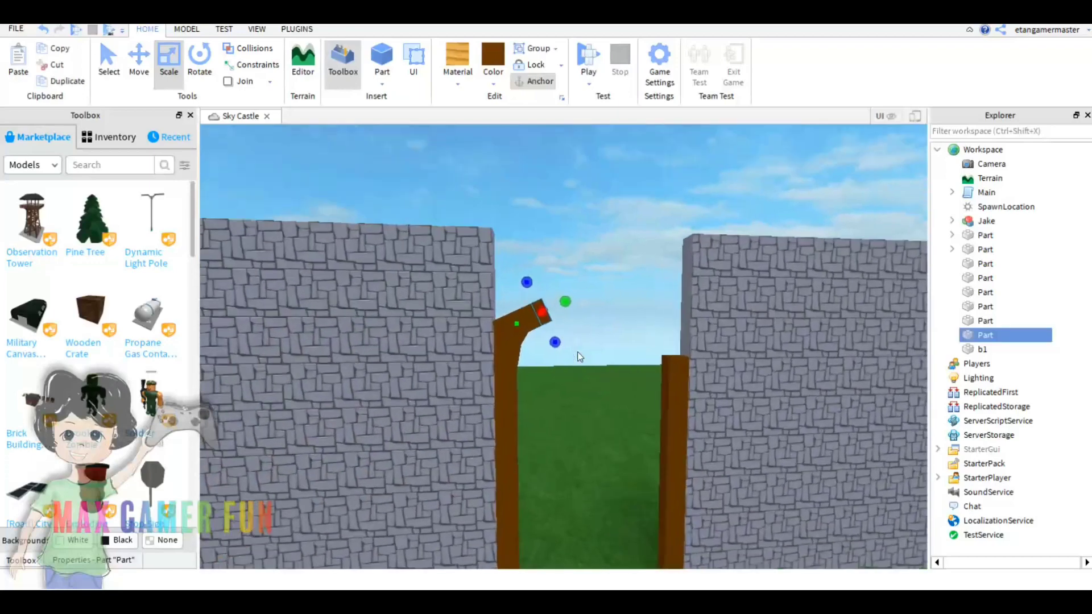
key(ctrl+4)
drag(576, 288, 600, 300)
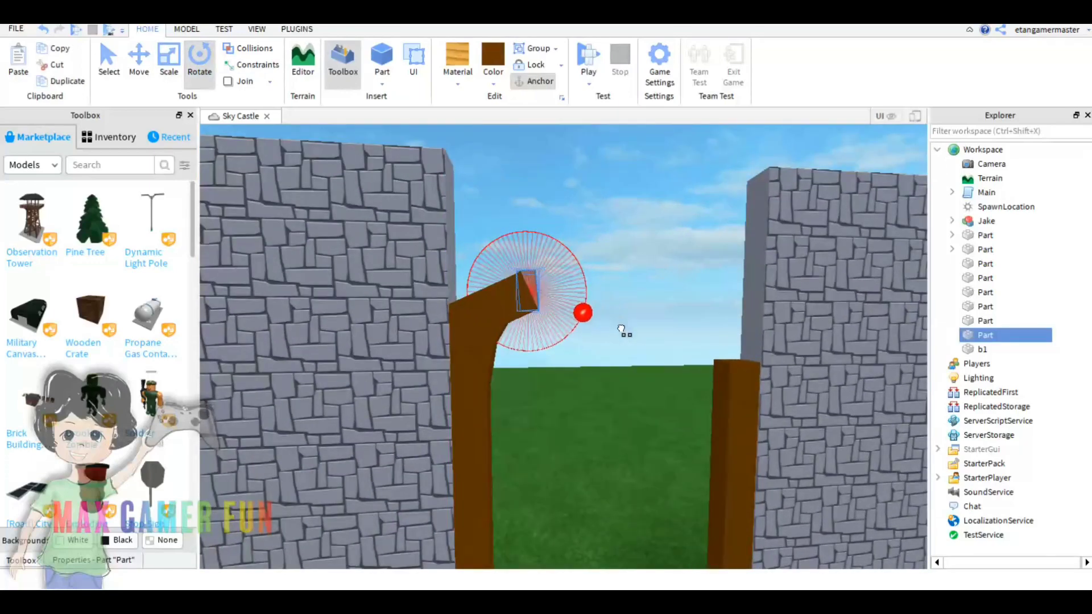
Scale the level slab longer toward the right-hand post
key(ctrl+3)
scroll(621, 334, up, 5)
scroll(585, 312, up, 3)
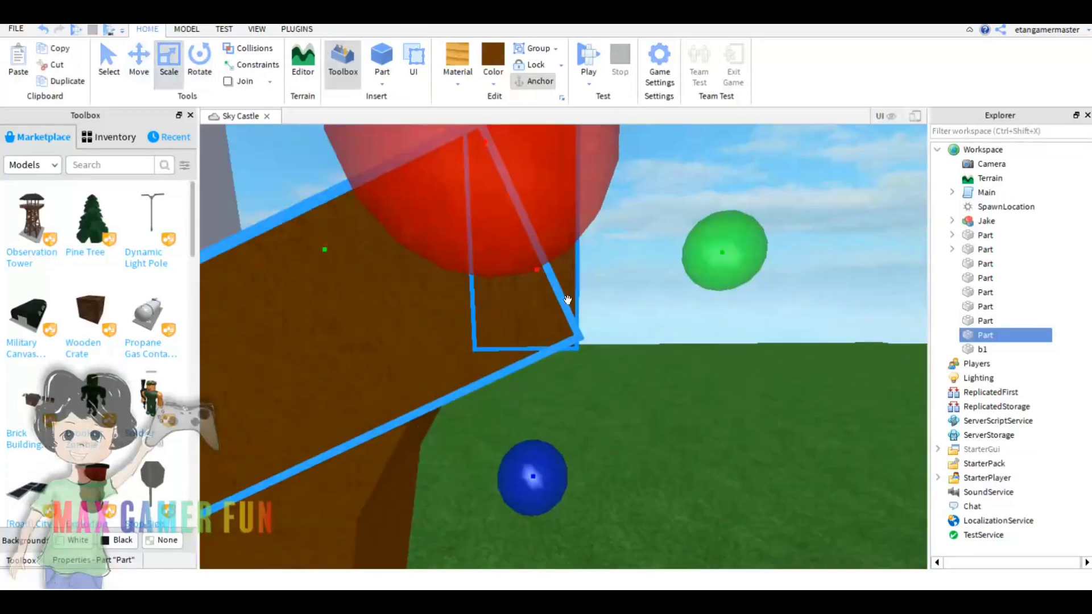
scroll(567, 300, down, 5)
right_drag(567, 300, 581, 406)
scroll(675, 238, up, 2)
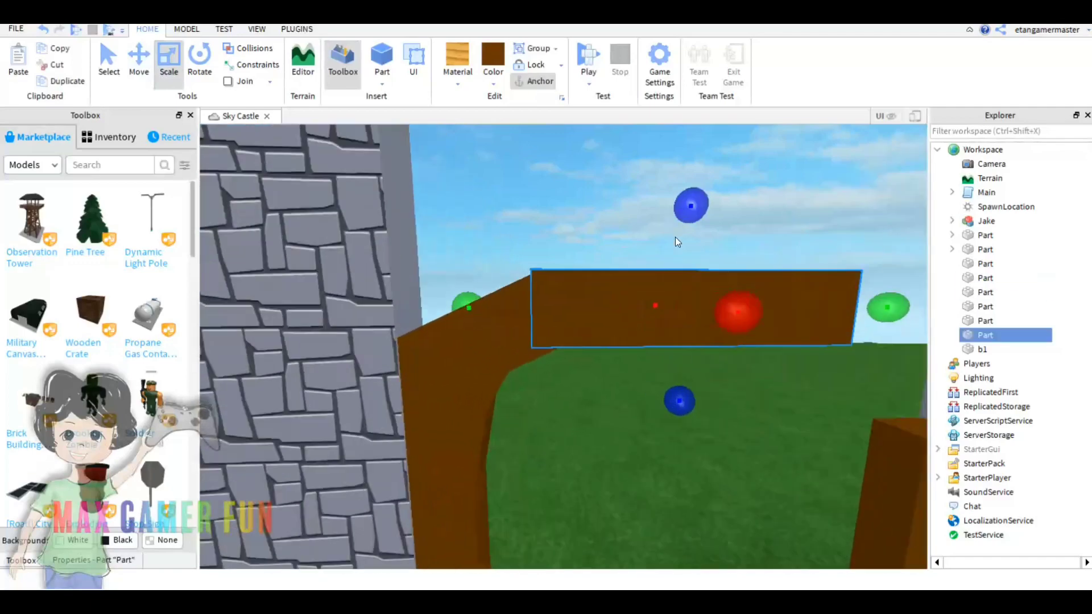
drag(692, 212, 694, 218)
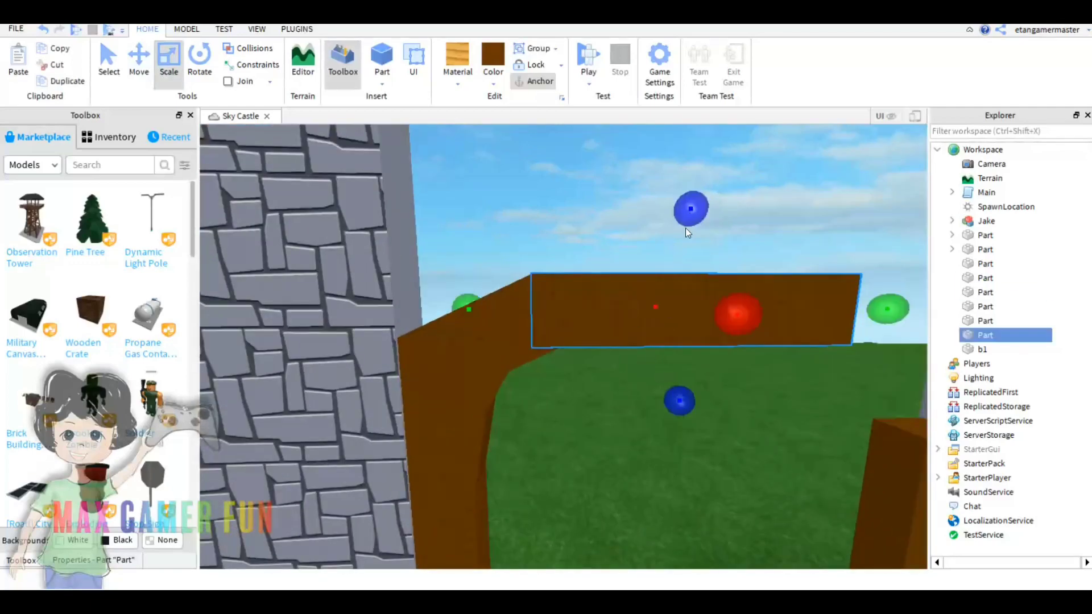
click(501, 317)
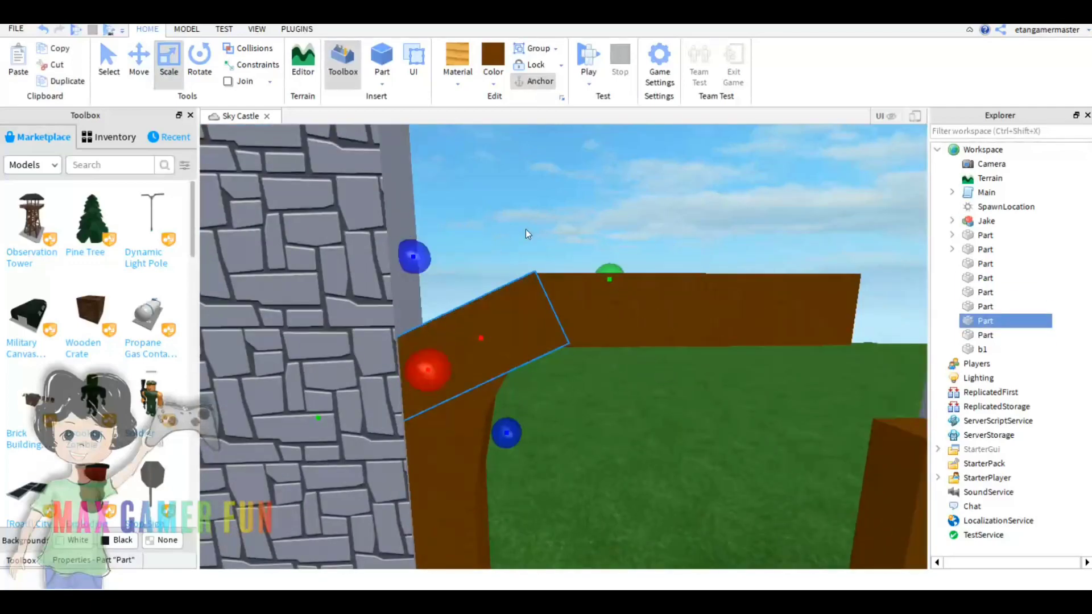
click(614, 302)
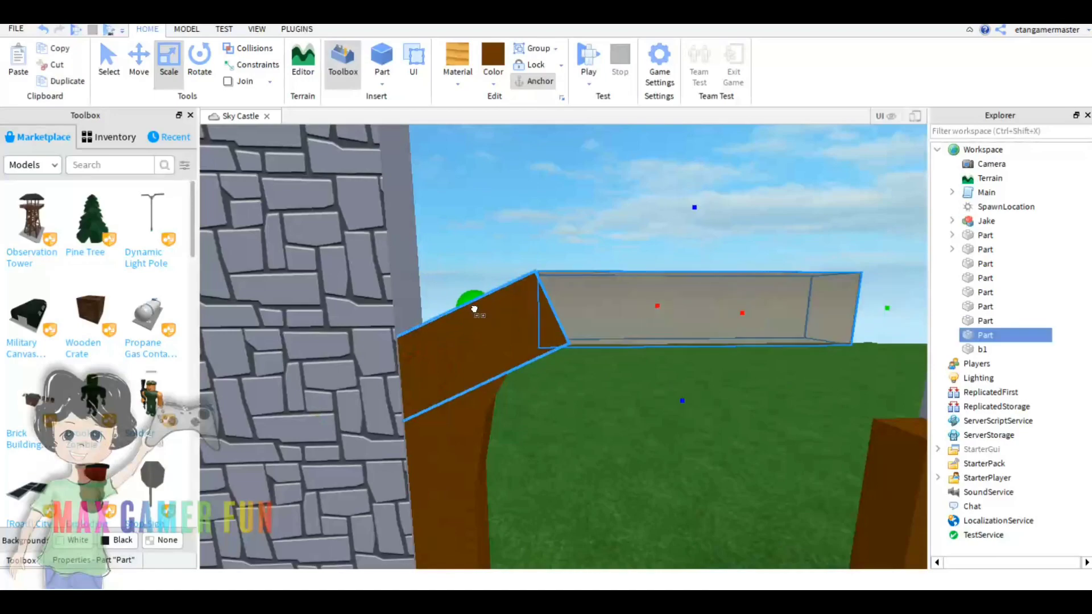
right_drag(470, 309, 524, 405)
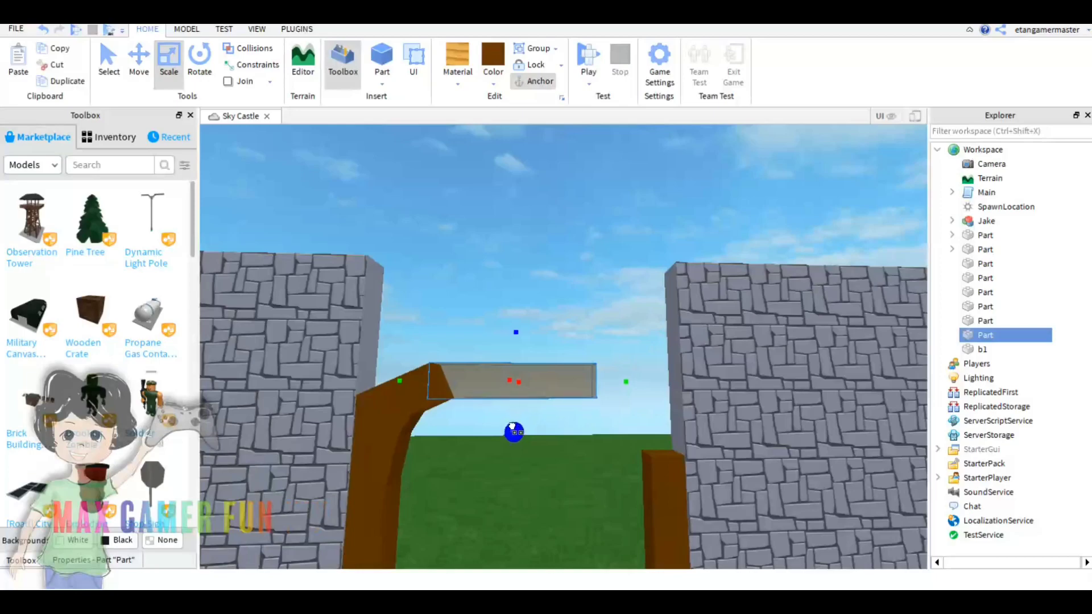
Deselect the slab, then remove an accidental duplicate of the three pieces
click(512, 427)
scroll(537, 454, down, 5)
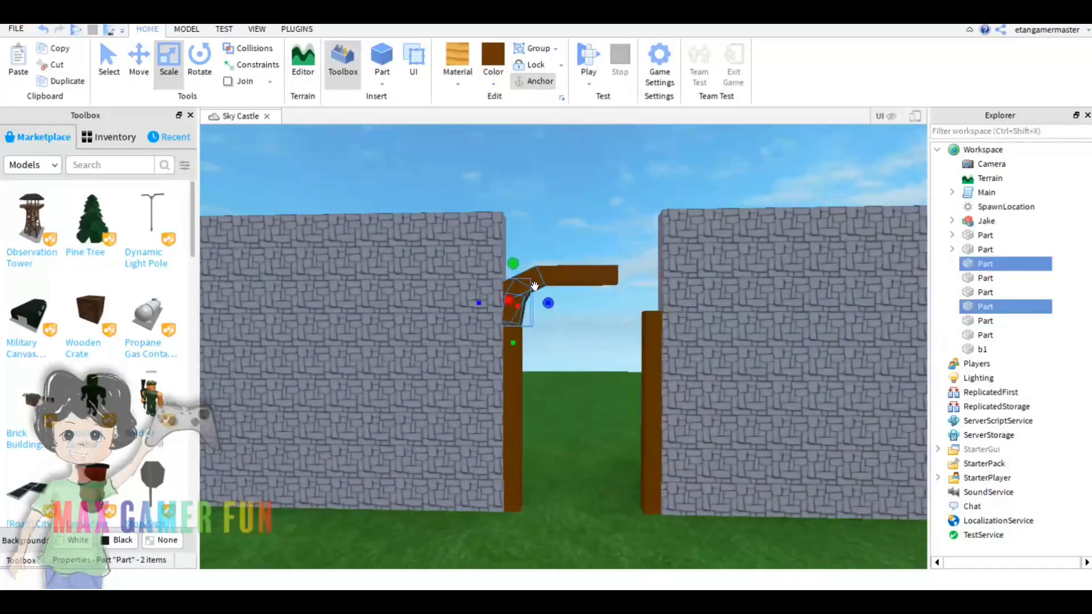
key(ctrl+2)
key(ctrl+d)
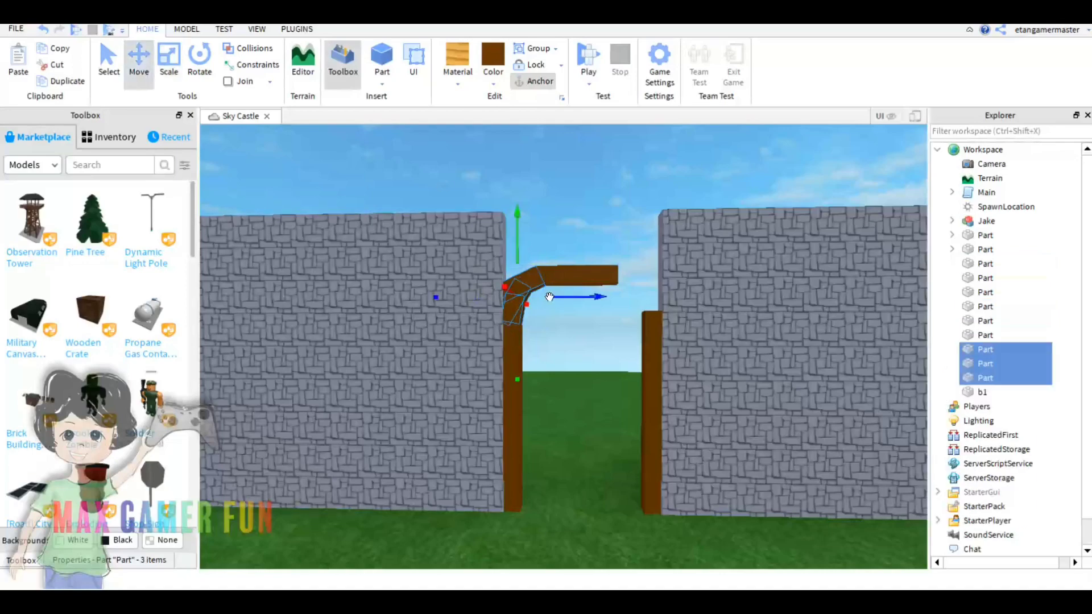
key(Delete)
scroll(550, 298, up, 8)
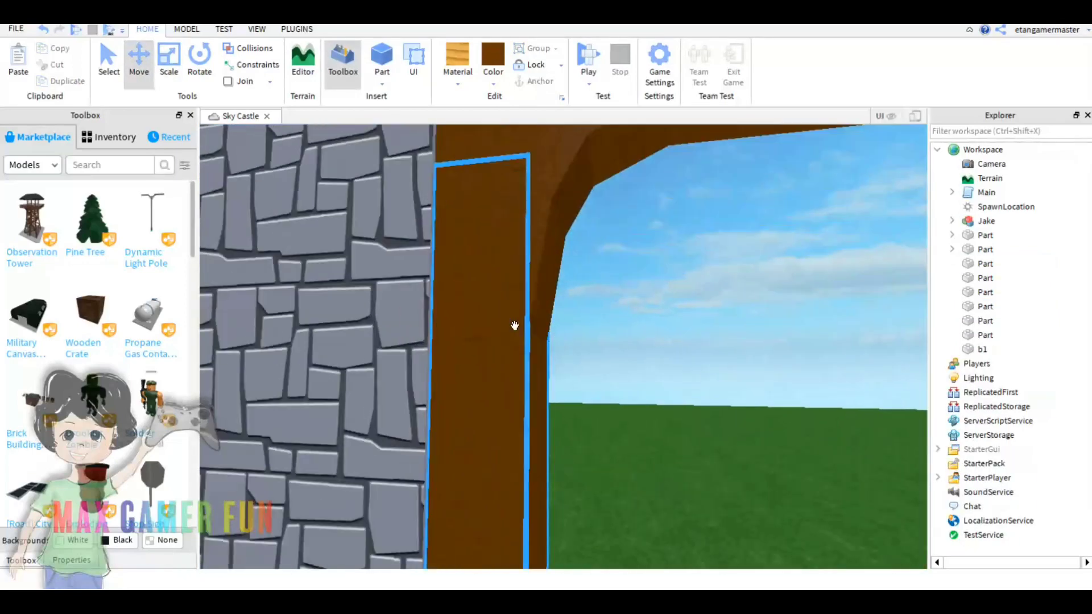
Select the three arch corner pieces and duplicate them
click(475, 275)
ctrl+click(583, 189)
right_click(569, 205)
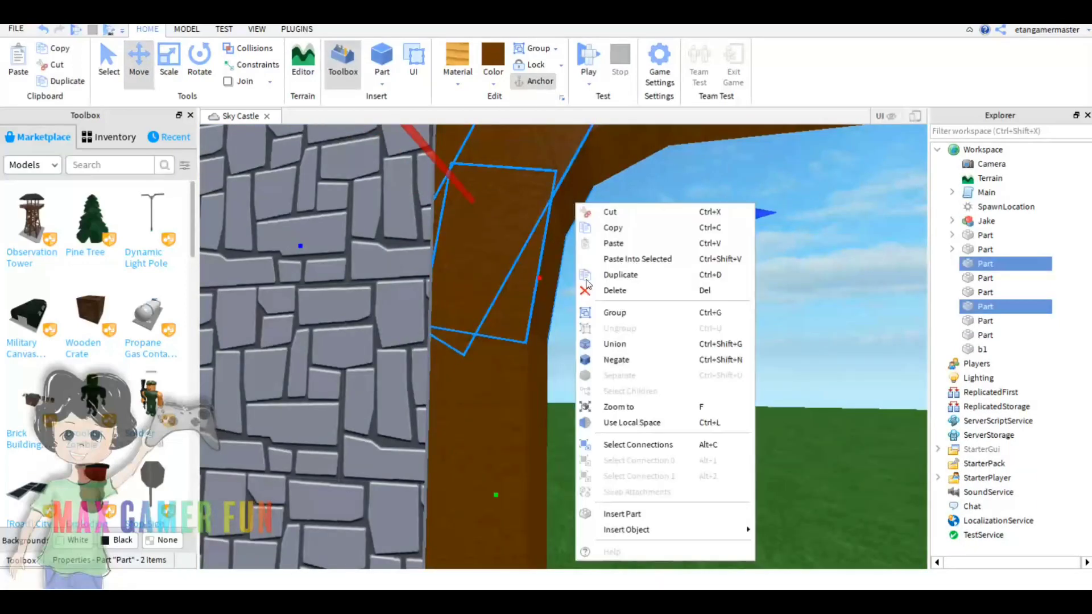
scroll(556, 395, down, 2)
scroll(555, 390, down, 2)
ctrl+click(490, 216)
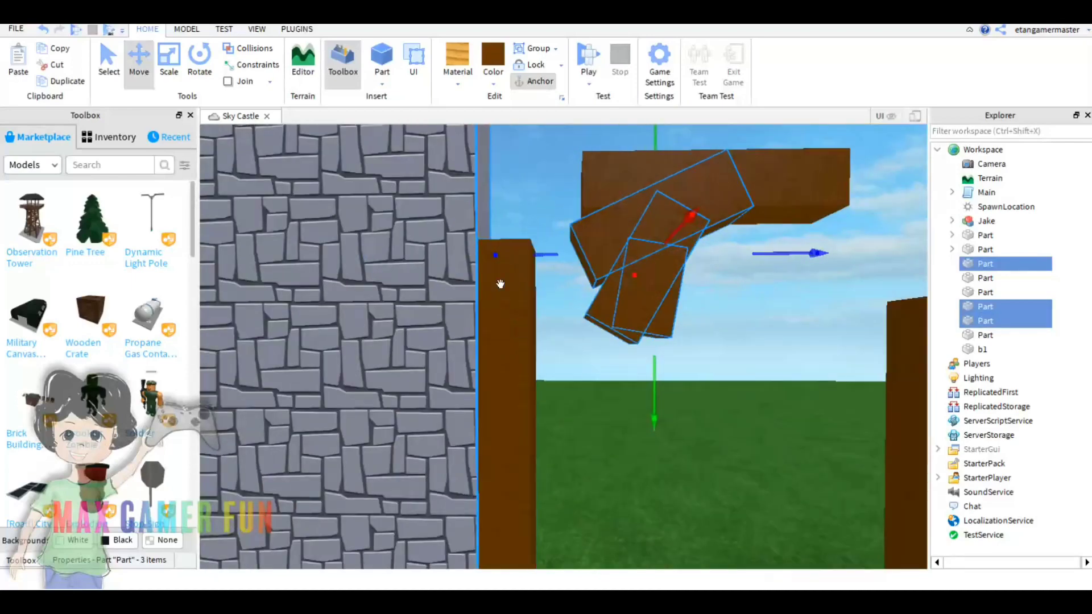
mouse_move(490, 216)
right_down()
mouse_move(528, 319)
mouse_move(616, 325)
right_up()
key(ctrl+d)
Focus the view on the copies, clear the selection, and select the angled corner piece
key(f)
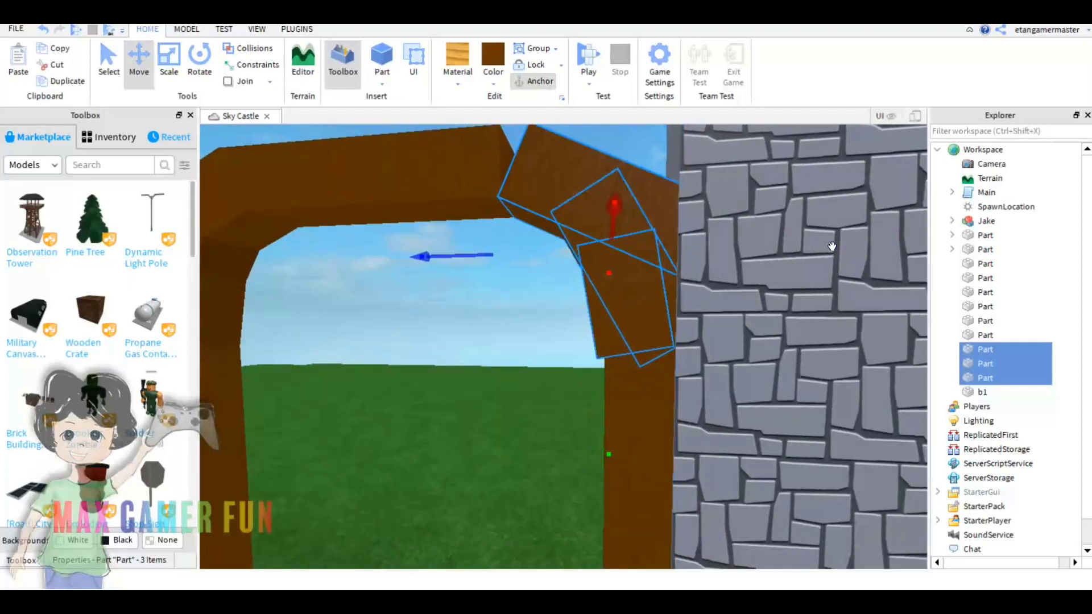
scroll(600, 238, down, 5)
click(600, 237)
click(597, 294)
Select the upper right angled corner piece and resize it slightly
scroll(496, 375, up, 5)
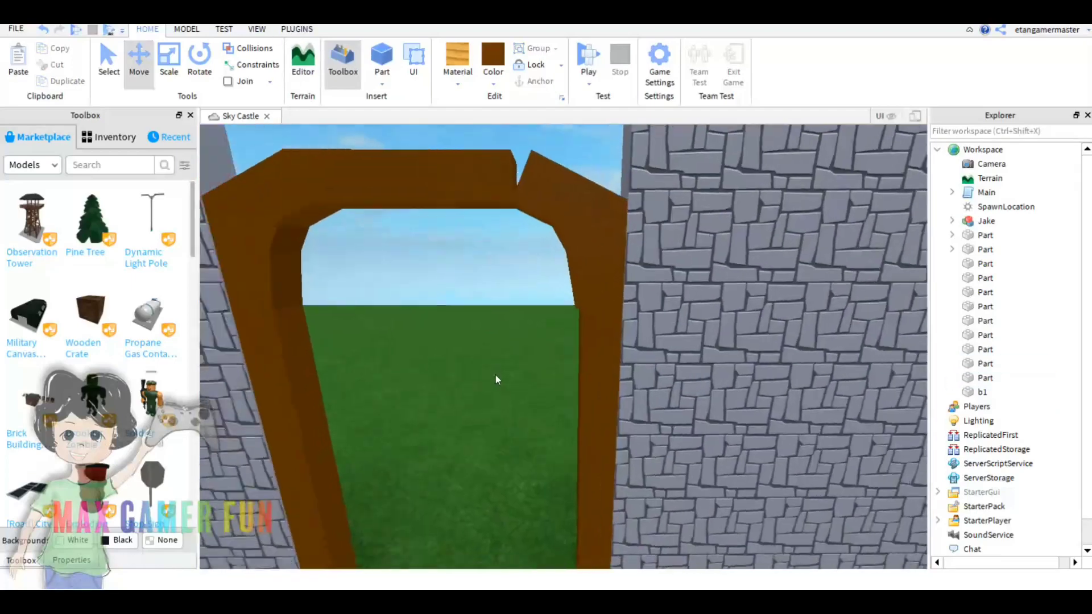
scroll(496, 374, up, 3)
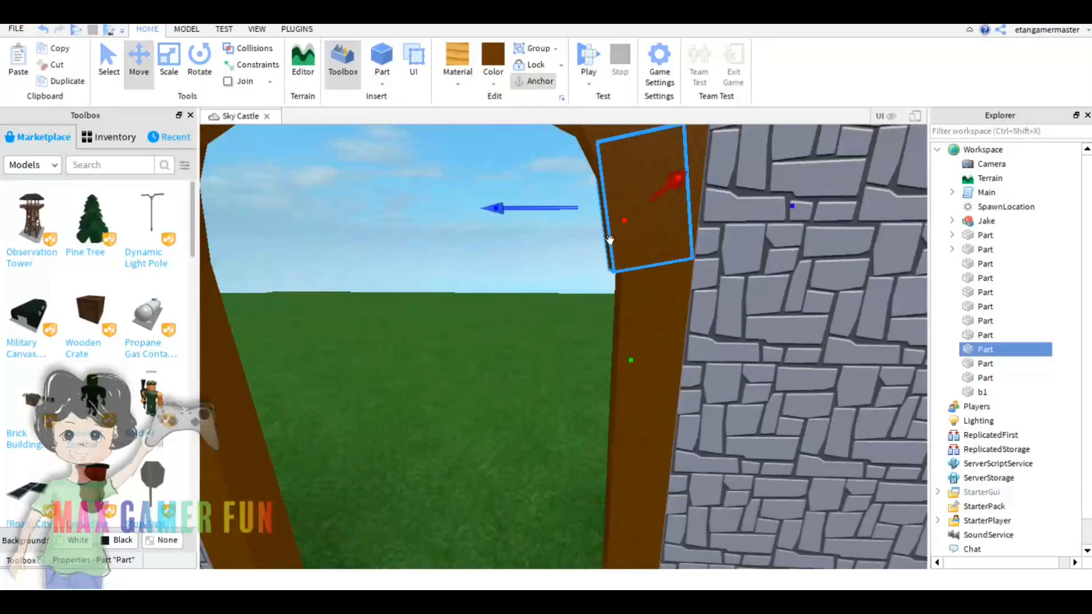
key(ctrl+3)
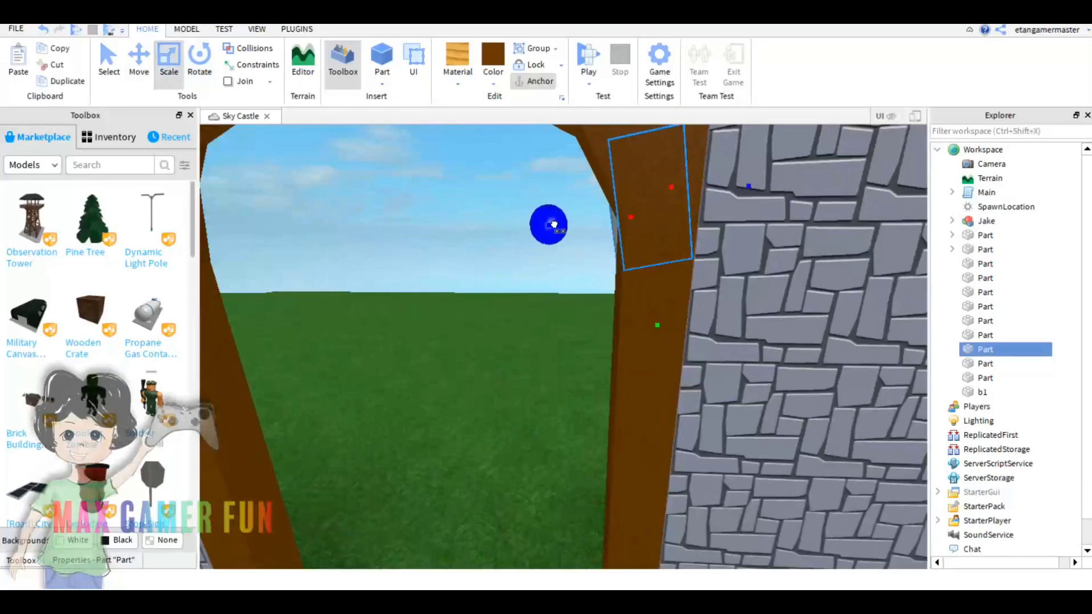
scroll(557, 223, down, 5)
click(560, 200)
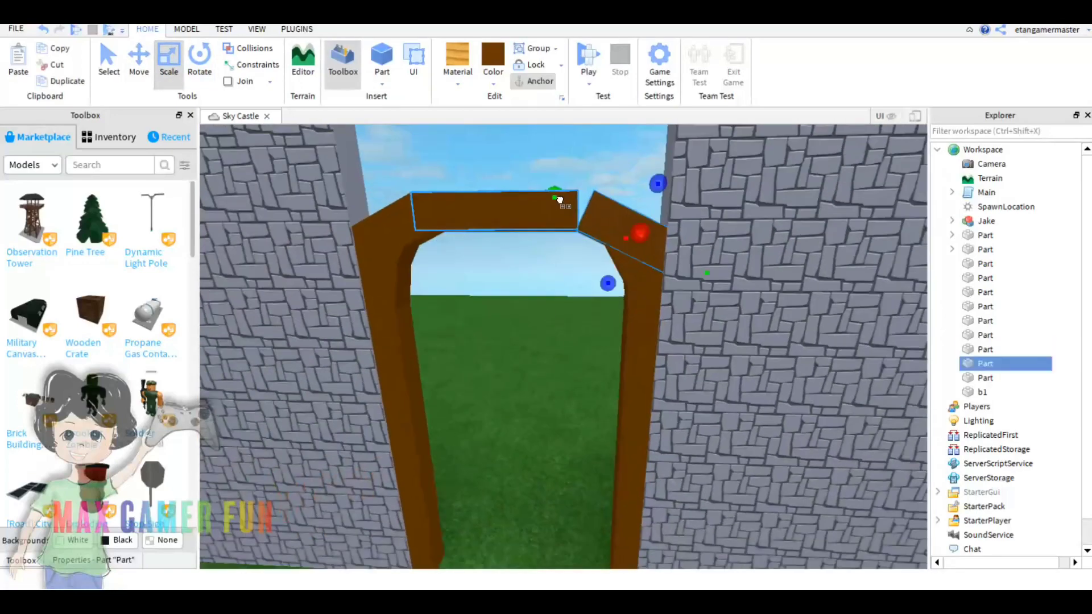
click(620, 222)
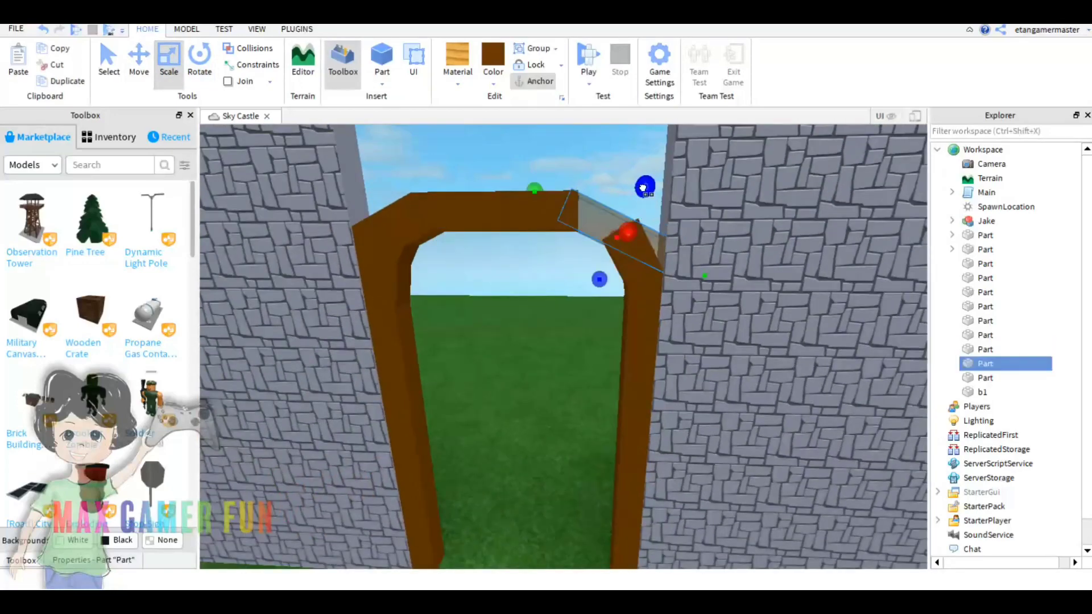
drag(637, 182, 632, 188)
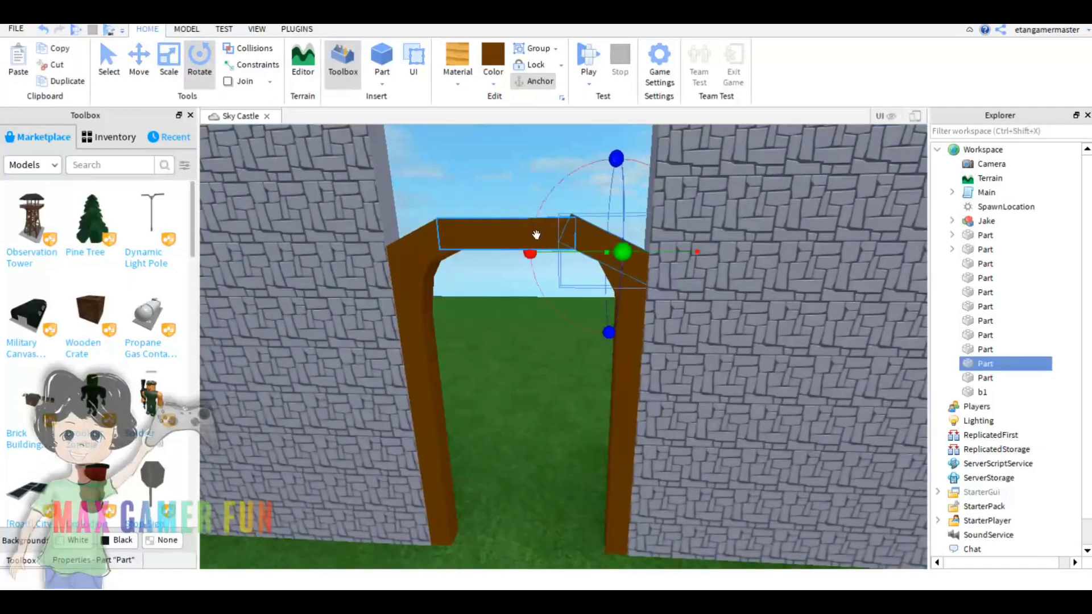
Tilt the angled corner piece with Rotate so it fits the arch
click(531, 243)
key(ctrl+3)
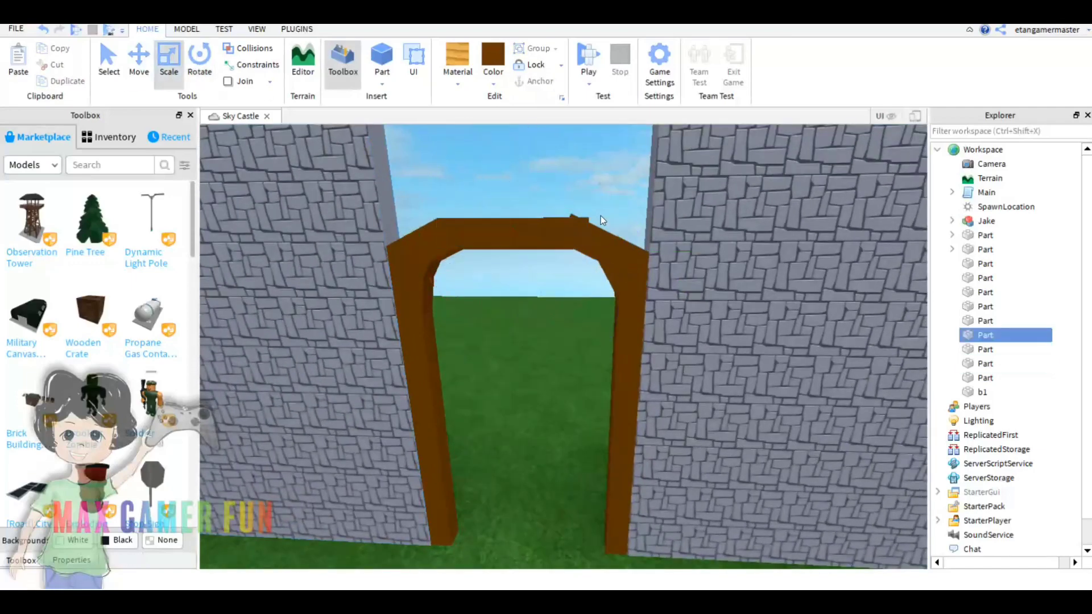
scroll(569, 228, up, 3)
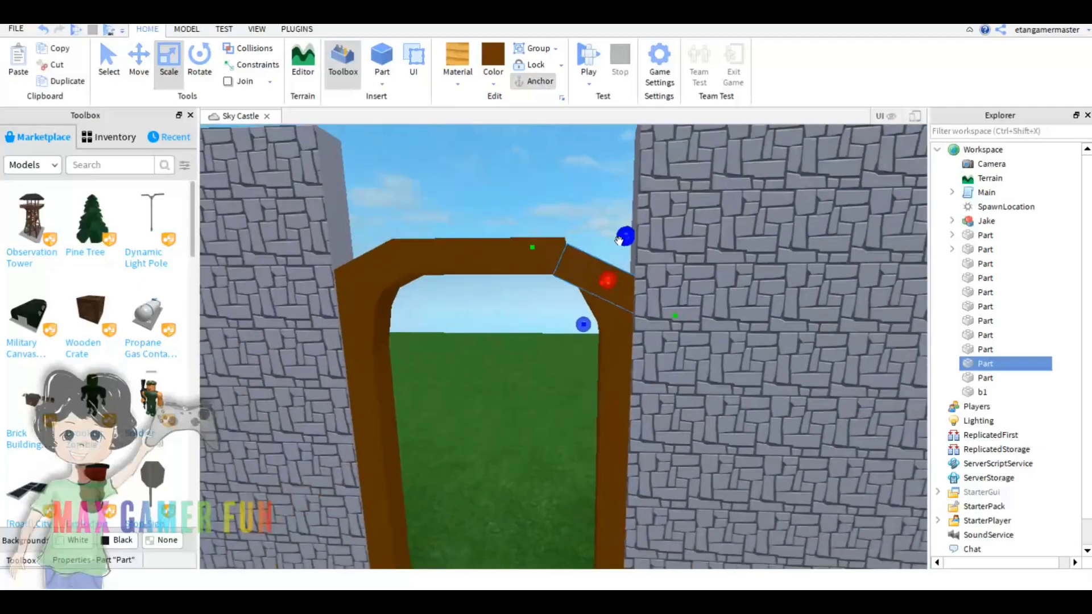
key(ctrl+4)
drag(521, 286, 502, 288)
Stretch the corner piece to close the gap against the right wall, then deselect it
key(ctrl+2)
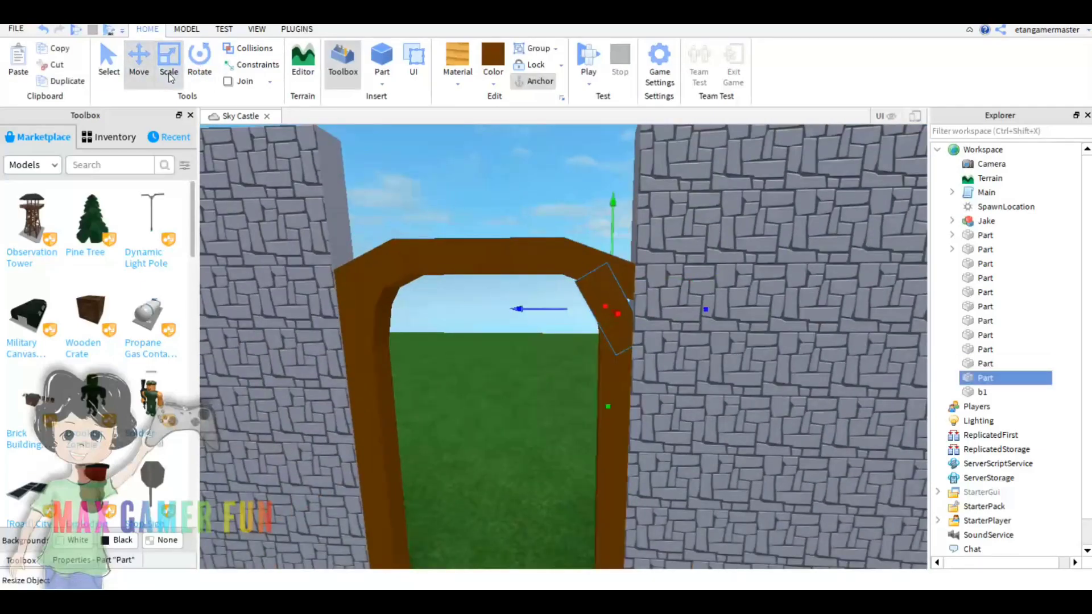
scroll(569, 364, down, 3)
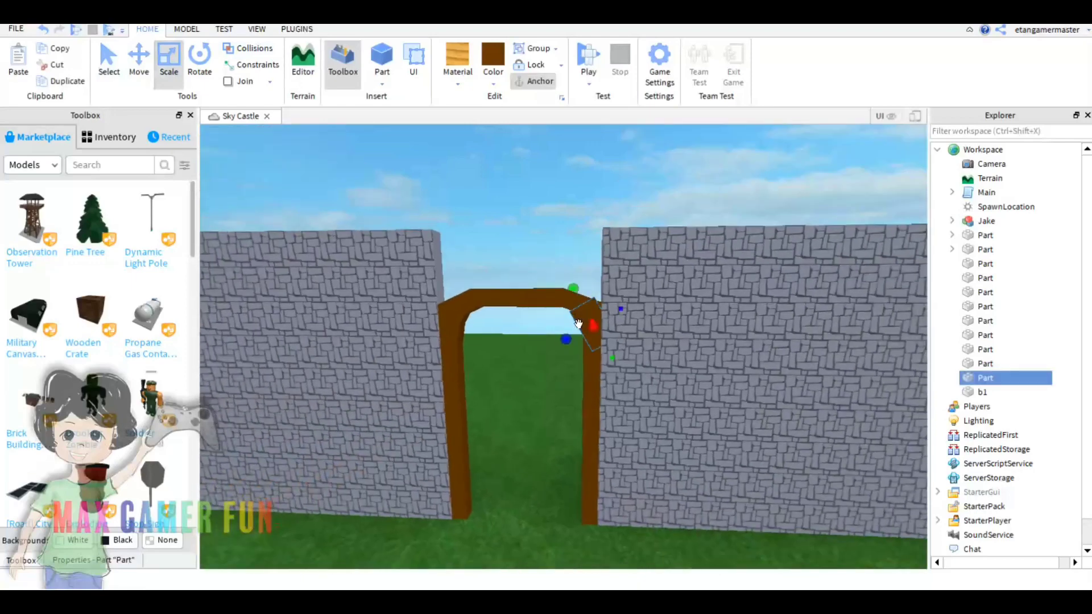
scroll(580, 342, up, 3)
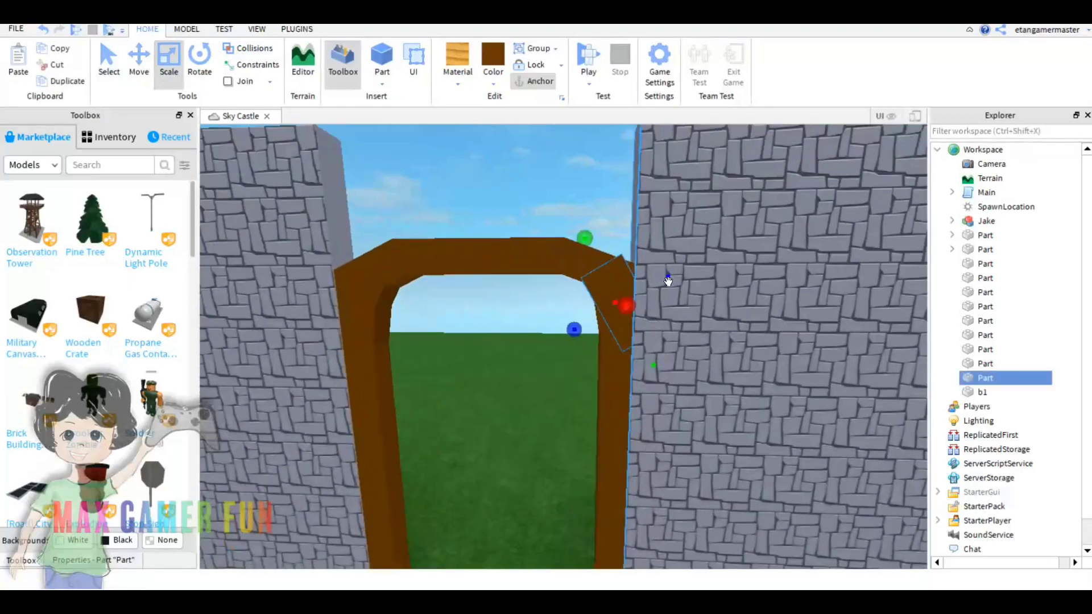
scroll(520, 412, down, 5)
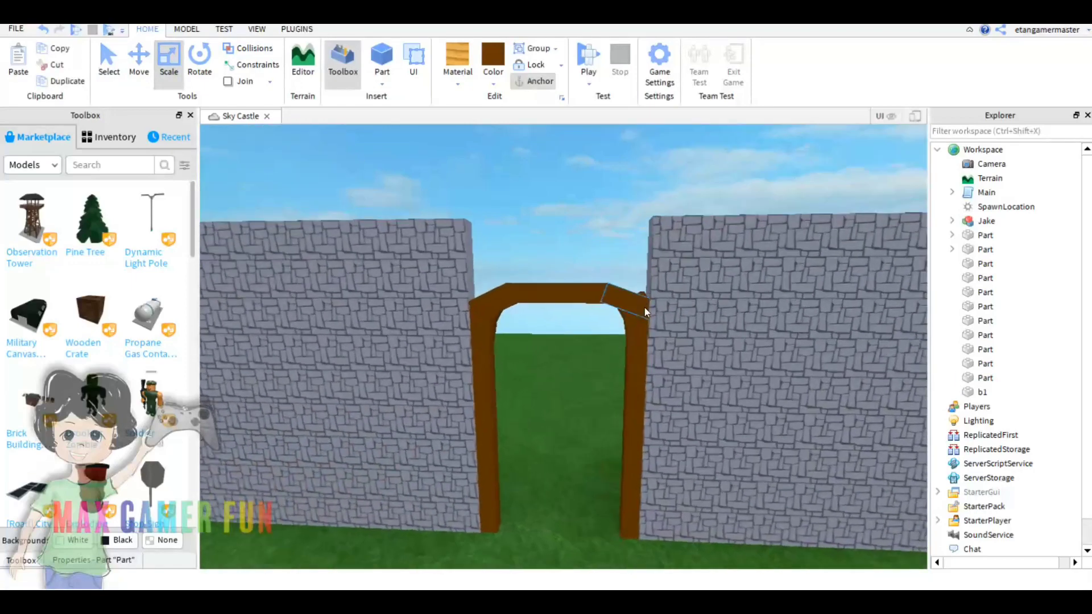
scroll(637, 301, up, 3)
scroll(502, 330, up, 4)
drag(502, 330, 680, 404)
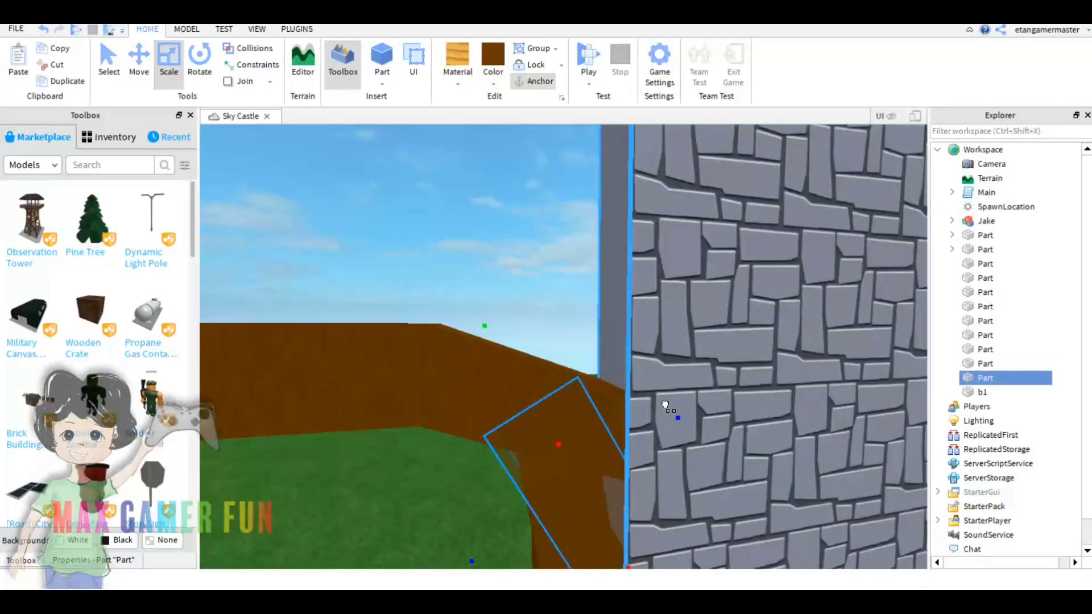
scroll(665, 405, down, 5)
click(503, 455)
scroll(505, 455, up, 3)
scroll(506, 459, down, 4)
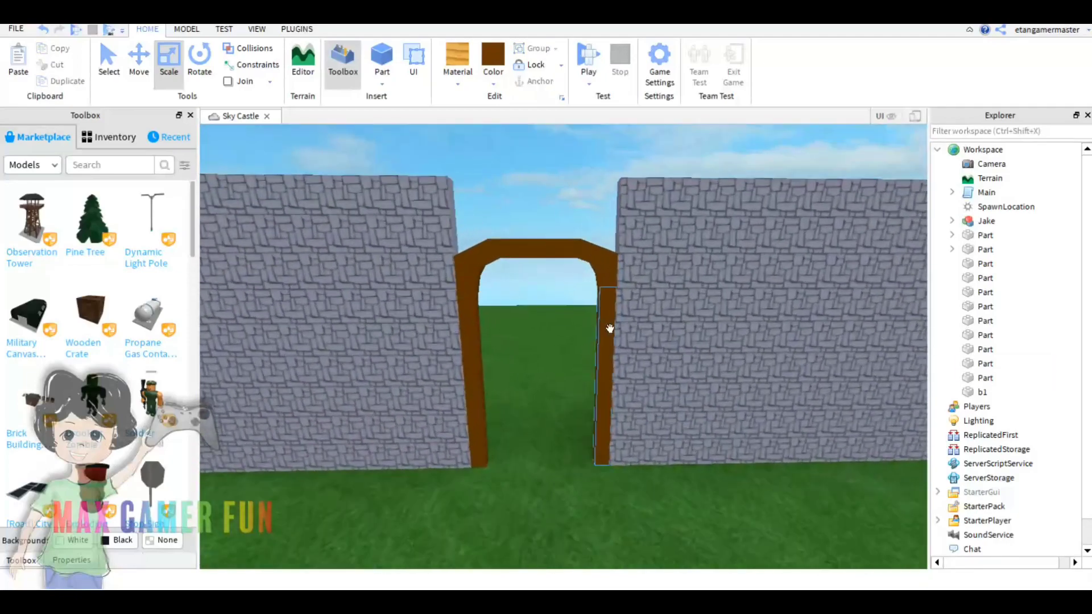
scroll(512, 455, down, 3)
scroll(569, 432, down, 2)
Box-select all the wall and arch parts and group them into a Model with Ctrl+G
drag(341, 256, 732, 438)
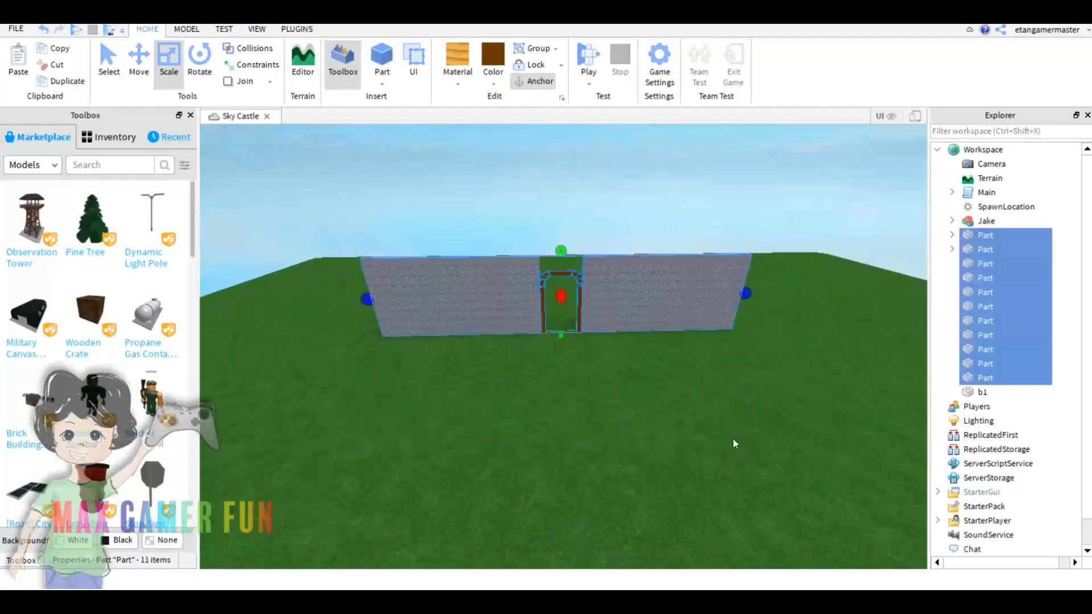
key(ctrl+g)
scroll(729, 437, up, 1)
scroll(528, 200, up, 3)
scroll(546, 259, up, 3)
Copy the top beam above the arch, then delete the extra beam
right_drag(546, 259, 480, 295)
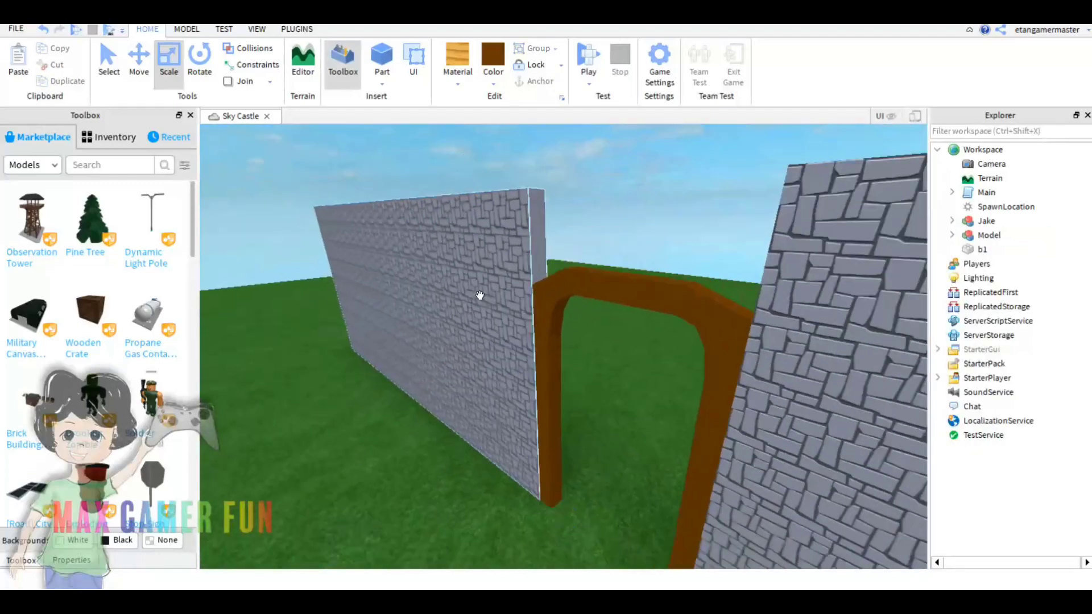
click(480, 295)
key(ctrl+2)
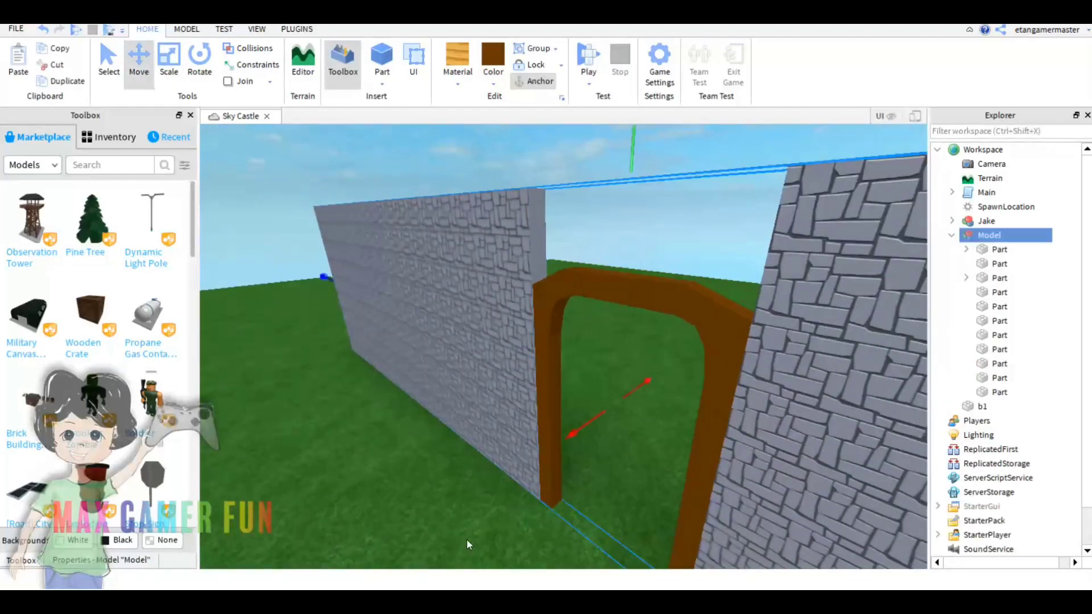
click(640, 297)
key(ctrl+d)
right_drag(640, 297, 637, 175)
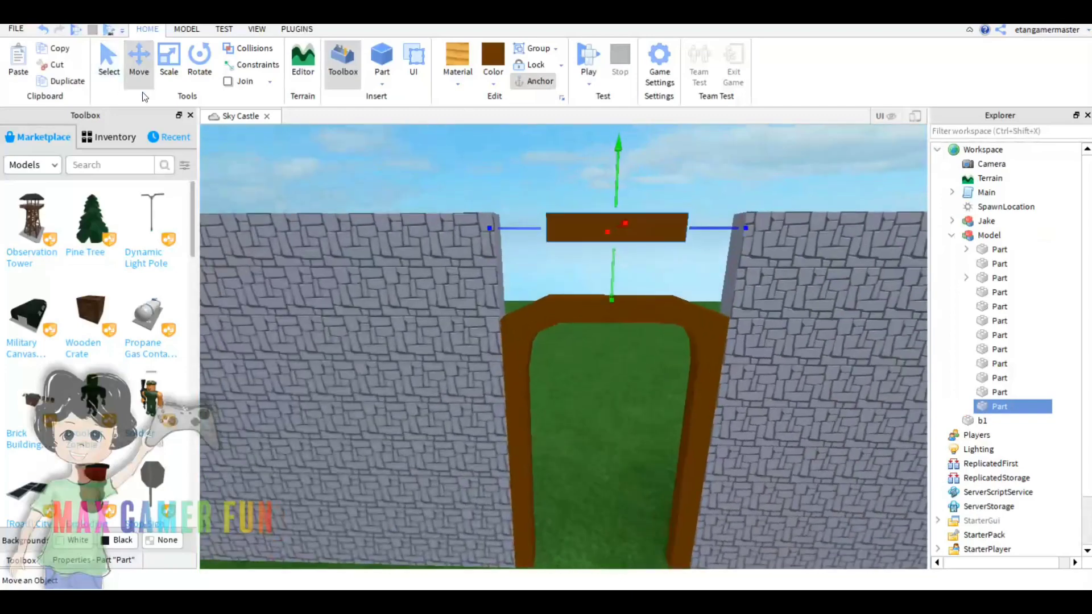
key(Delete)
Duplicate the wall part and slide the copy over the arch
key(ctrl+d)
right_drag(371, 207, 430, 222)
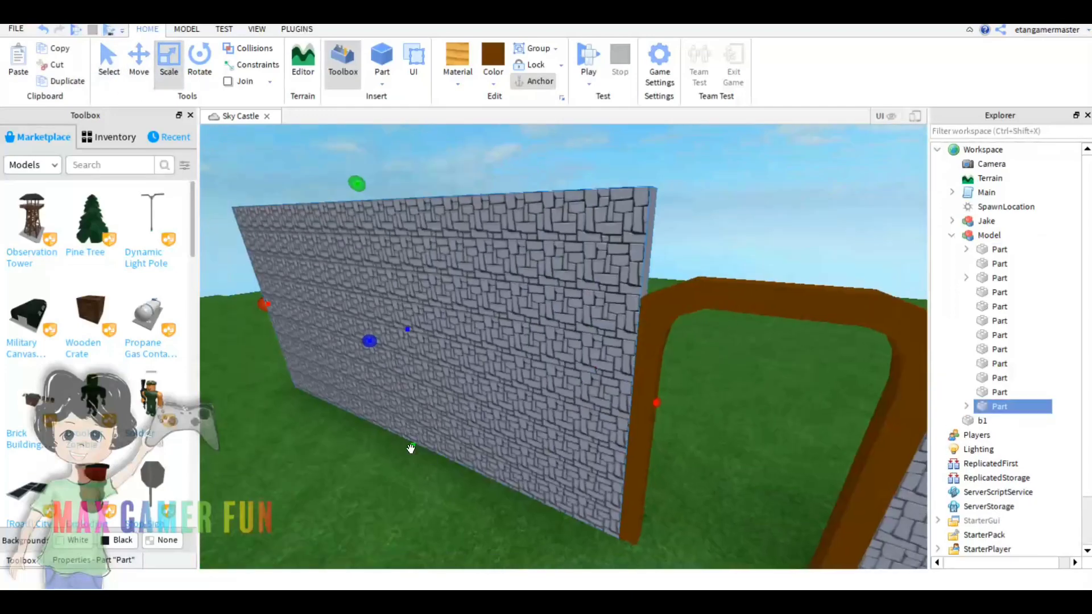
drag(438, 251, 639, 266)
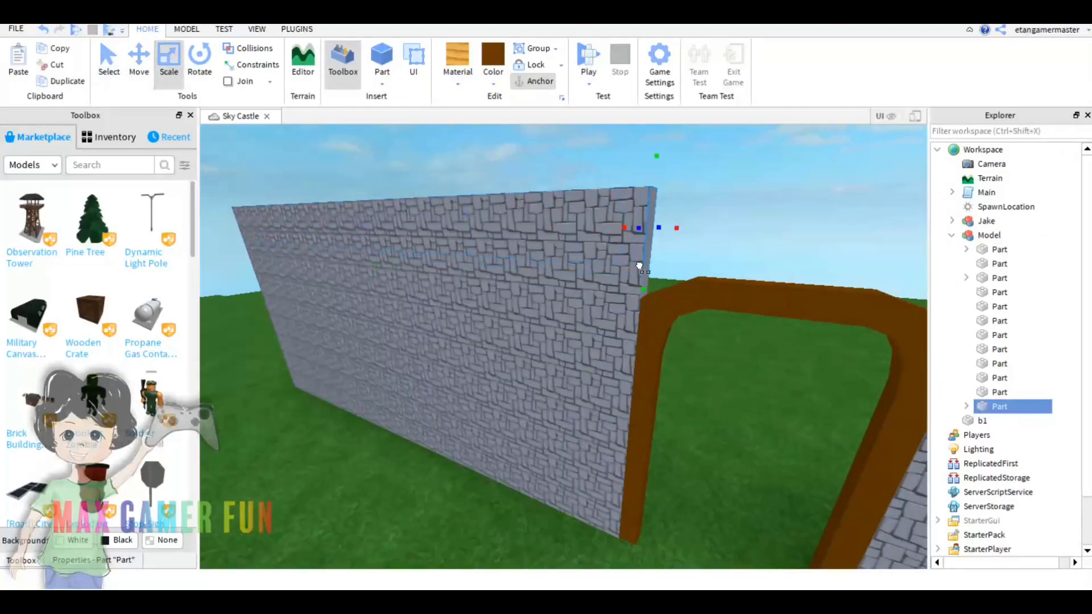
right_drag(686, 229, 567, 226)
scroll(616, 228, up, 5)
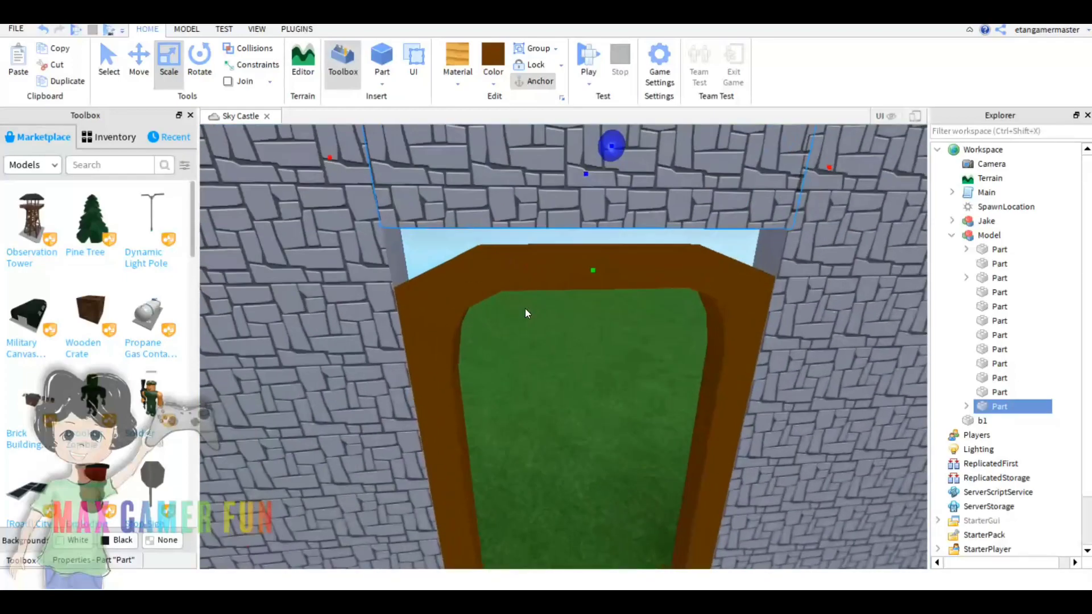
scroll(615, 397, down, 10)
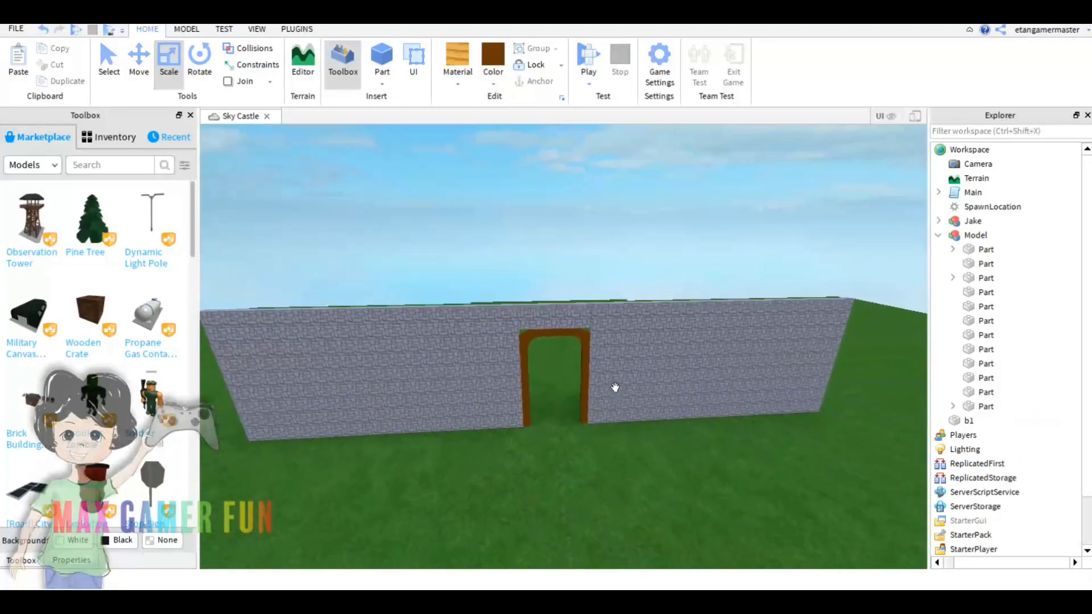
scroll(614, 385, up, 6)
Select the new wall section above the arch and the wall Model
click(606, 430)
click(517, 184)
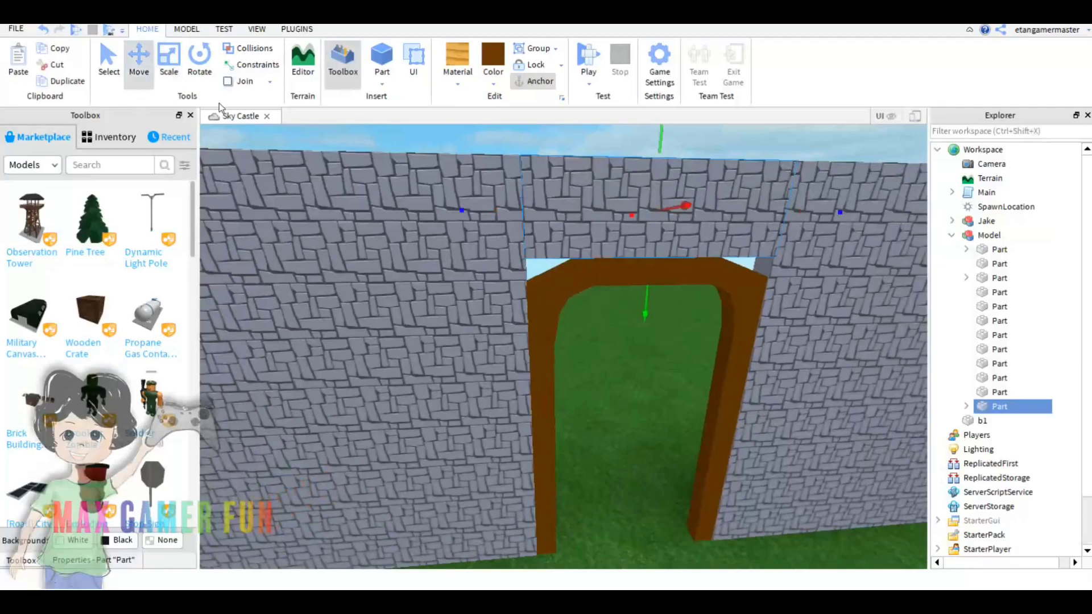
click(200, 57)
click(585, 221)
scroll(584, 220, down, 5)
Tilt the wall piece above the arch and slide it left over the upper left corner
scroll(620, 232, up, 5)
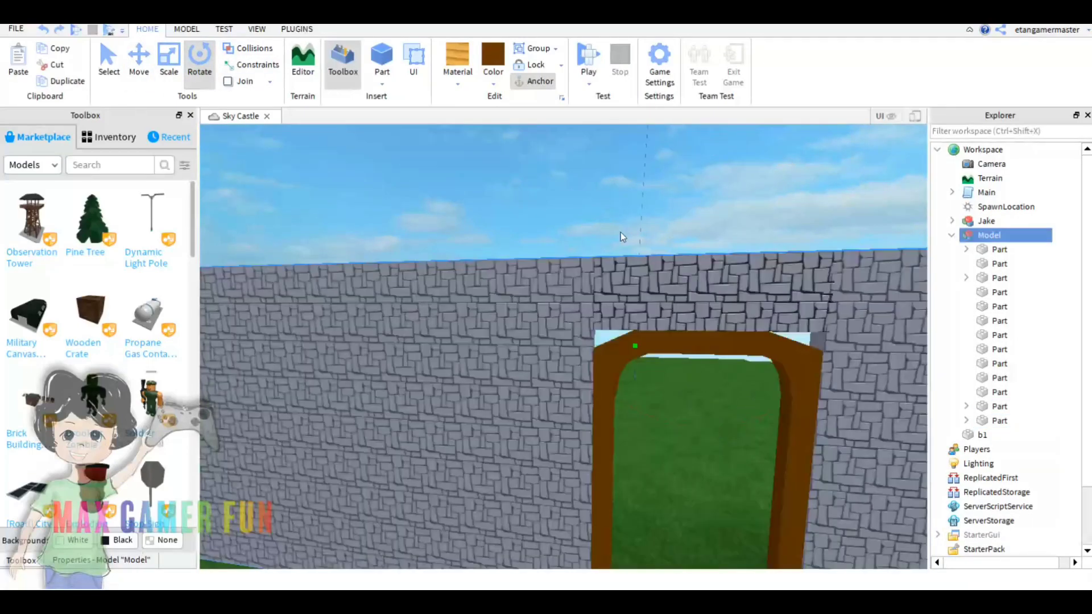
click(696, 235)
drag(566, 294, 542, 354)
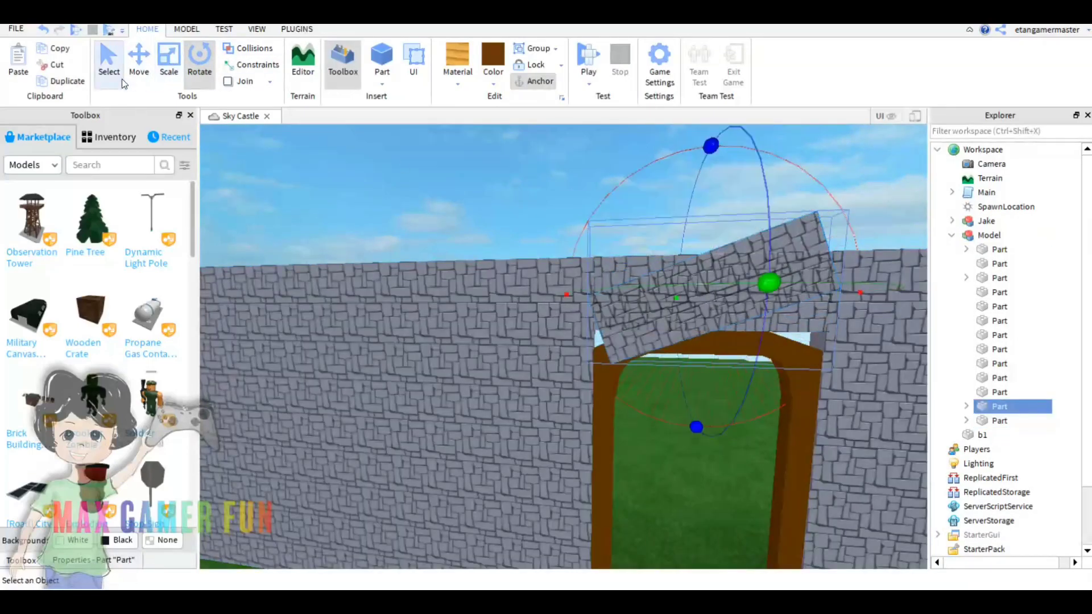
click(139, 57)
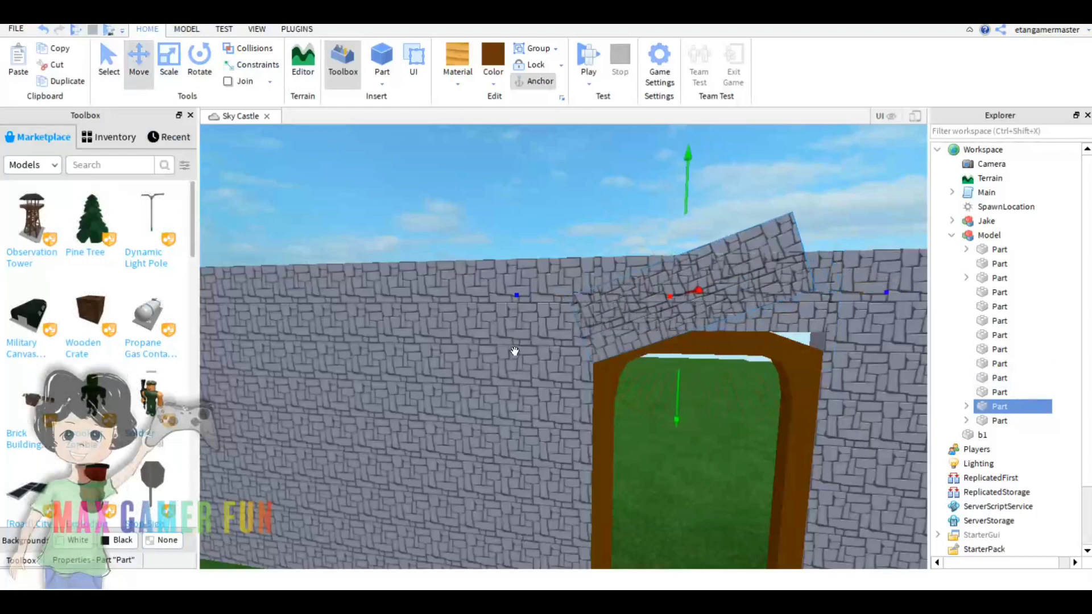
click(475, 317)
click(979, 409)
drag(671, 250, 628, 226)
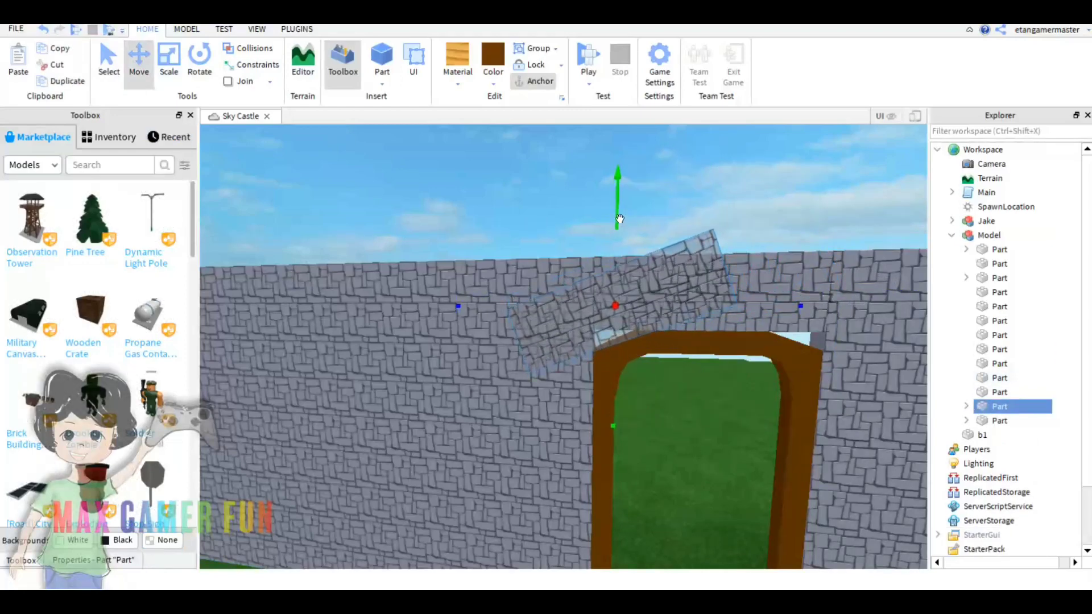
Select the small tilted corner piece and its textures in Explorer
scroll(612, 429, up, 3)
scroll(616, 426, up, 3)
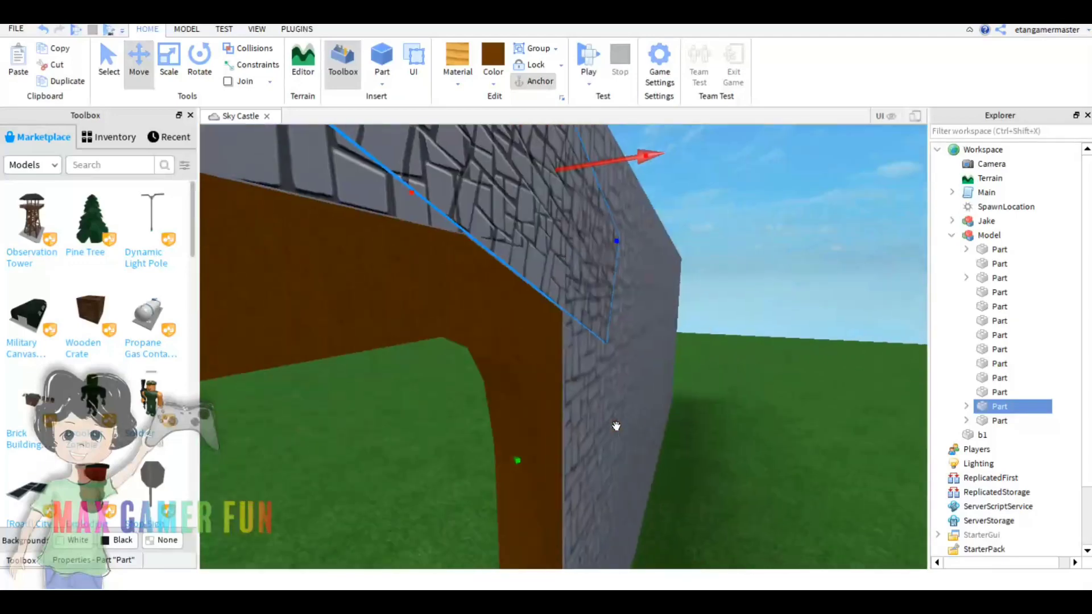
right_drag(617, 426, 407, 251)
key(ctrl+3)
scroll(563, 335, down, 2)
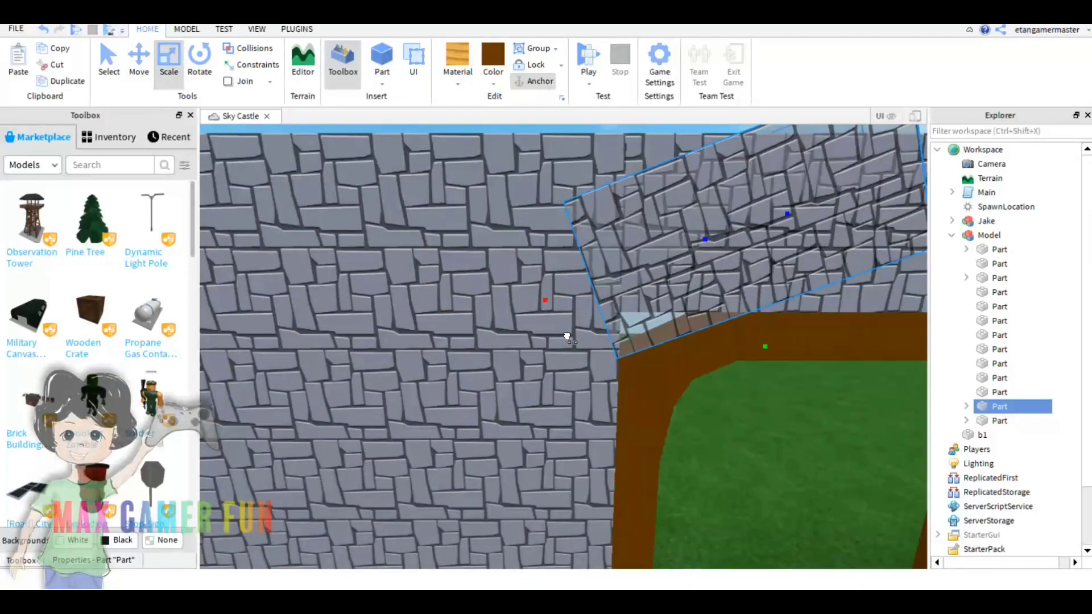
scroll(677, 222, down, 3)
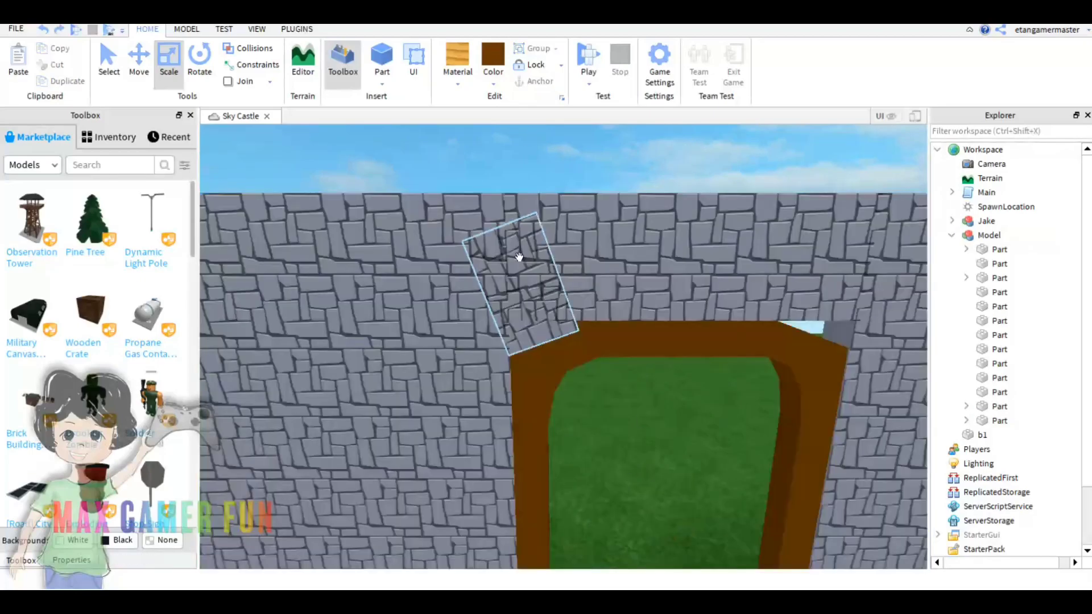
click(519, 257)
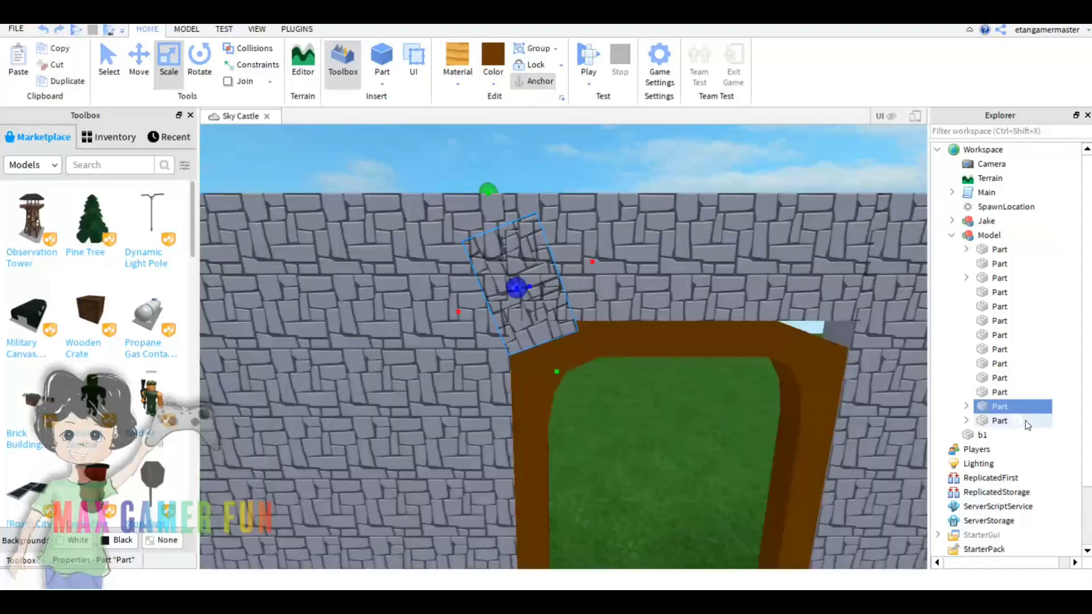
click(966, 406)
click(1007, 435)
Delete the corner wedge's two textures and reselect the gray wedge
shift+click(1005, 421)
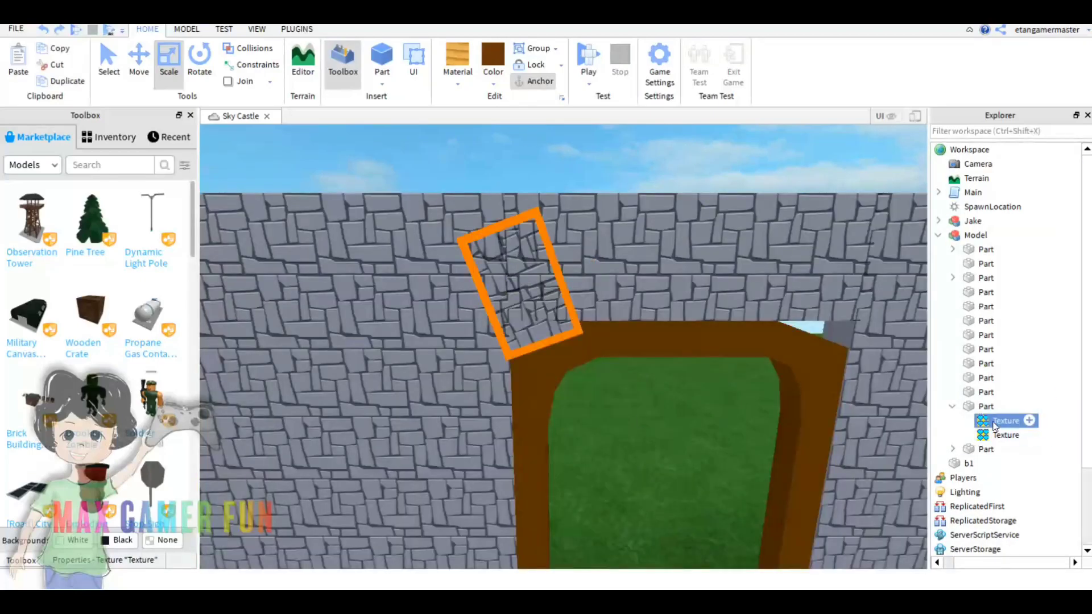
key(Delete)
click(539, 324)
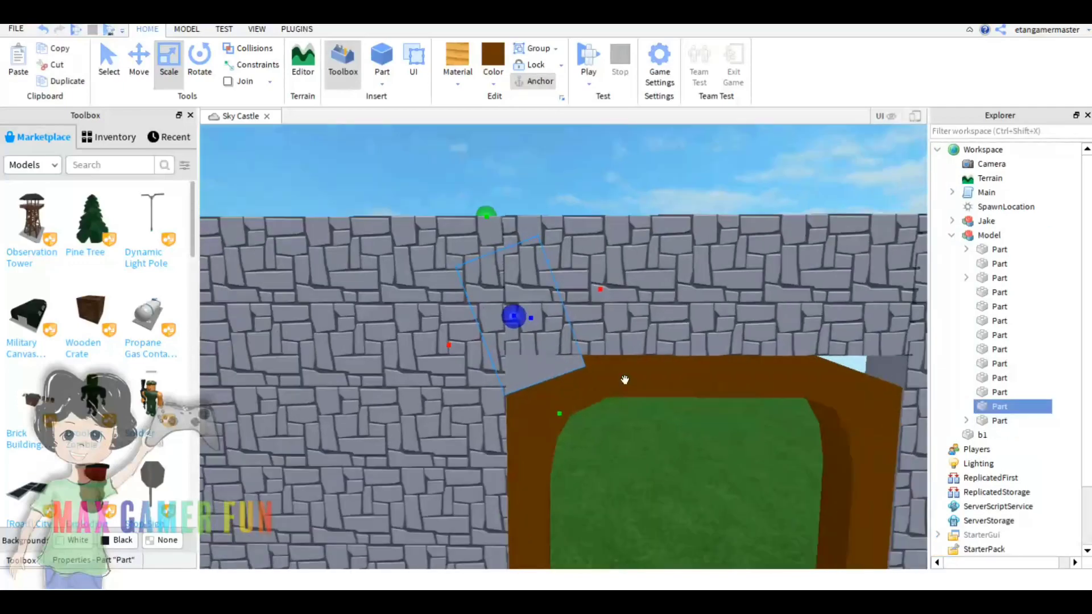
scroll(517, 268, down, 3)
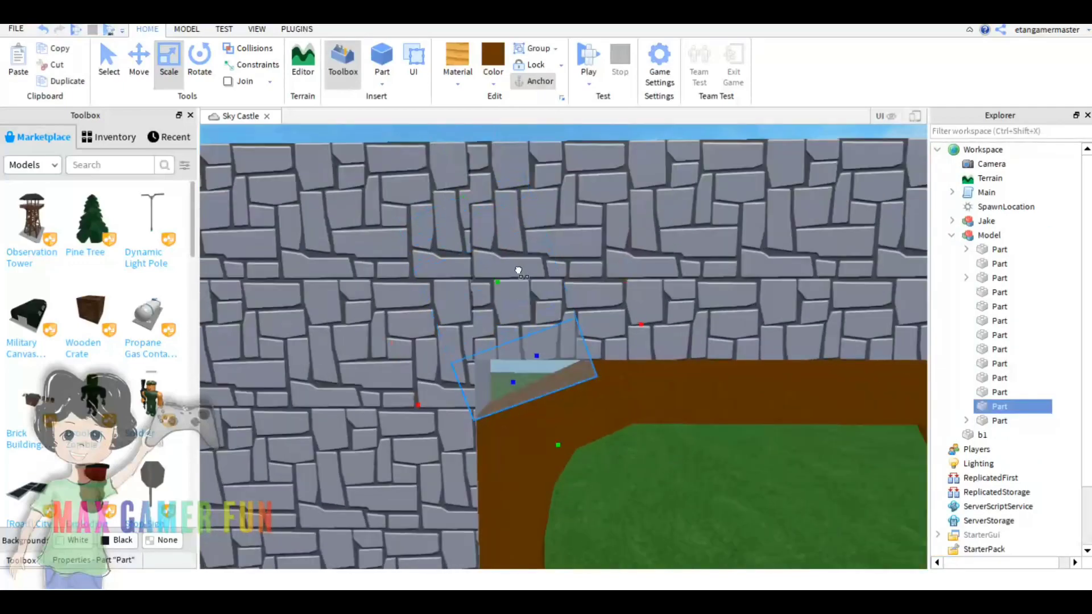
mouse_move(586, 324)
right_down()
mouse_move(693, 268)
mouse_move(565, 309)
mouse_move(577, 321)
right_up()
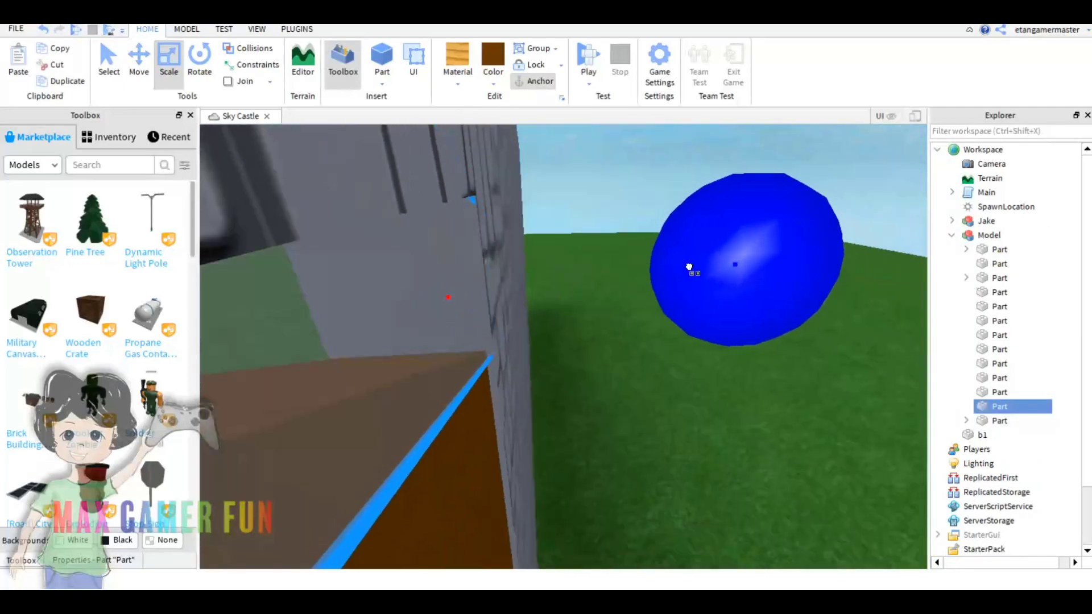
Rotate the wedge to match the arch's slope
key(ctrl+4)
drag(579, 328, 643, 390)
right_drag(642, 389, 415, 195)
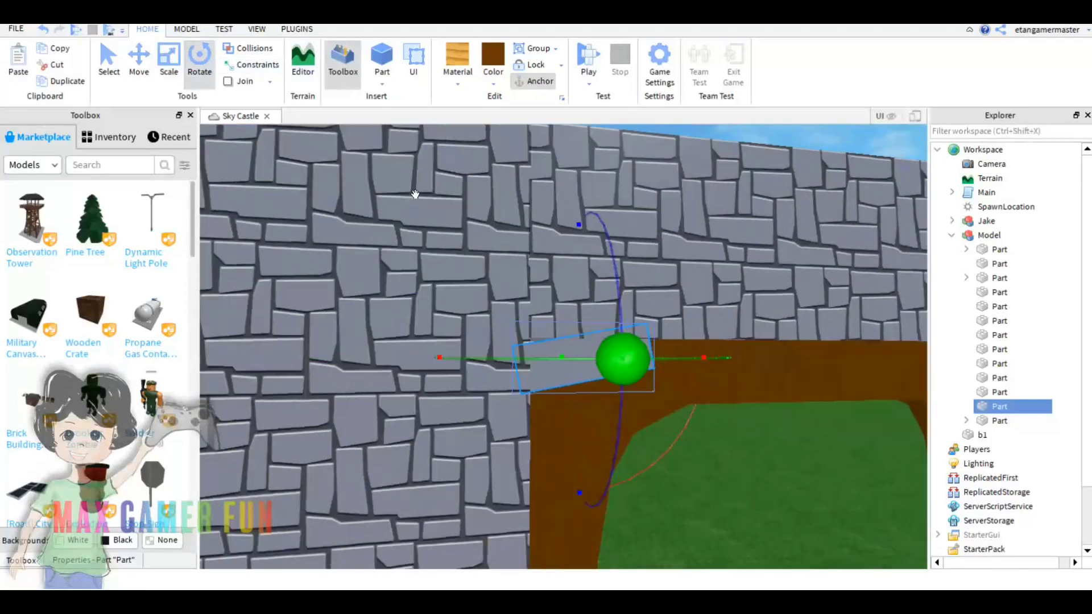
key(ctrl+2)
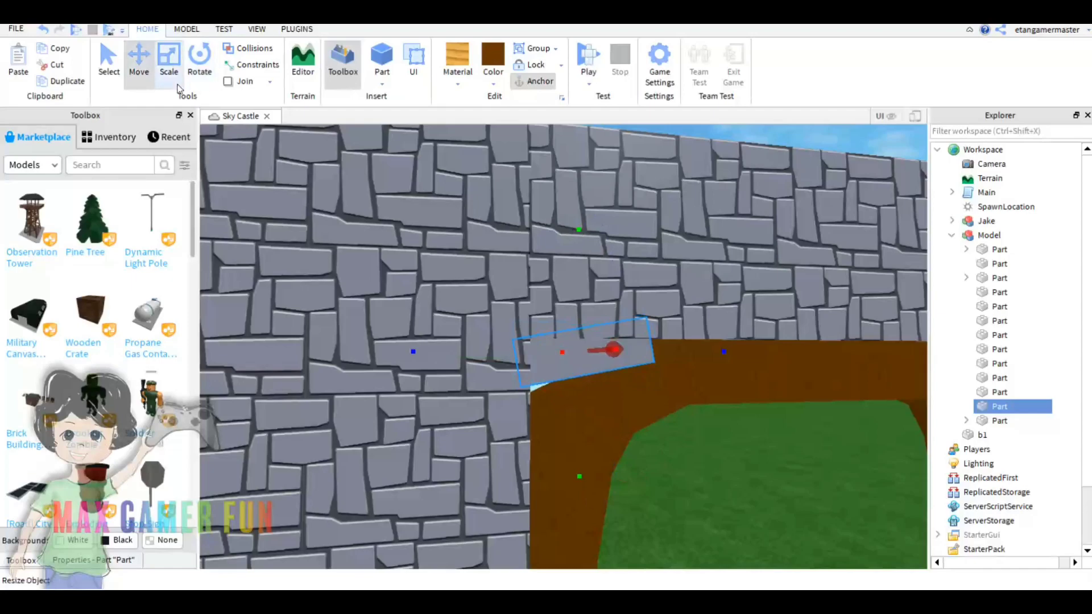
key(ctrl+3)
scroll(685, 431, up, 3)
right_drag(684, 430, 499, 462)
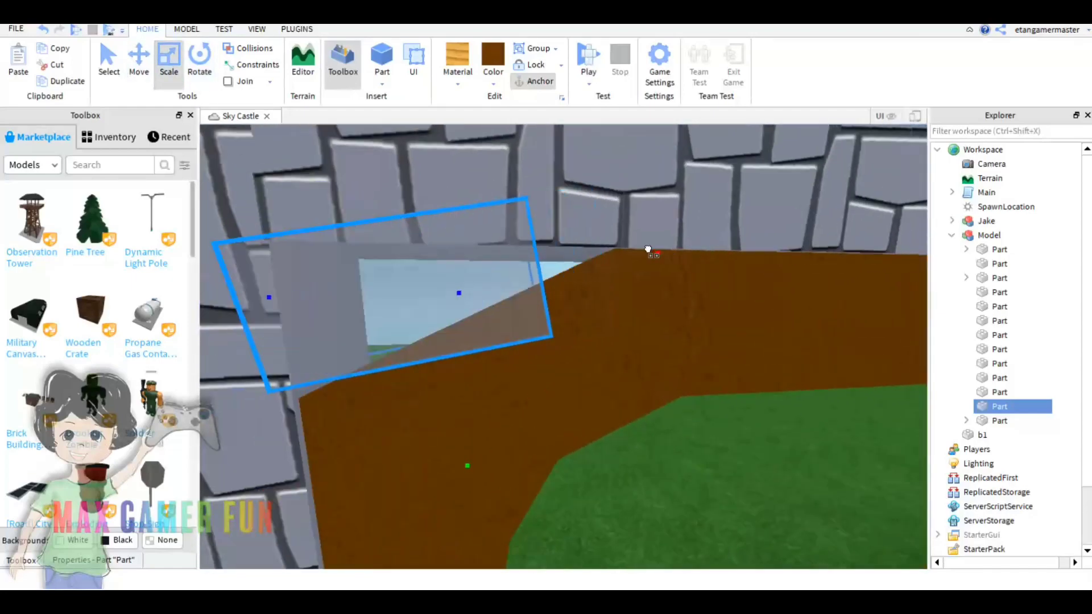
scroll(499, 462, down, 3)
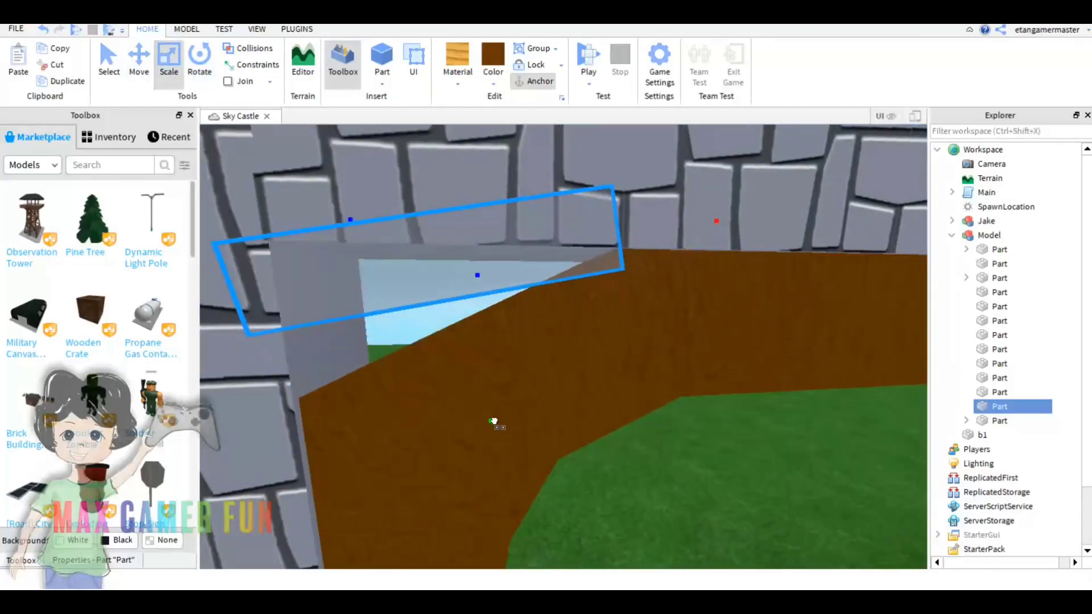
scroll(520, 391, down, 3)
Resize the wedge to fit the left corner gap and duplicate it
key(ctrl+4)
scroll(634, 334, down, 3)
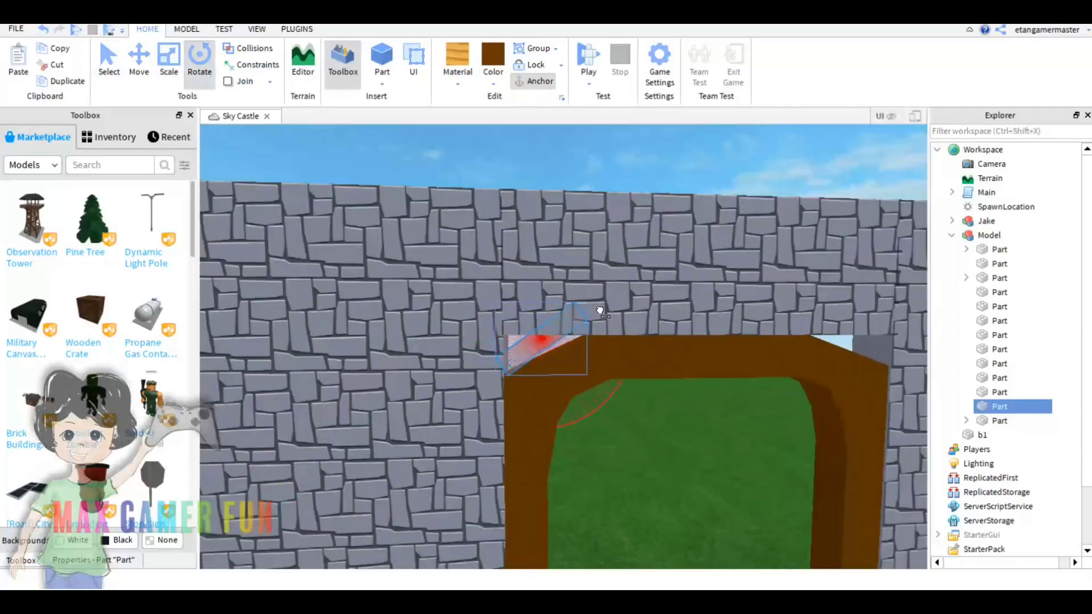
key(ctrl+2)
scroll(408, 217, up, 2)
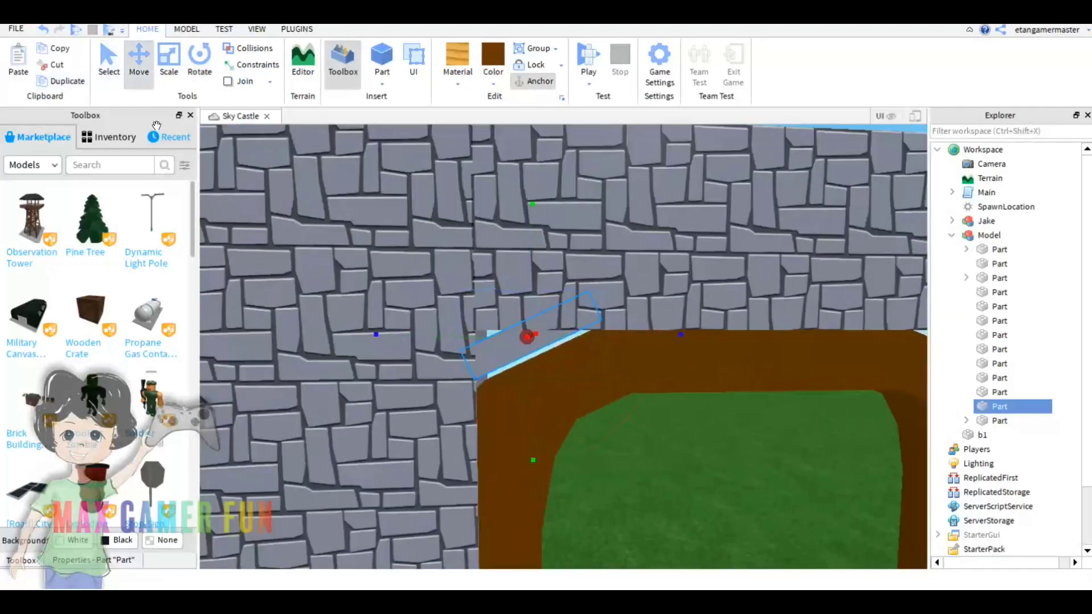
drag(524, 327, 518, 378)
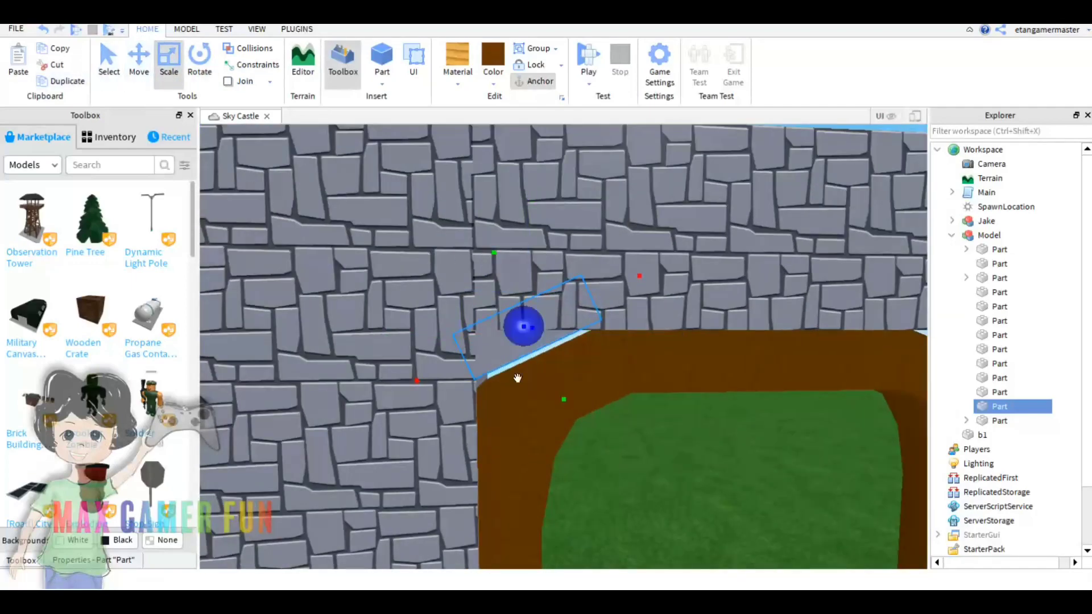
click(138, 77)
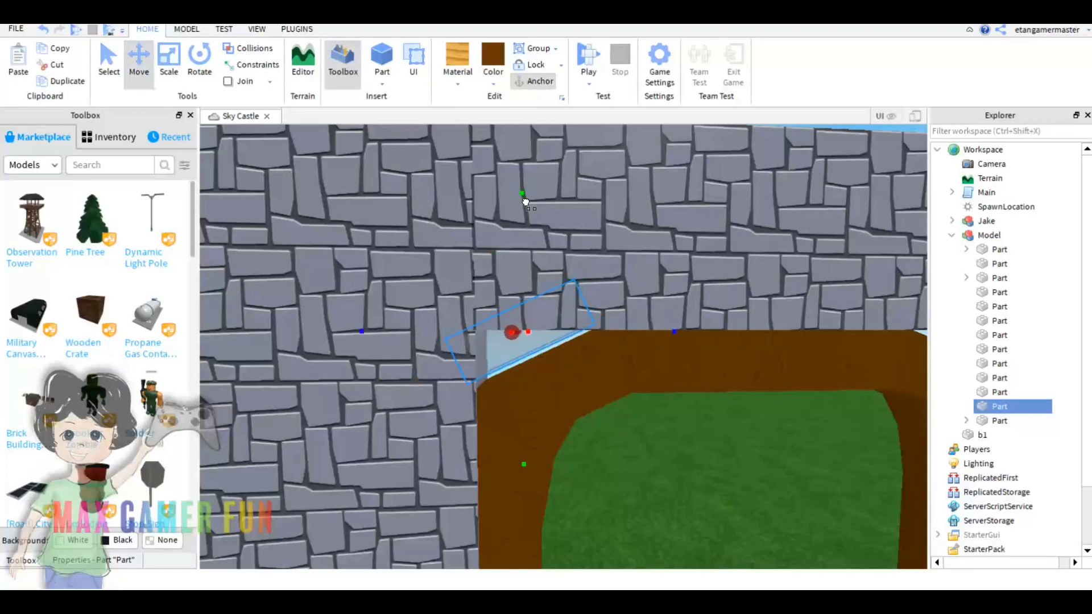
scroll(684, 363, down, 3)
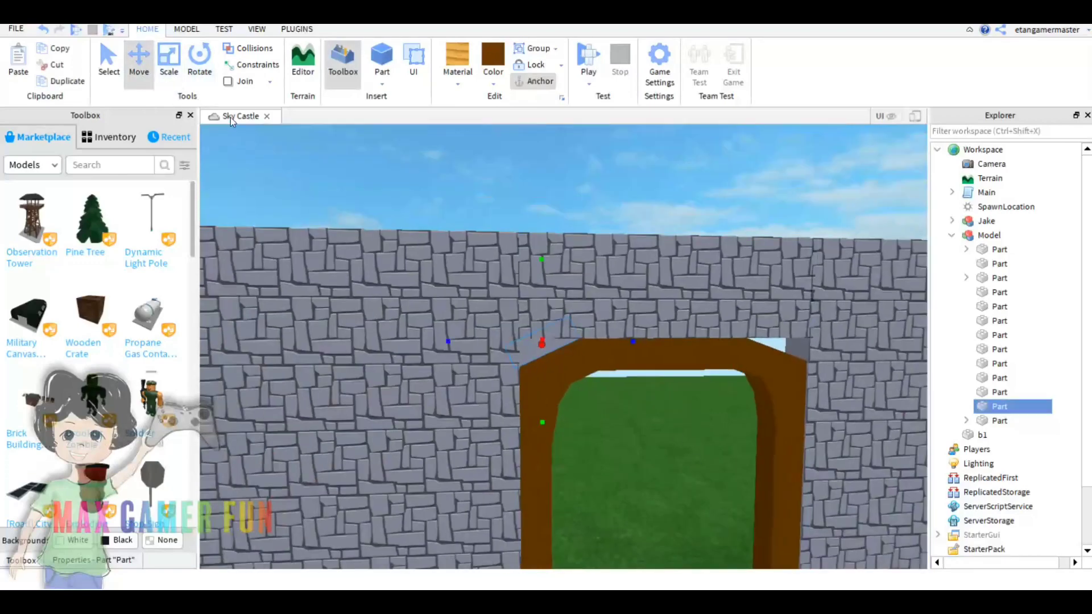
key(ctrl+d)
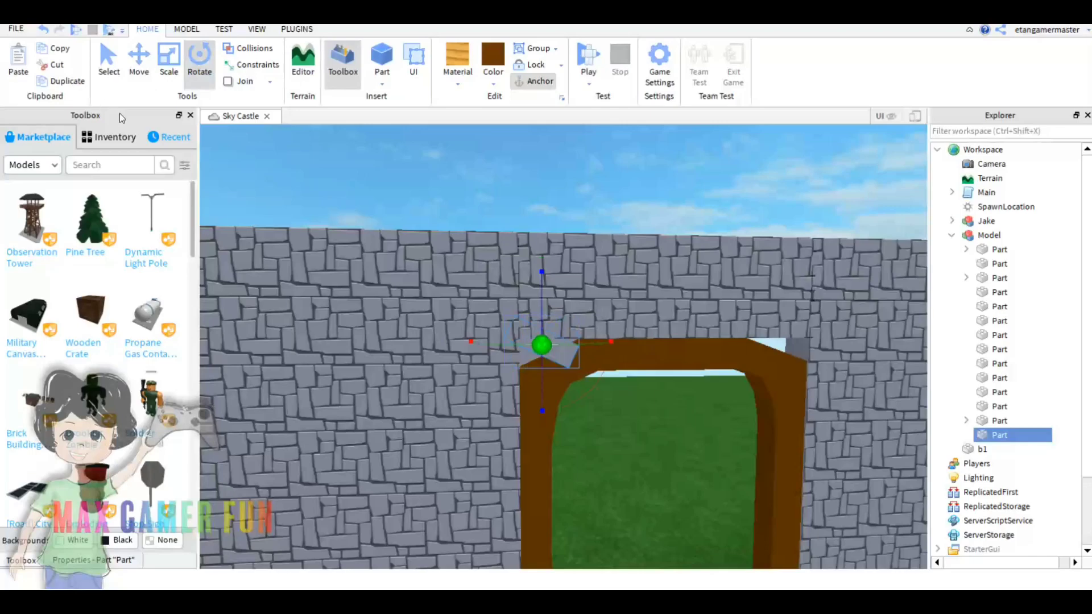
Move the copied wedge across to the arch's right corner
click(138, 62)
drag(542, 345, 678, 355)
scroll(677, 355, up, 2)
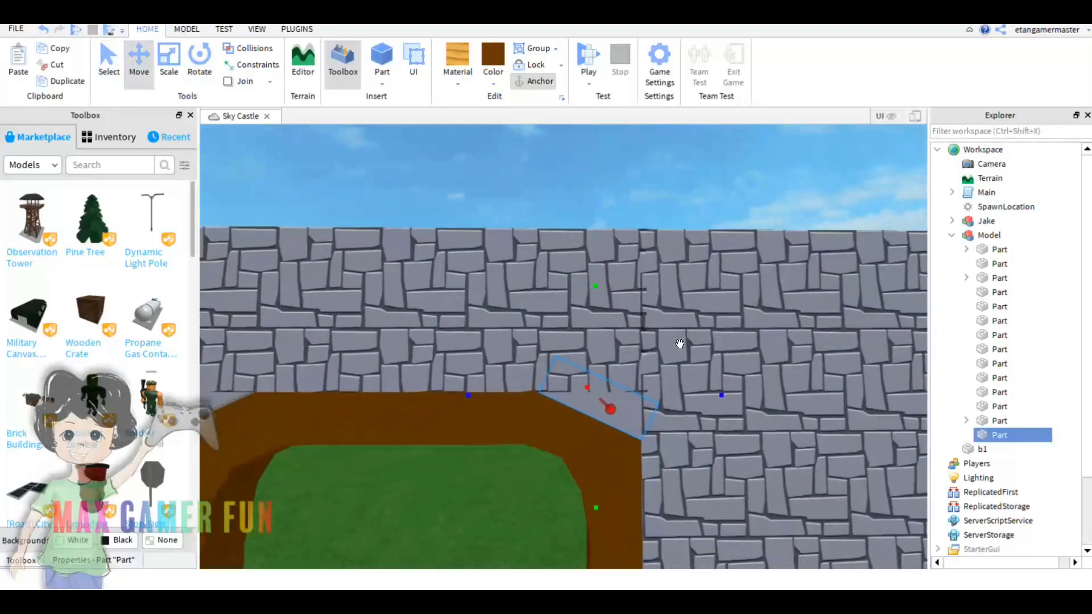
scroll(700, 347, up, 3)
scroll(711, 353, down, 2)
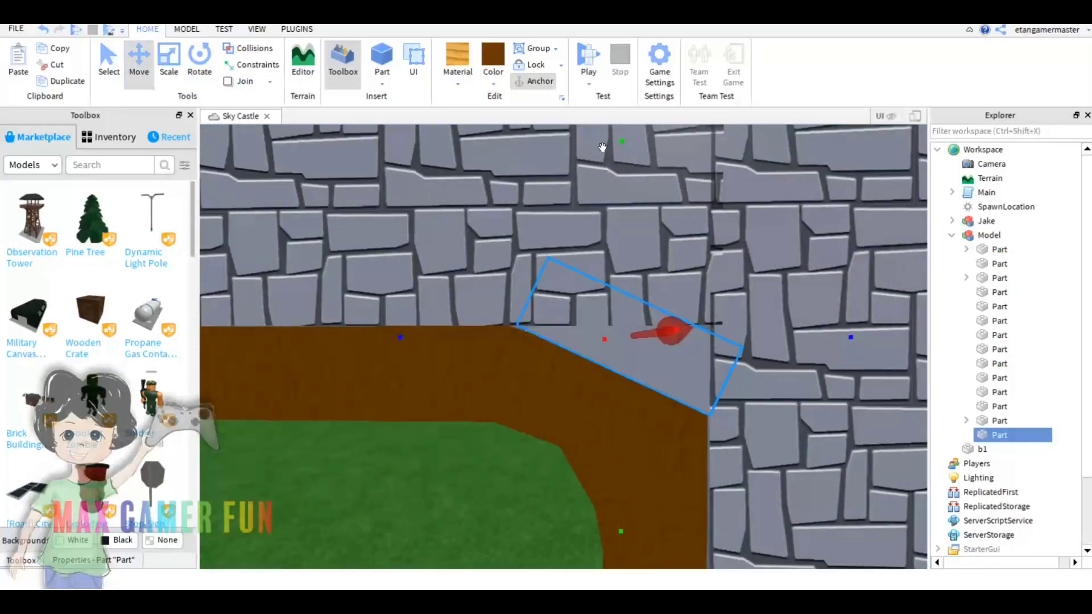
key(ctrl+4)
scroll(677, 339, down, 3)
scroll(699, 336, up, 3)
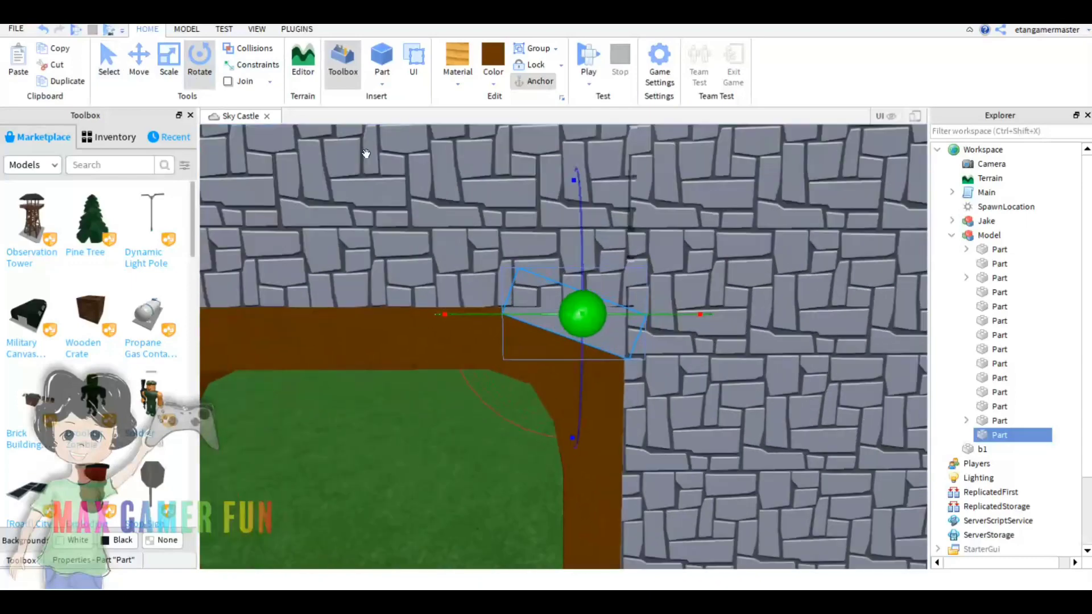
Settle the copy flush on the arch top over the right corner gap
key(ctrl+2)
right_drag(449, 275, 654, 456)
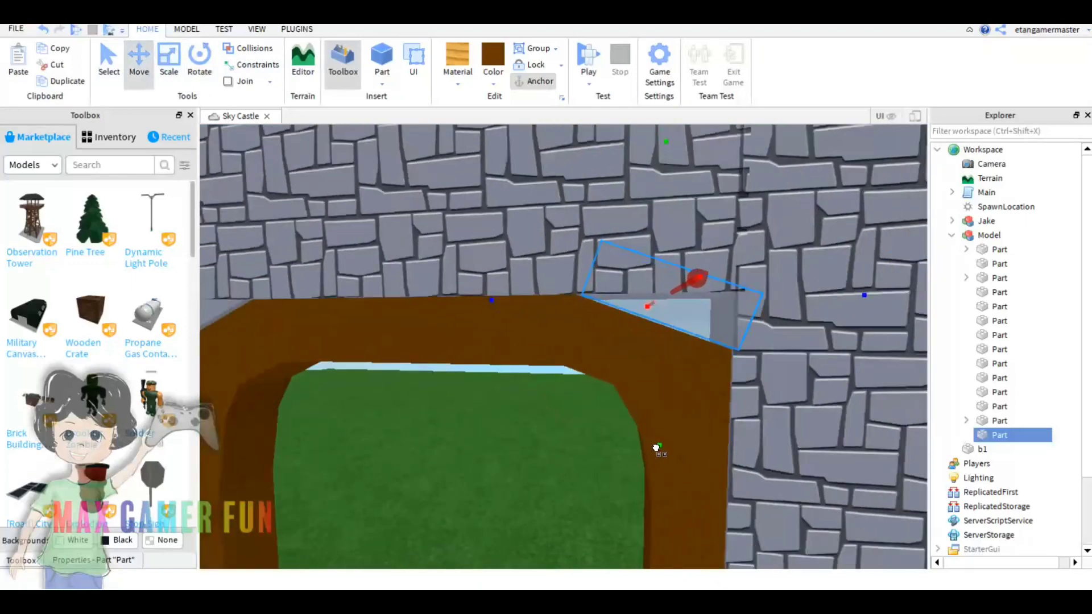
drag(657, 448, 653, 149)
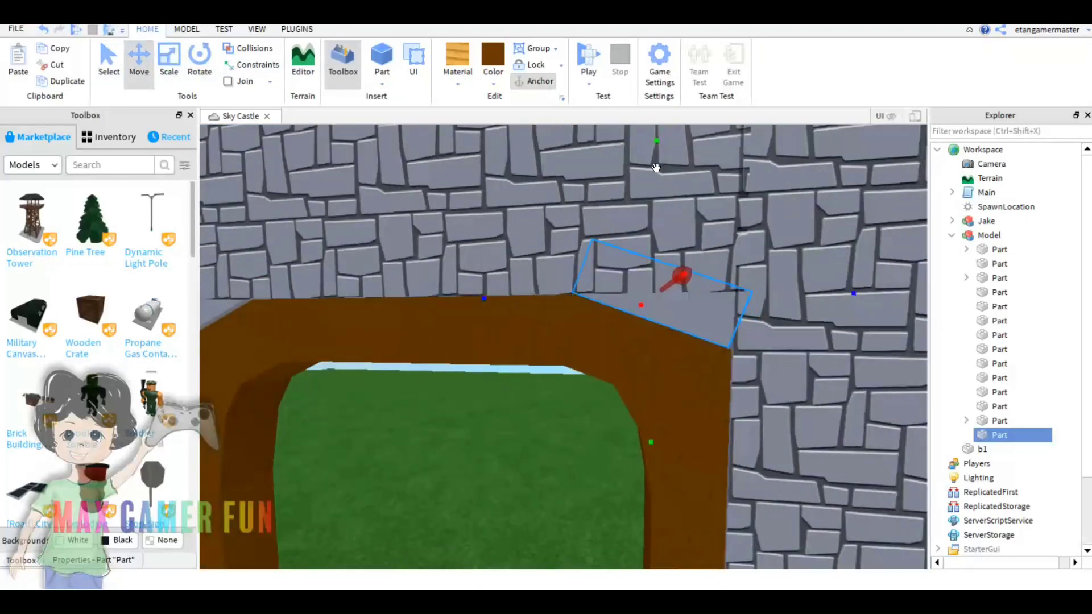
right_drag(511, 401, 569, 398)
click(168, 57)
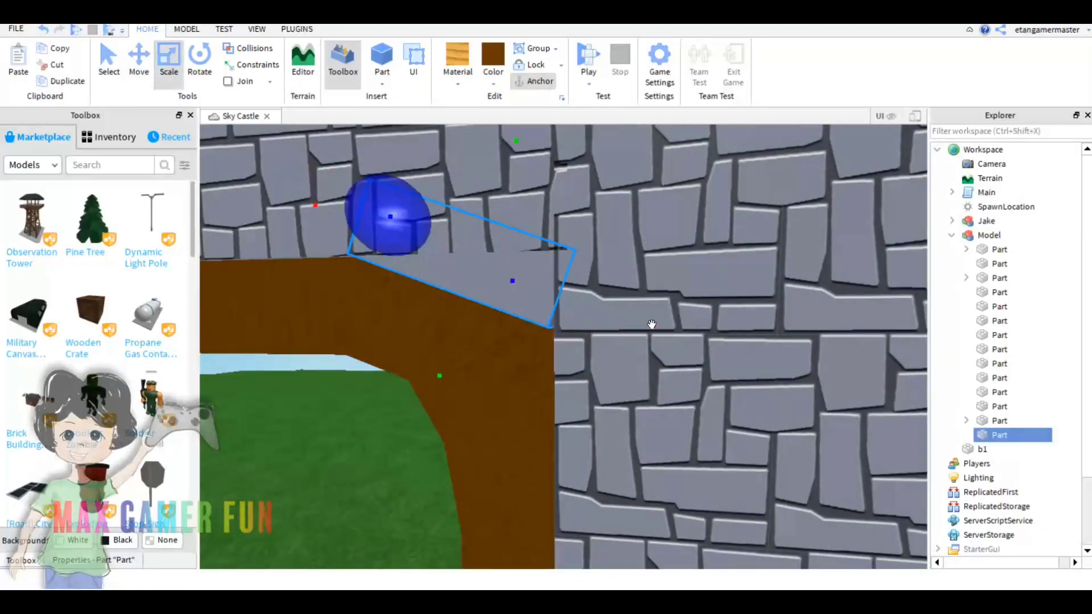
scroll(487, 446, down, 4)
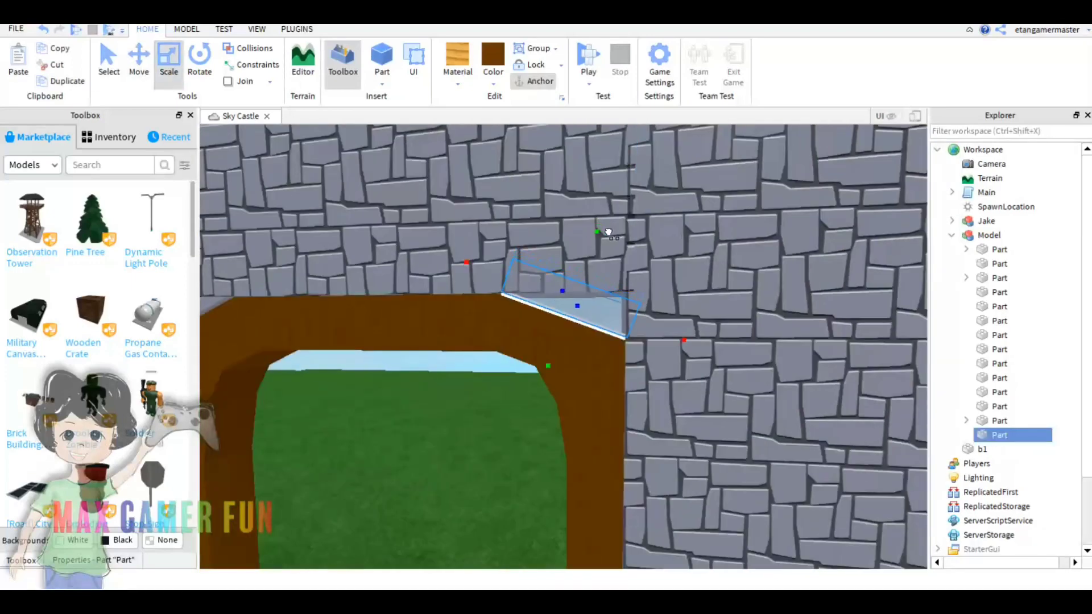
click(524, 409)
scroll(500, 444, down, 5)
scroll(512, 432, down, 3)
Delete all four stone textures from the three textured wall sections
click(602, 383)
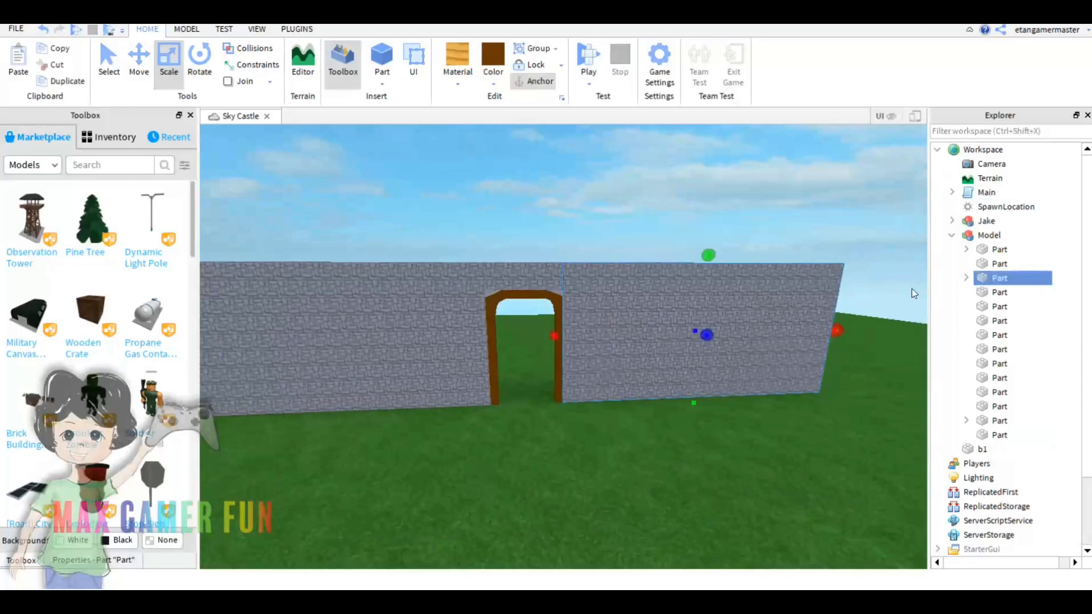
click(966, 278)
click(1010, 292)
key(Delete)
click(1010, 292)
key(Delete)
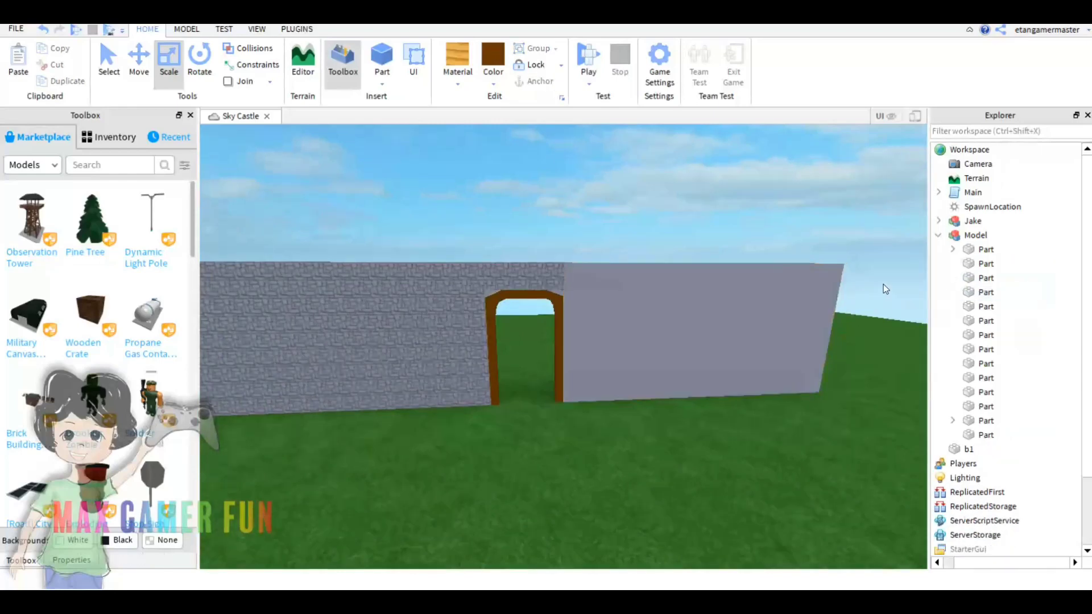
click(953, 249)
click(993, 263)
key(Delete)
click(953, 420)
click(993, 434)
key(Delete)
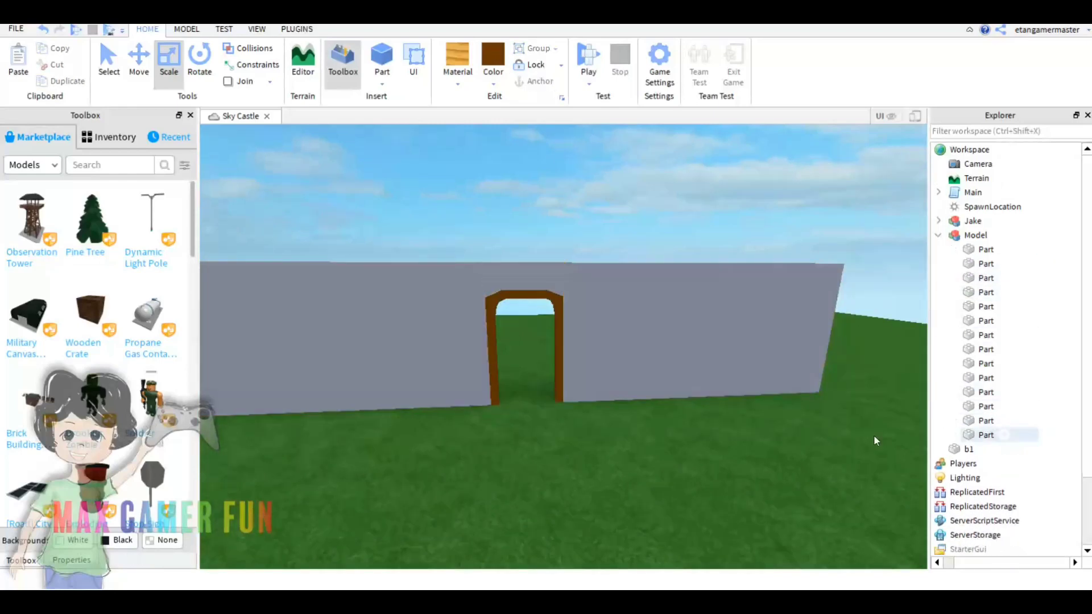
Select the left and right wall sections and set their Color to dark gray
scroll(874, 438, down, 3)
scroll(753, 412, down, 2)
scroll(751, 411, down, 2)
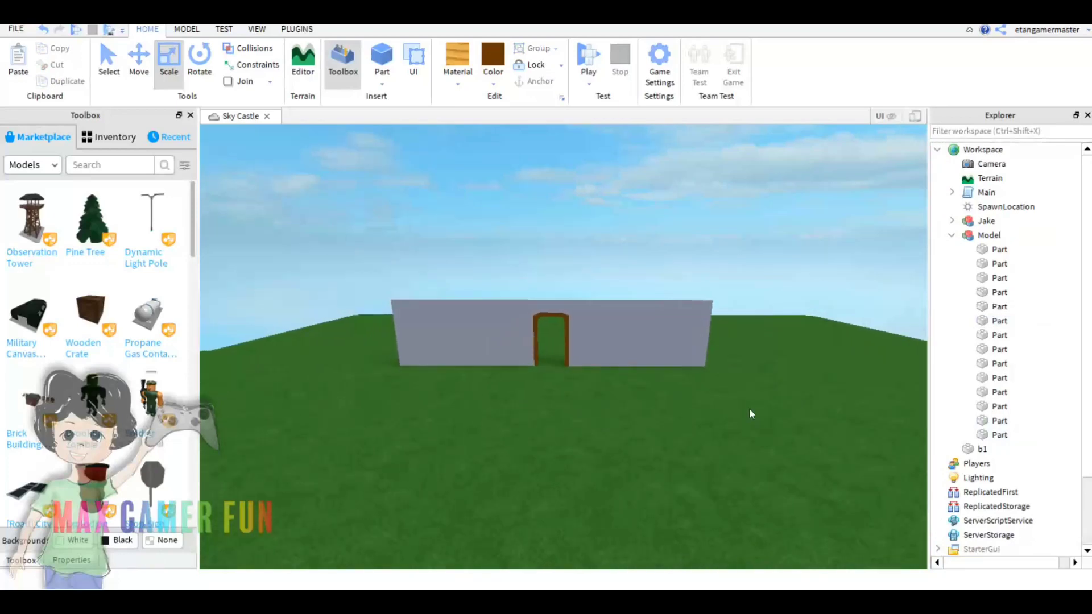
scroll(751, 414, up, 1)
click(1000, 249)
shift+click(1000, 435)
click(602, 312)
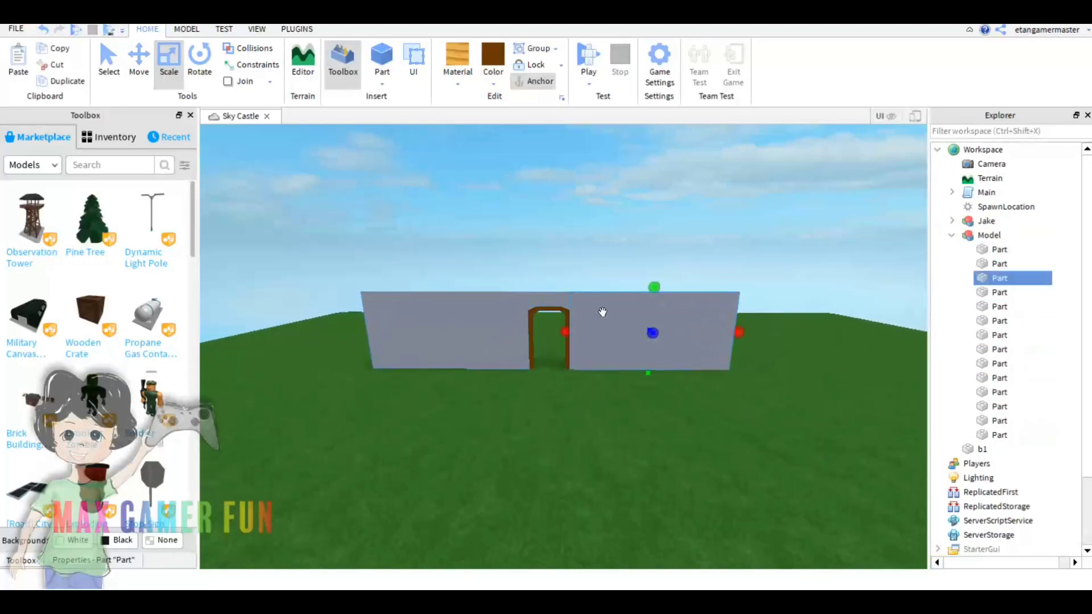
ctrl+click(501, 340)
scroll(501, 339, up, 3)
scroll(495, 327, up, 2)
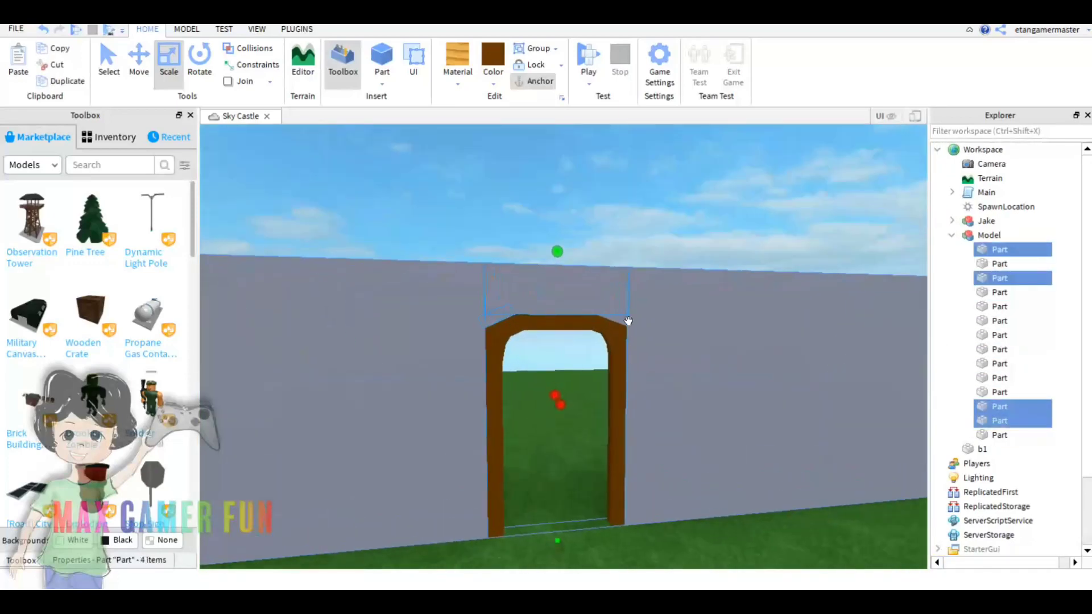
click(493, 85)
click(541, 327)
Deselect, collapse the Model's part list, and view the gray wall face-on
click(373, 442)
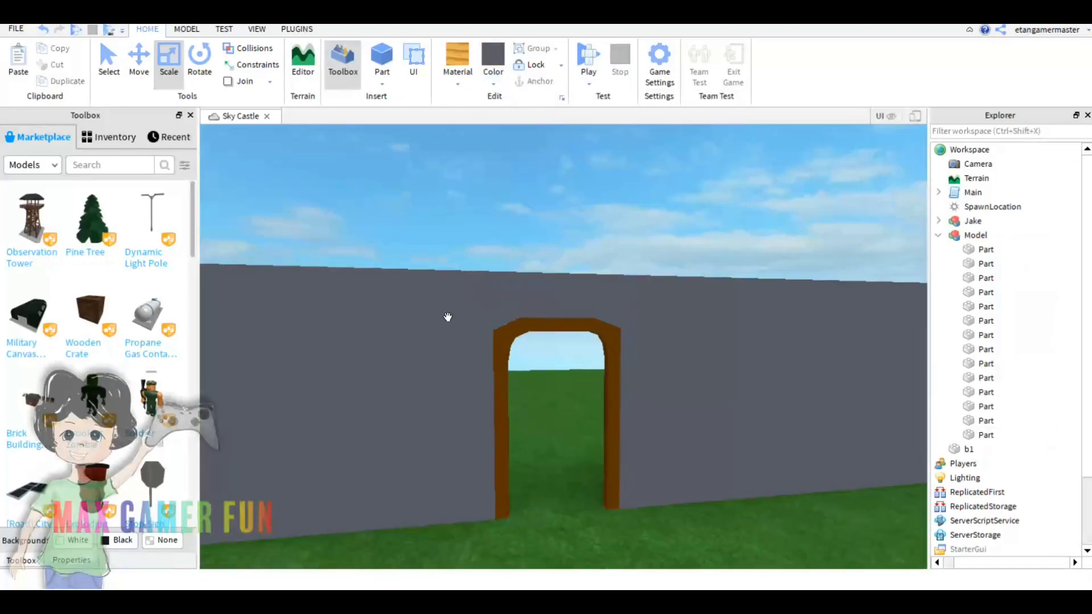
scroll(446, 317, down, 3)
click(938, 235)
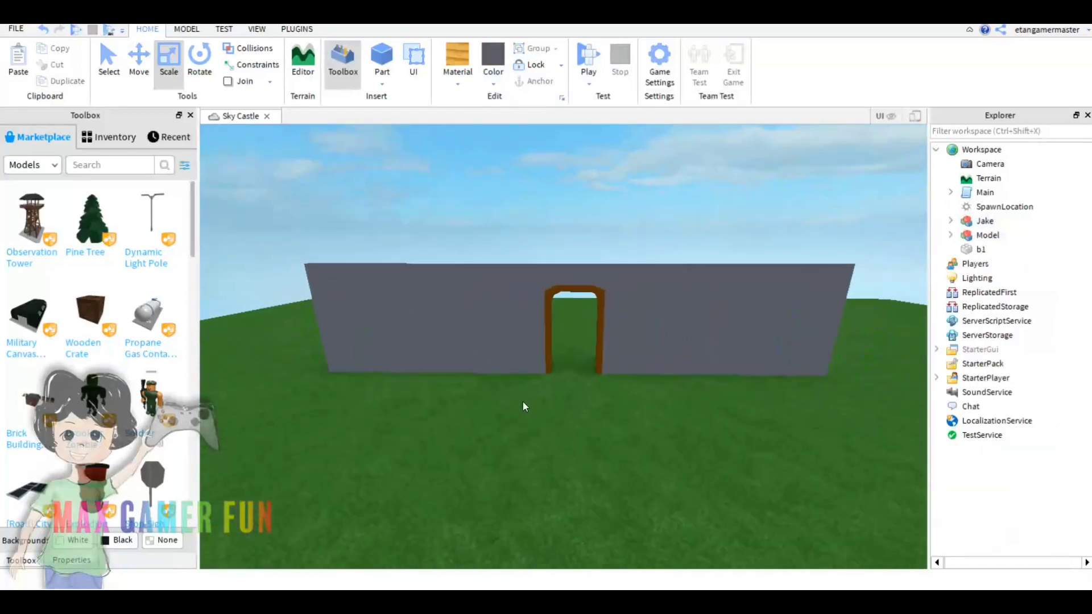
scroll(523, 405, down, 3)
scroll(524, 402, up, 5)
scroll(578, 399, up, 3)
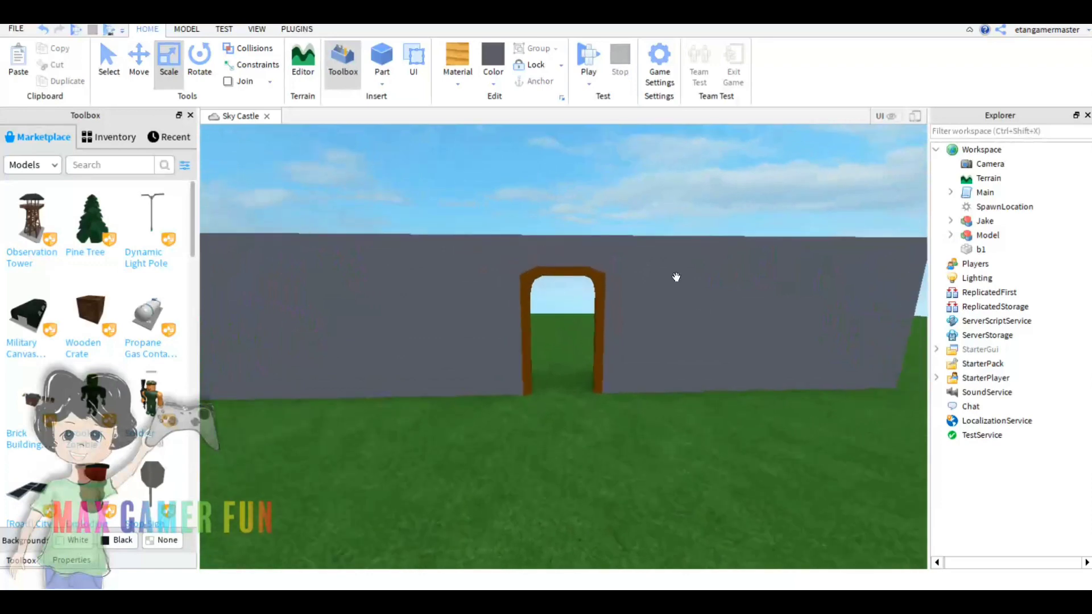
right_drag(675, 275, 697, 299)
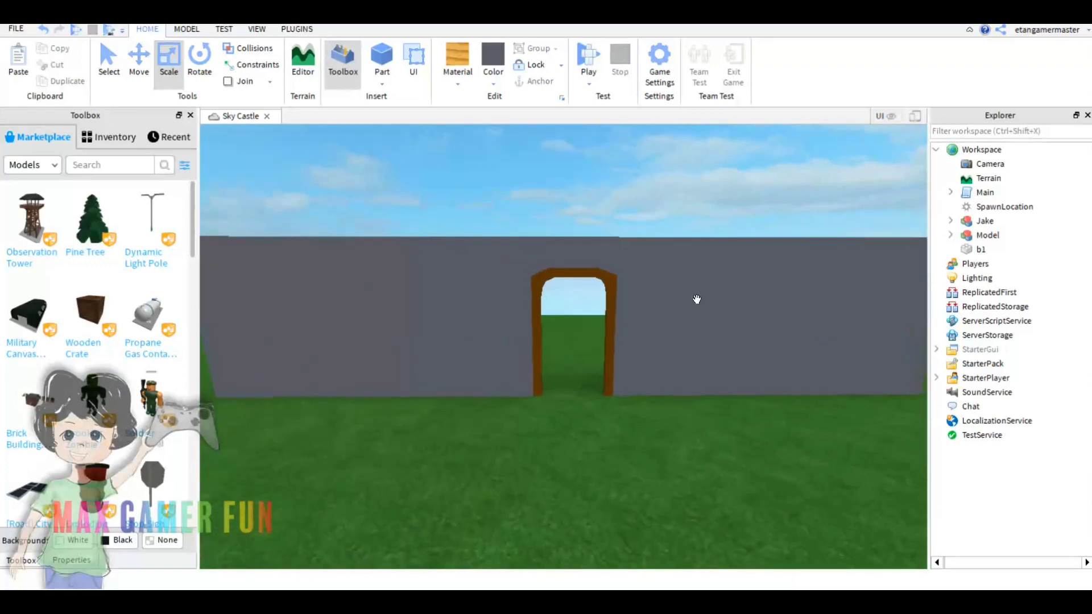